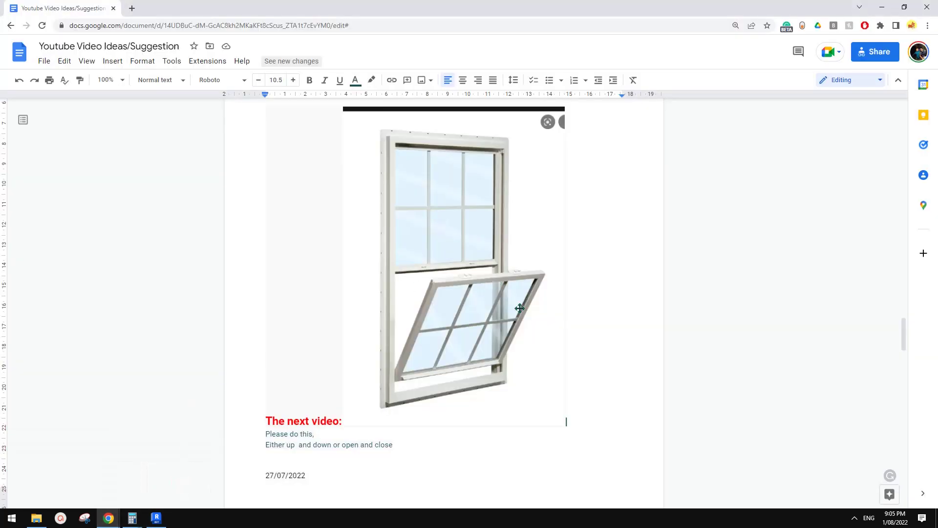
Review the tilting double-hung window picture in the suggestions document and compare it with the window family model in Revit.
{"action": "scroll", "coordinate": [518, 318], "scroll_direction": "down", "scroll_amount": 2}
{"action": "scroll", "coordinate": [517, 316], "scroll_direction": "up", "scroll_amount": 3}
{"action": "left_click", "coordinate": [712, 322]}
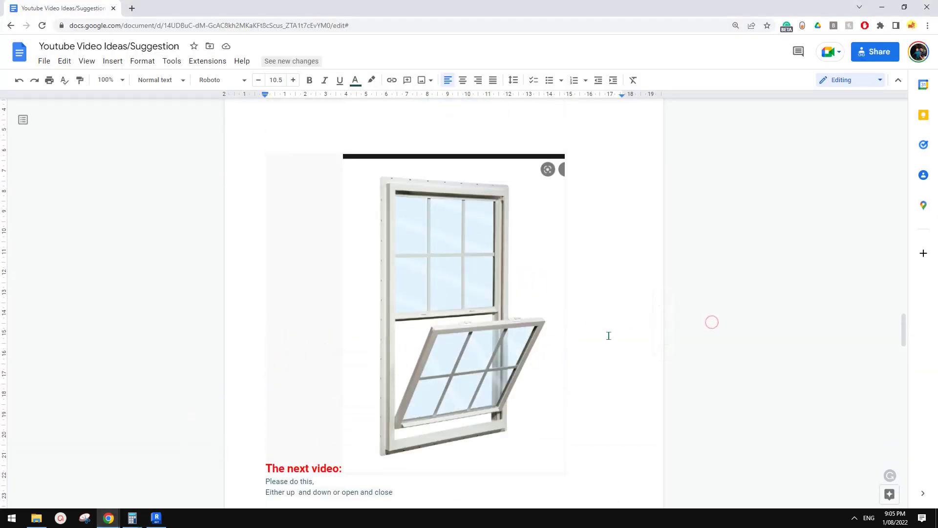
{"action": "left_click", "coordinate": [690, 329]}
{"action": "scroll", "coordinate": [478, 308], "scroll_direction": "down", "scroll_amount": 1}
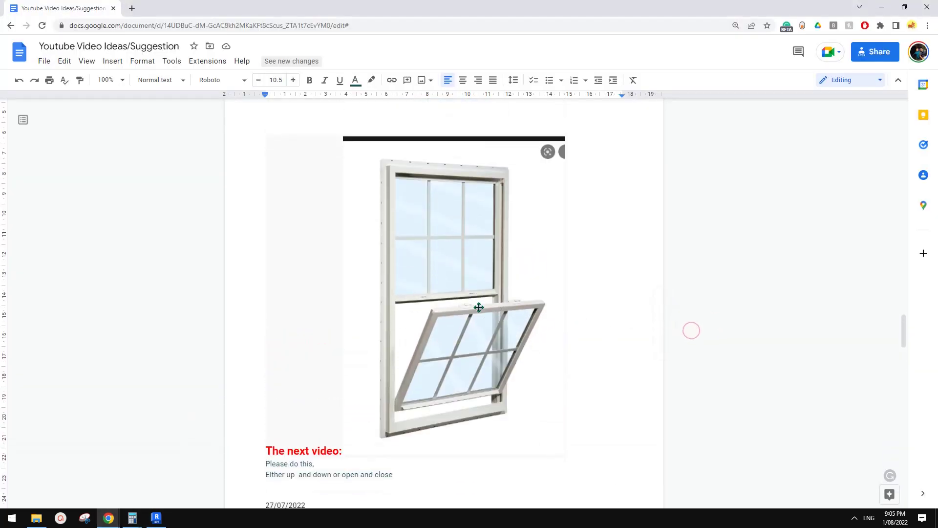
{"action": "left_click", "coordinate": [164, 515]}
{"action": "middle_click_drag", "start_coordinate": [595, 370], "coordinate": [513, 350], "text": "shift"}
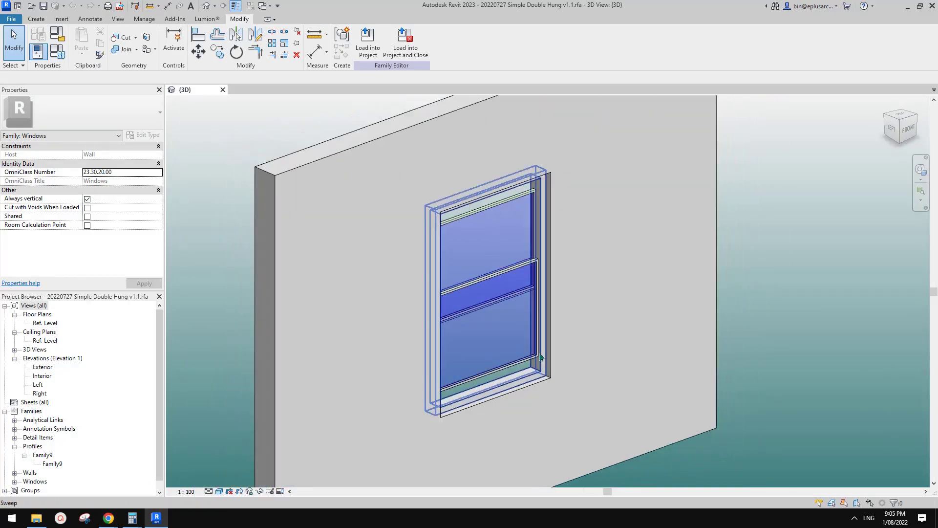
{"action": "scroll", "coordinate": [511, 337], "scroll_direction": "up", "scroll_amount": 3}
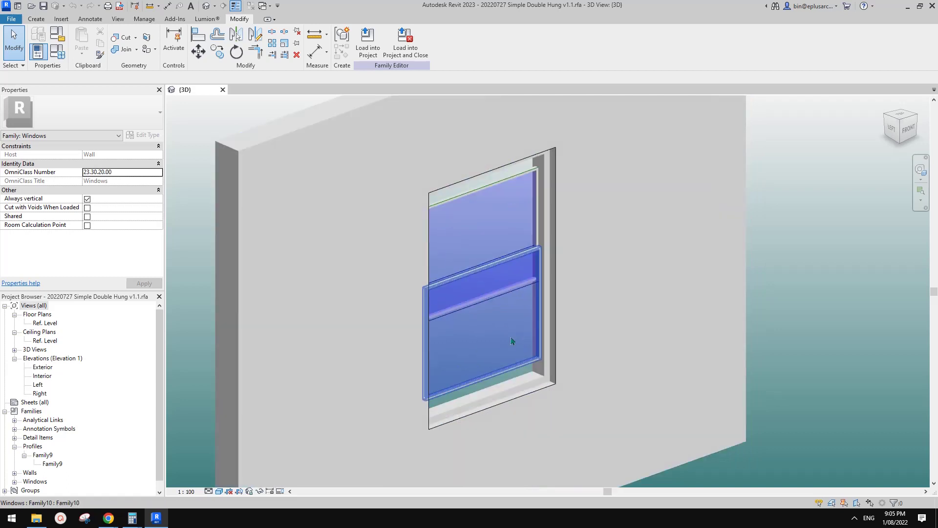
{"action": "mouse_move", "coordinate": [109, 518]}
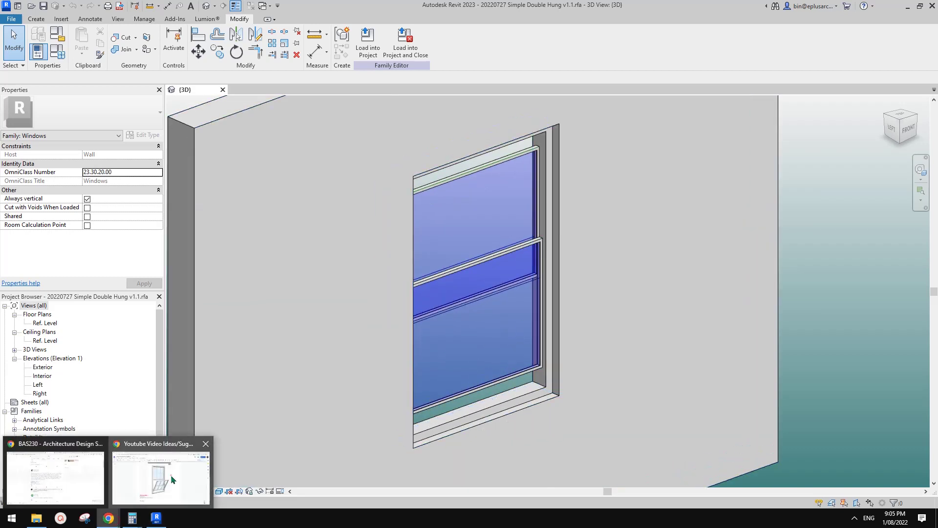
{"action": "left_click", "coordinate": [171, 474]}
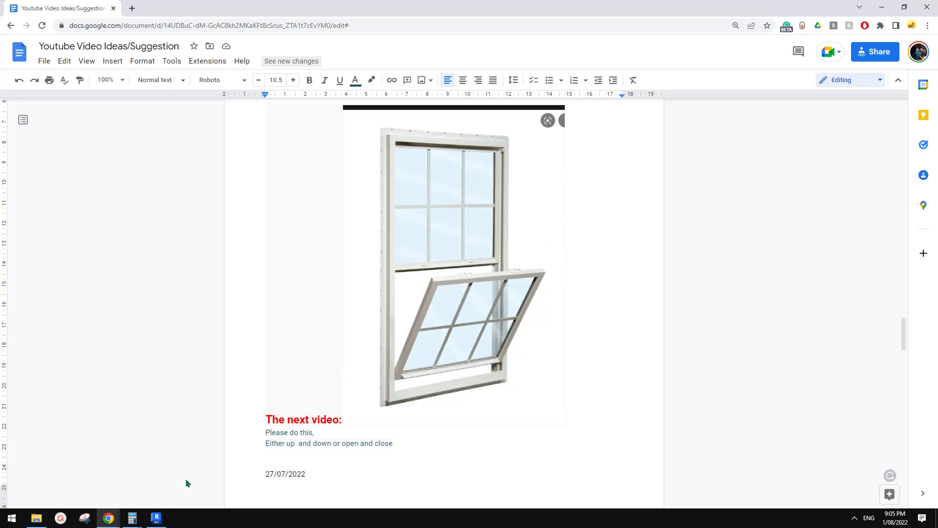
Switch to Revit and examine the double-hung window's sashes and frame from several angles in the 3D view.
{"action": "left_click", "coordinate": [156, 518]}
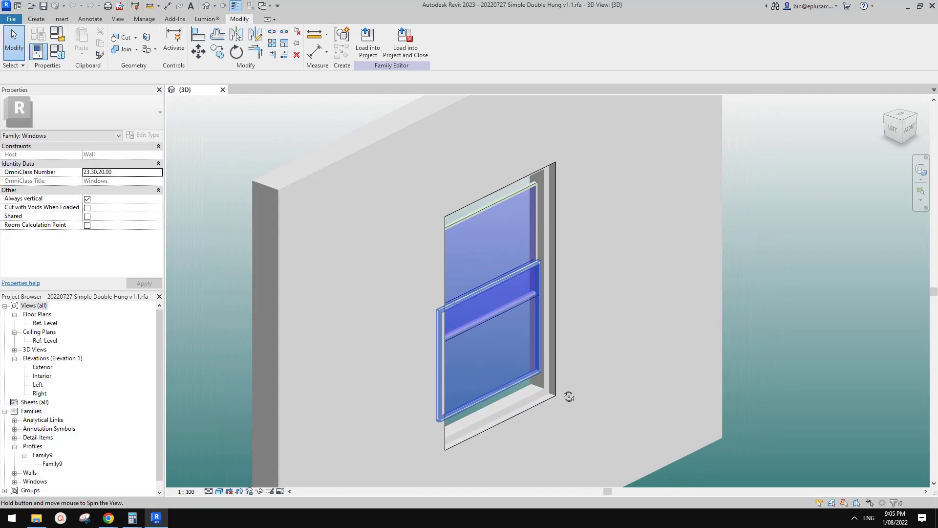
{"action": "middle_click_drag", "start_coordinate": [569, 396], "coordinate": [566, 345], "text": "shift"}
{"action": "scroll", "coordinate": [505, 395], "scroll_direction": "up", "scroll_amount": 2}
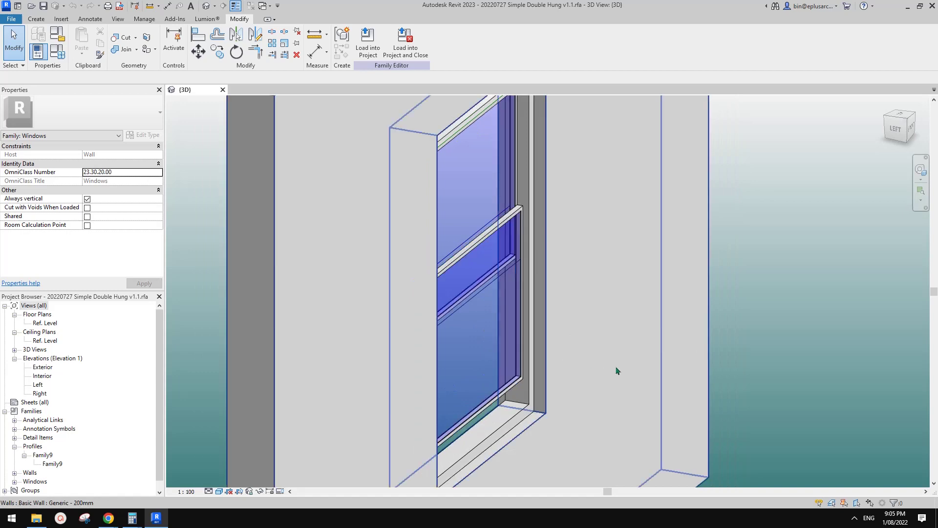
{"action": "scroll", "coordinate": [617, 370], "scroll_direction": "down", "scroll_amount": 4}
{"action": "middle_click_drag", "start_coordinate": [639, 373], "coordinate": [500, 308], "text": "shift"}
{"action": "left_click", "coordinate": [501, 308]}
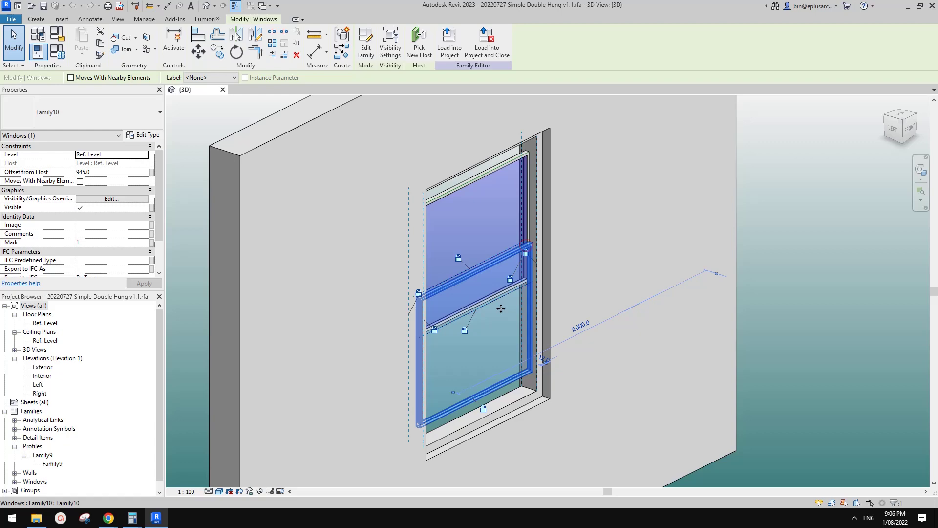
{"action": "key", "text": "Escape"}
{"action": "scroll", "coordinate": [494, 357], "scroll_direction": "down", "scroll_amount": 1}
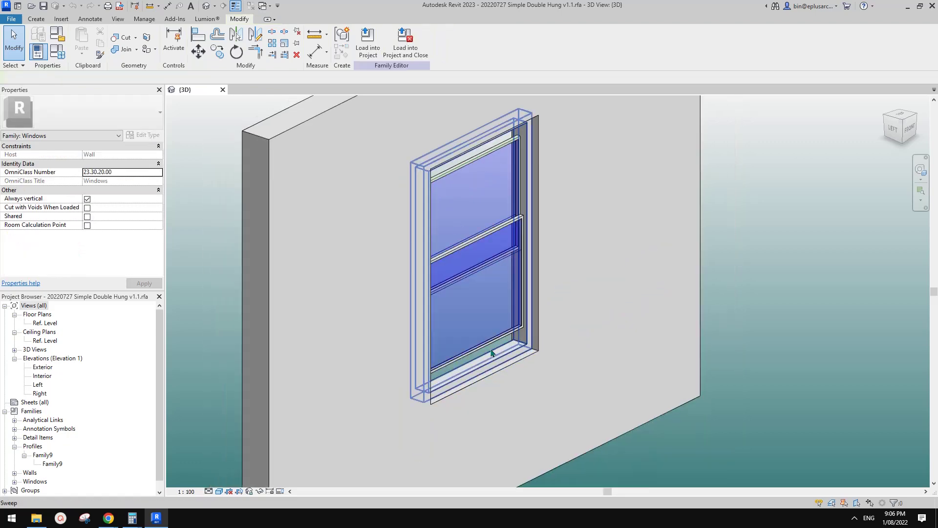
Temporarily hide the lower sash panel in the 3D view.
{"action": "middle_click_drag", "start_coordinate": [493, 354], "coordinate": [480, 364], "text": "shift"}
{"action": "middle_click_drag", "start_coordinate": [456, 297], "coordinate": [524, 288]}
{"action": "scroll", "coordinate": [538, 303], "scroll_direction": "up", "scroll_amount": 5}
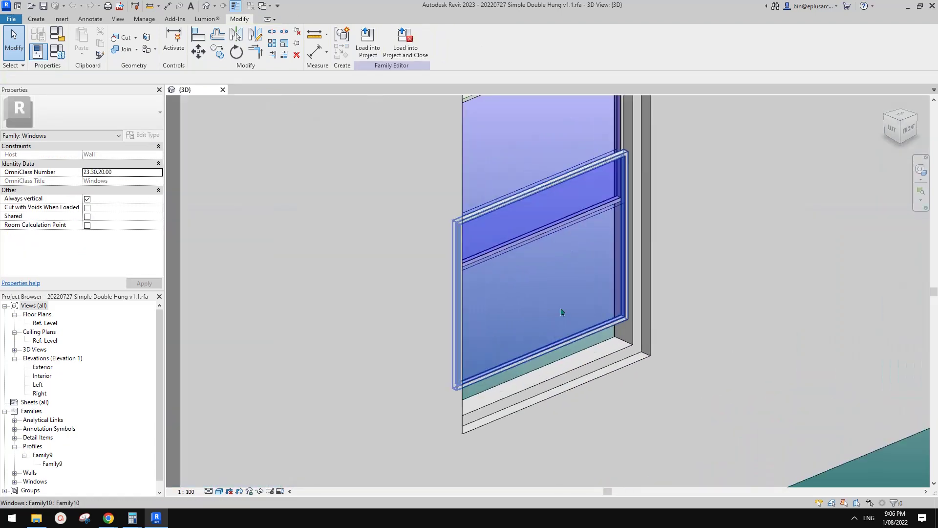
{"action": "left_click", "coordinate": [555, 299]}
{"action": "middle_click_drag", "start_coordinate": [584, 279], "coordinate": [543, 284]}
{"action": "key", "text": "h"}
{"action": "key", "text": "h"}
{"action": "scroll", "coordinate": [541, 286], "scroll_direction": "up", "scroll_amount": 1}
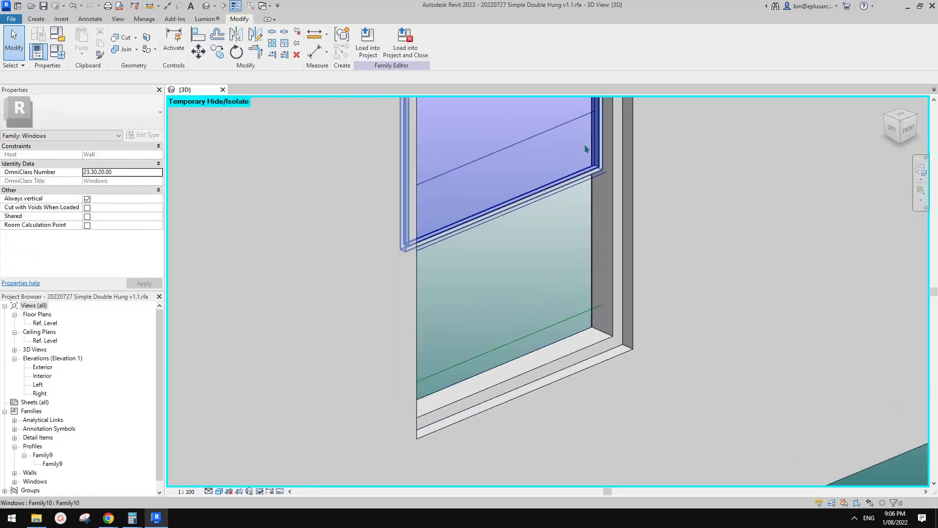
Check the reference line at the base of the lower sash and set the Ofs family parameter to 50.
{"action": "left_click", "coordinate": [566, 323]}
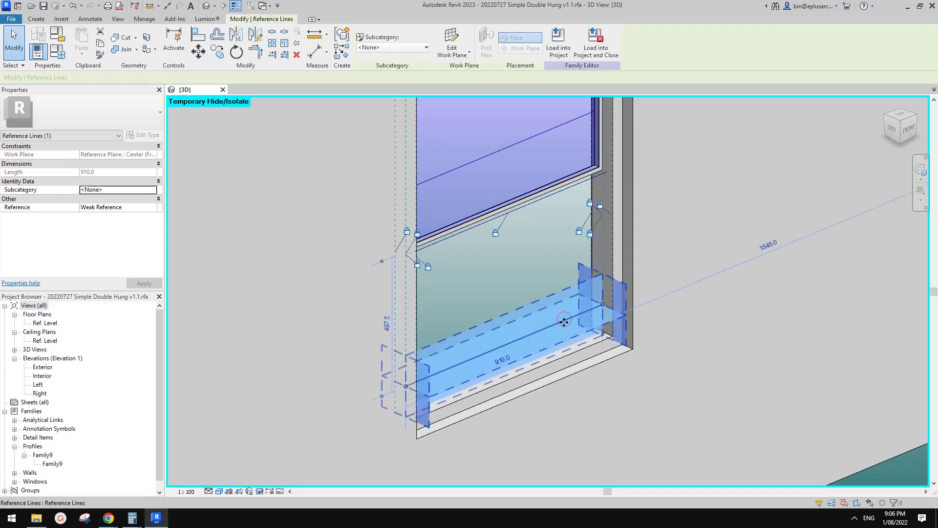
{"action": "middle_click_drag", "start_coordinate": [295, 272], "coordinate": [374, 272]}
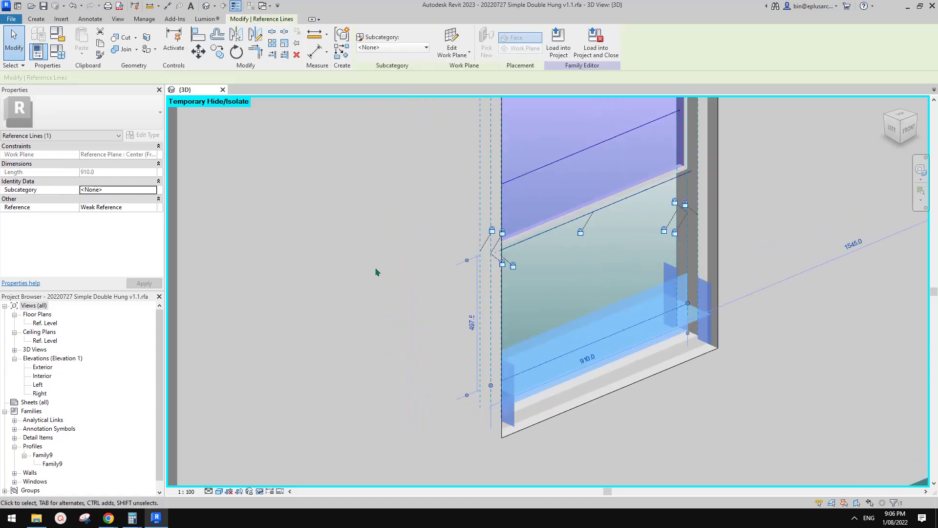
{"action": "key", "text": "Escape"}
{"action": "left_click", "coordinate": [57, 58]}
{"action": "left_click", "coordinate": [57, 57]}
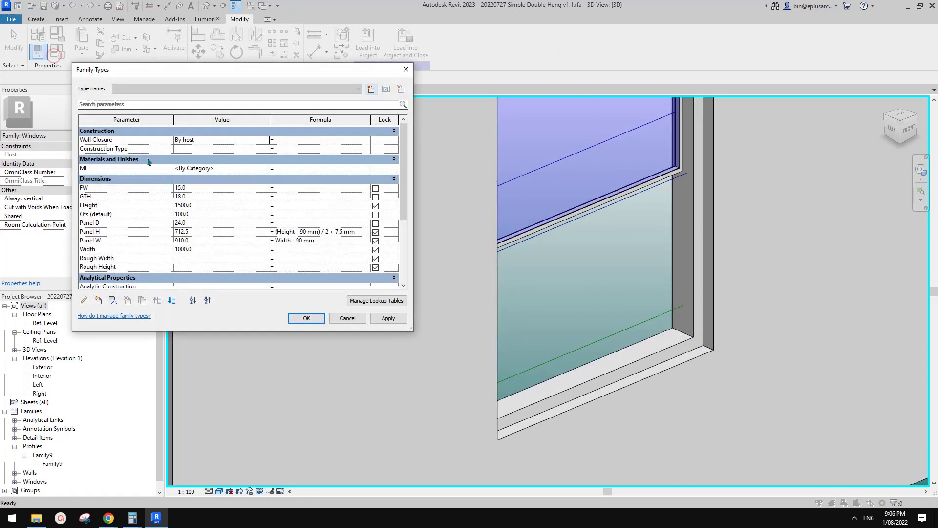
{"action": "left_click", "coordinate": [204, 215]}
{"action": "type", "text": "50"}
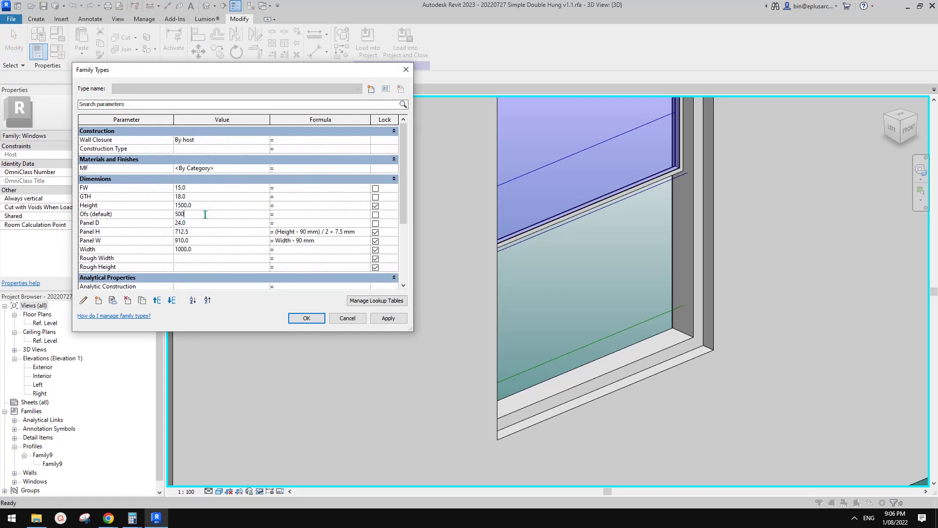
{"action": "left_click", "coordinate": [387, 319]}
{"action": "left_click", "coordinate": [314, 317]}
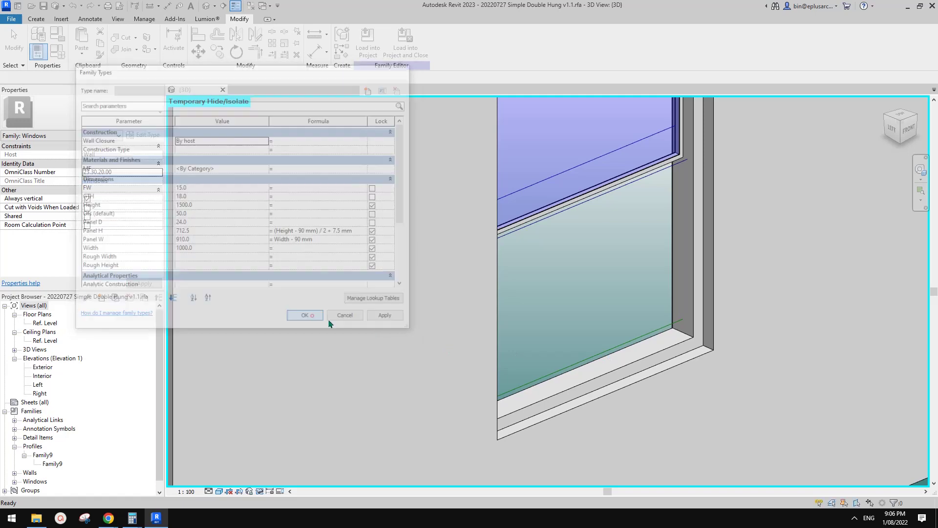
Inspect the horizontal reference line near the window sill and the planes it carries.
{"action": "middle_click_drag", "start_coordinate": [532, 305], "coordinate": [540, 328]}
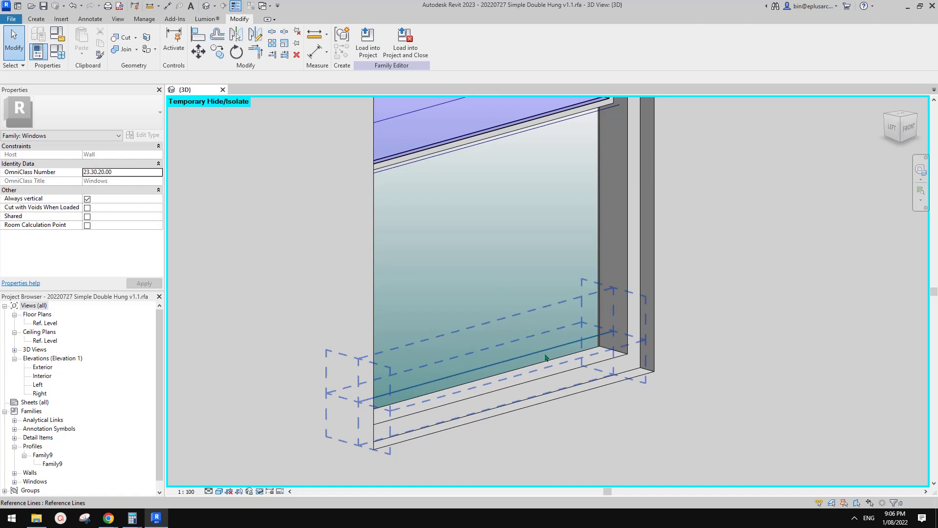
{"action": "middle_click_drag", "start_coordinate": [530, 351], "coordinate": [503, 320], "text": "shift"}
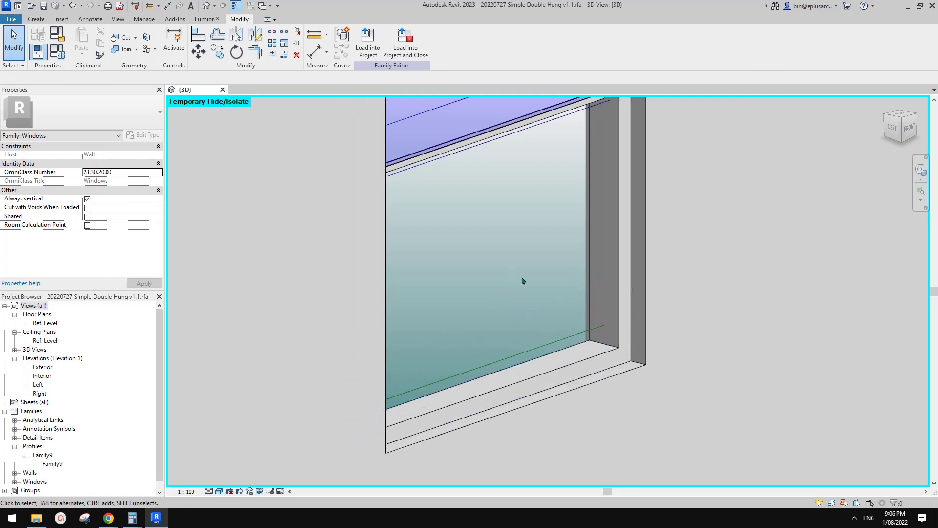
{"action": "middle_click_drag", "start_coordinate": [522, 307], "coordinate": [525, 282], "text": "shift"}
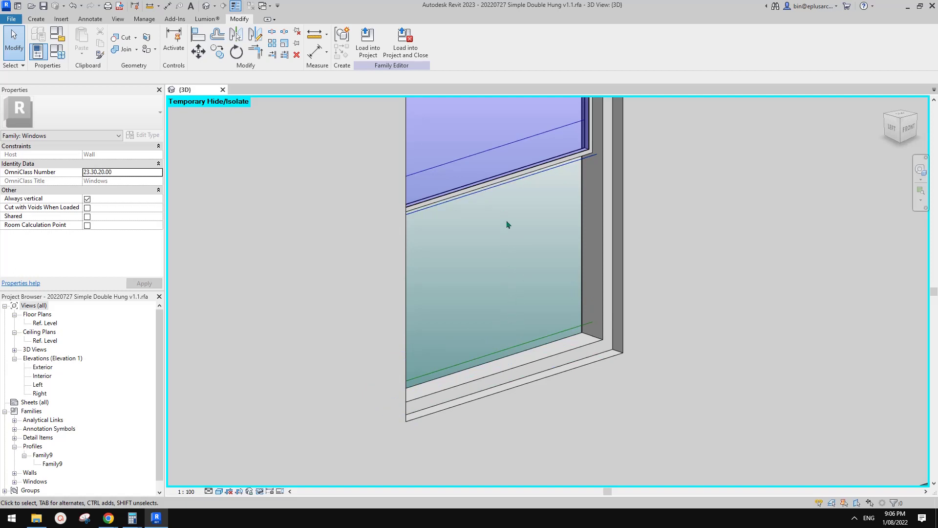
{"action": "middle_click_drag", "start_coordinate": [514, 337], "coordinate": [523, 330], "text": "shift"}
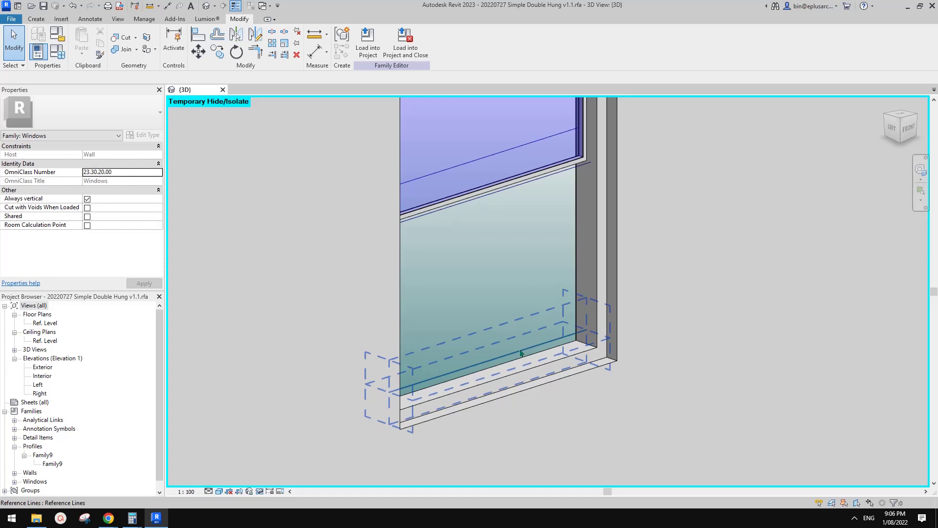
{"action": "left_click", "coordinate": [520, 350]}
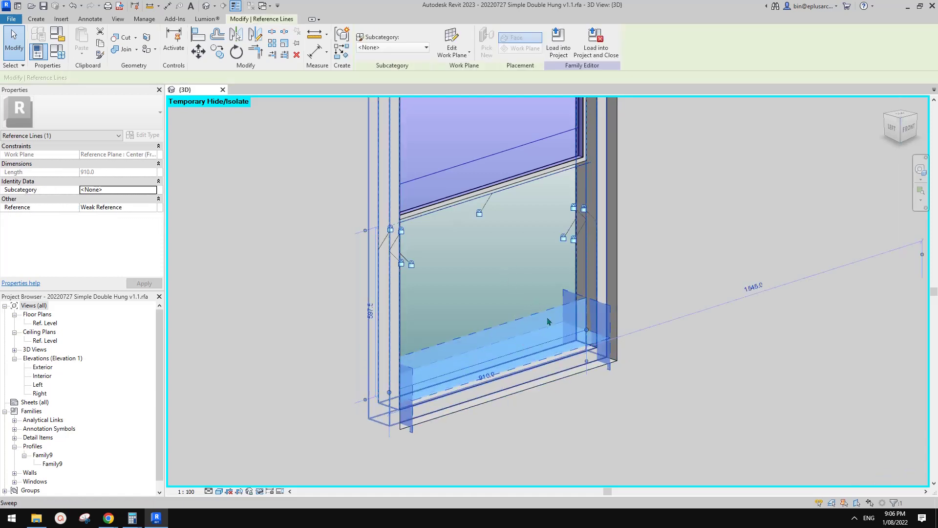
{"action": "middle_click_drag", "start_coordinate": [561, 310], "coordinate": [324, 124], "text": "shift"}
{"action": "key", "text": "Escape"}
Set the work plane to the horizontal reference line's vertical plane parallel to the wall.
{"action": "left_click", "coordinate": [36, 18]}
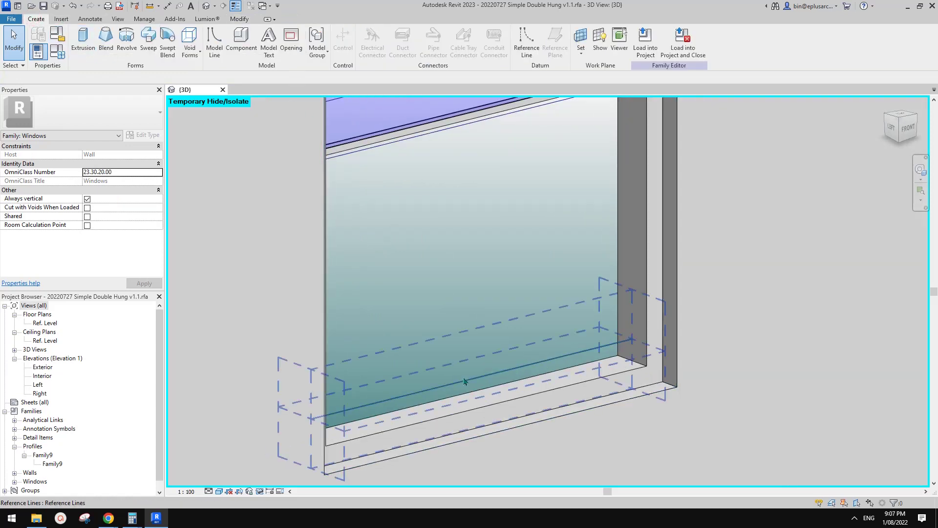
{"action": "mouse_move", "coordinate": [550, 325]}
{"action": "middle_mouse_down", "text": "shift"}
{"action": "mouse_move", "coordinate": [538, 331]}
{"action": "mouse_move", "coordinate": [534, 322]}
{"action": "middle_mouse_up", "text": "shift"}
{"action": "left_click", "coordinate": [583, 39]}
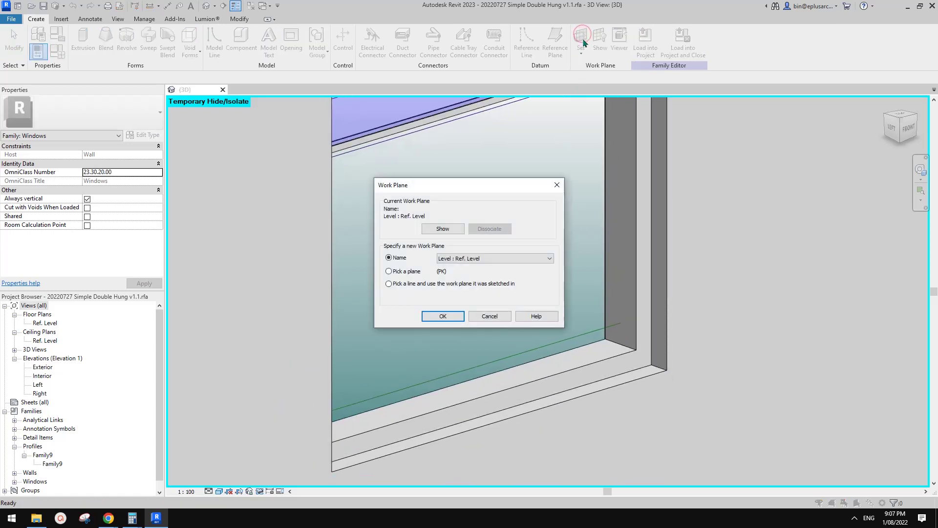
{"action": "left_click", "coordinate": [442, 316]}
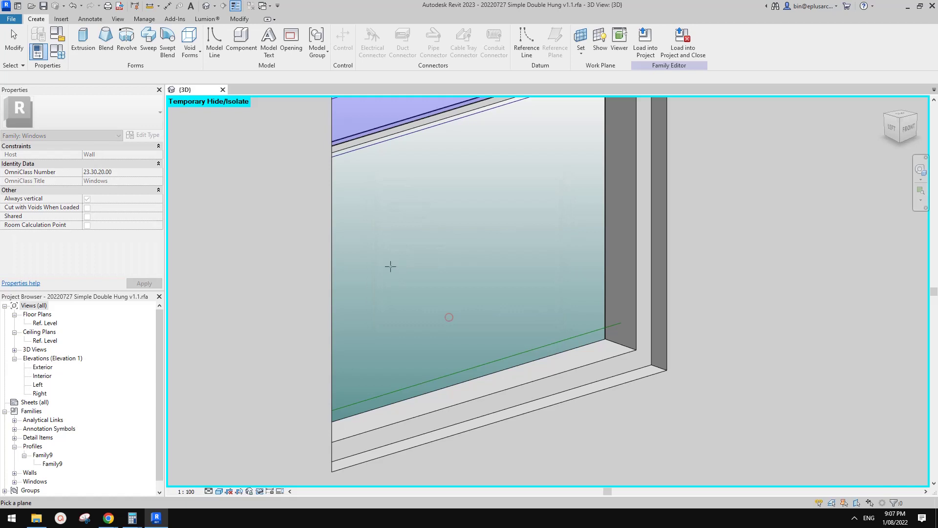
{"action": "left_click", "coordinate": [490, 362]}
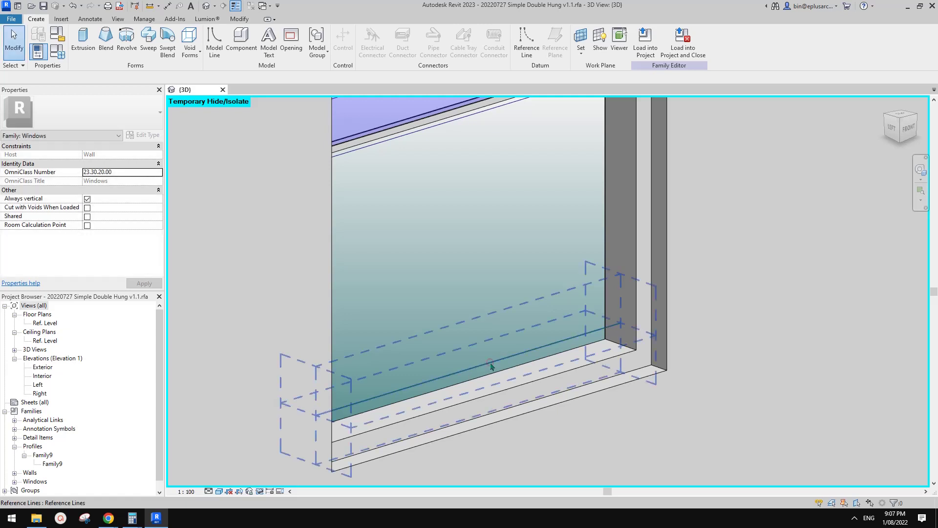
Draw a vertical reference line about 240 mm long upward from near the middle of the horizontal reference line.
{"action": "left_click", "coordinate": [519, 51]}
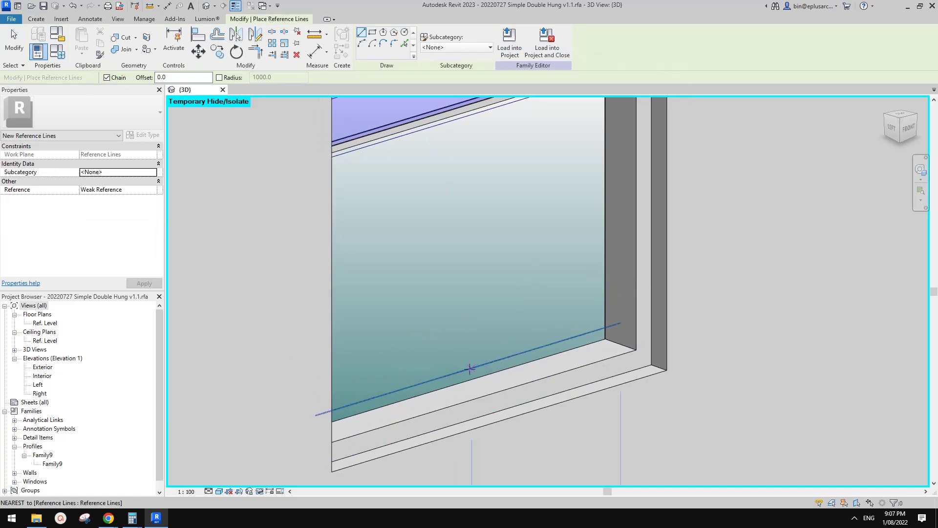
{"action": "left_click", "coordinate": [470, 368]}
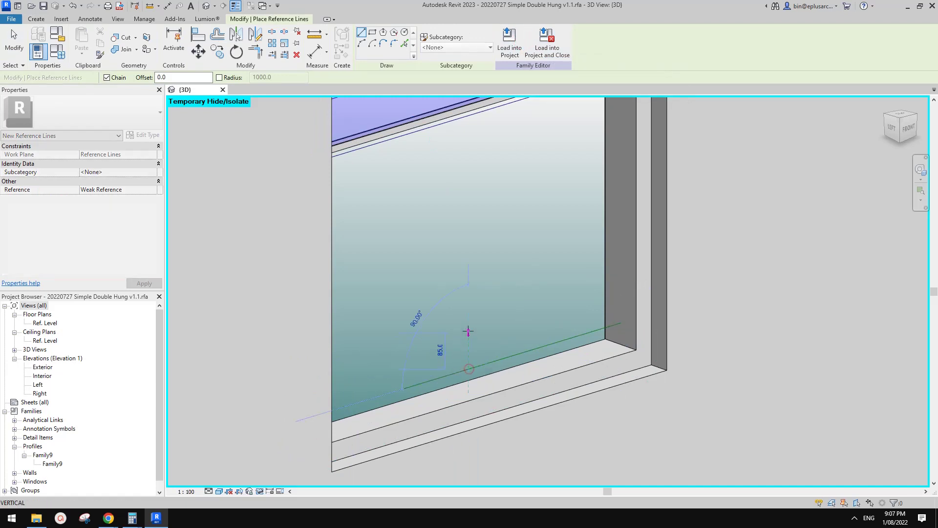
{"action": "left_click", "coordinate": [468, 265]}
{"action": "key", "text": "Escape"}
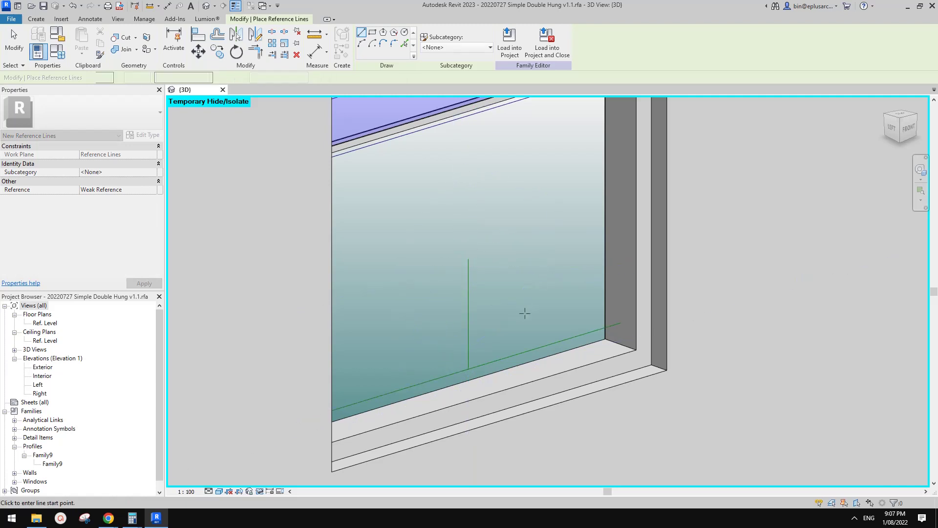
Set the work plane to the vertical reference line's plane perpendicular to the wall.
{"action": "middle_click_drag", "start_coordinate": [524, 314], "coordinate": [561, 314]}
{"action": "left_click", "coordinate": [36, 18]}
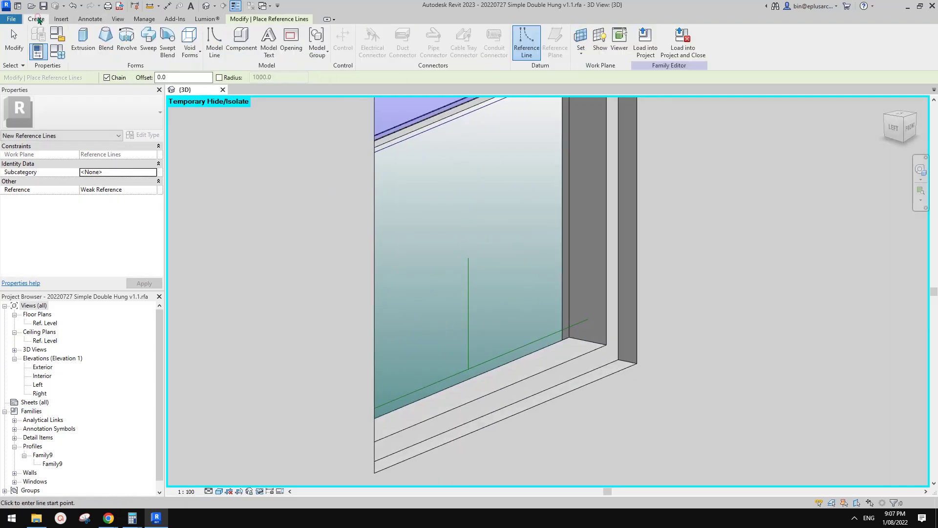
{"action": "left_click", "coordinate": [580, 35]}
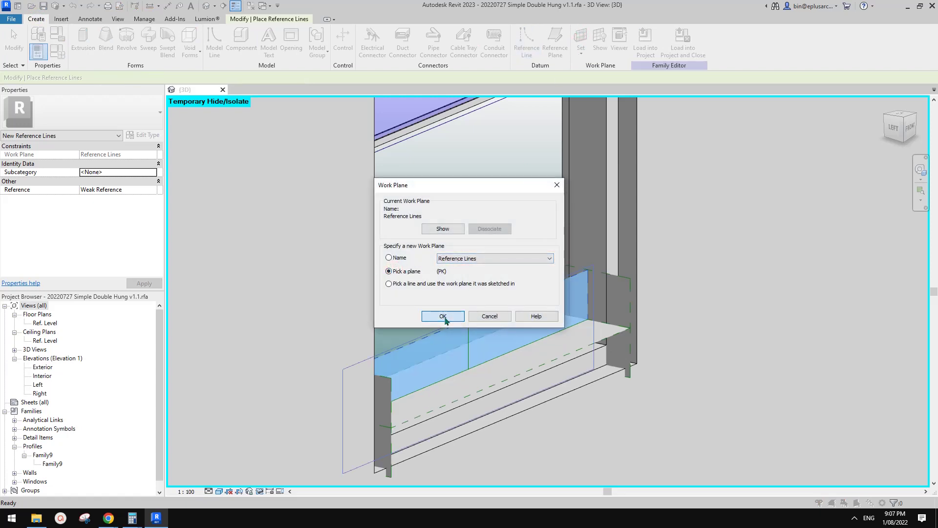
{"action": "left_click", "coordinate": [442, 315]}
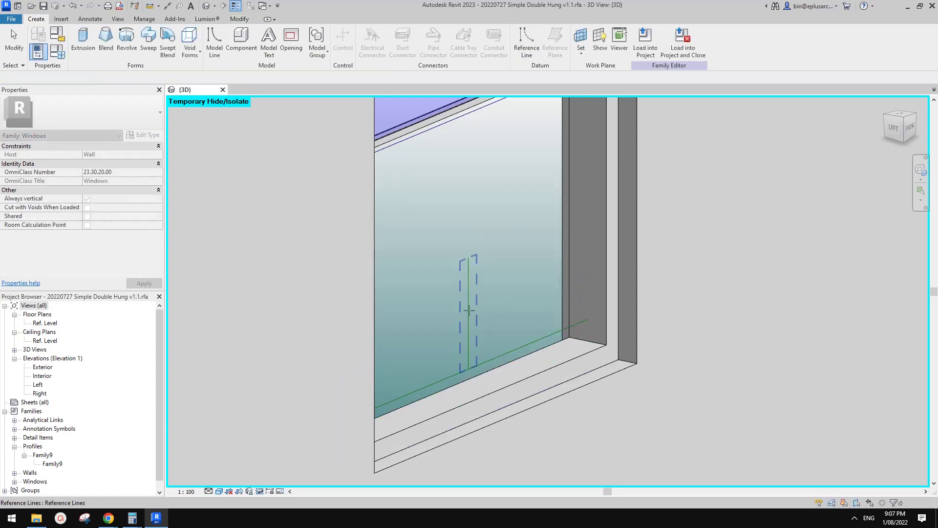
{"action": "key", "text": "Tab"}
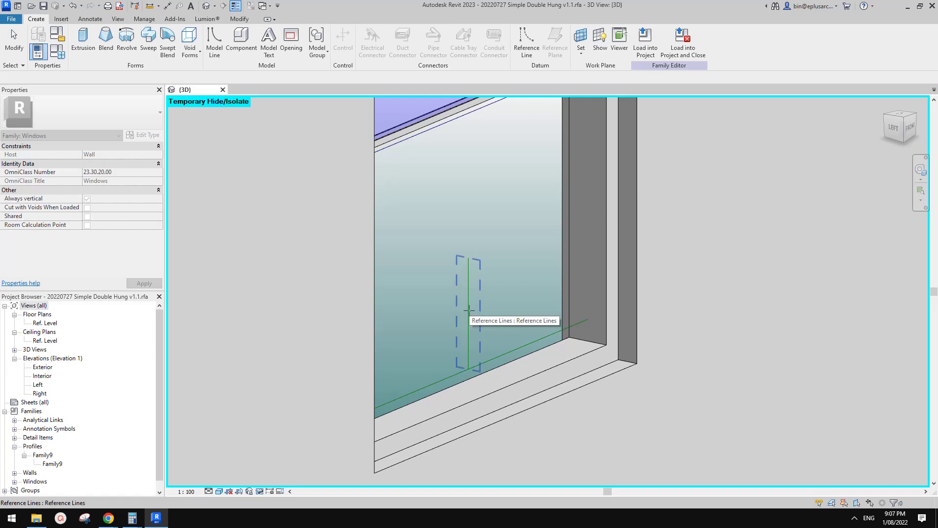
{"action": "left_click", "coordinate": [469, 310]}
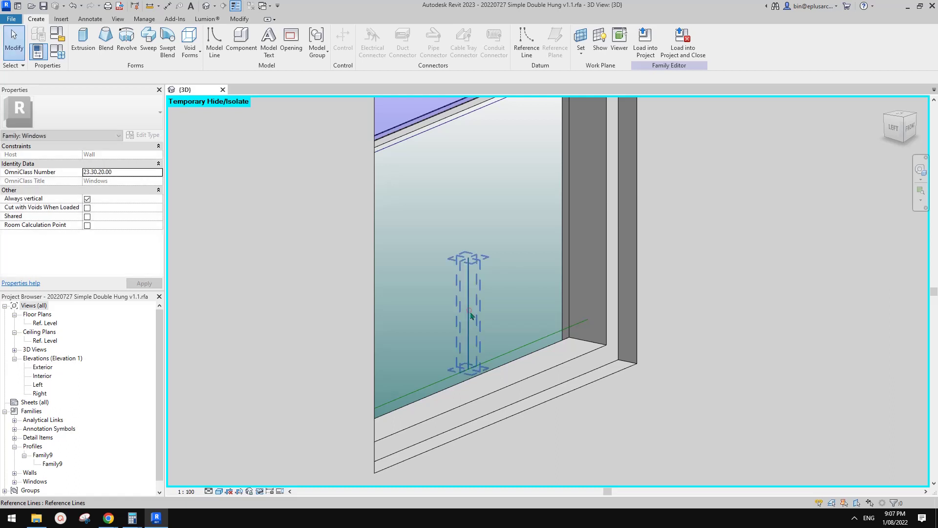
Draw a slanted reference line from the vertical reference line's base, at about 39° to it.
{"action": "left_click", "coordinate": [526, 49]}
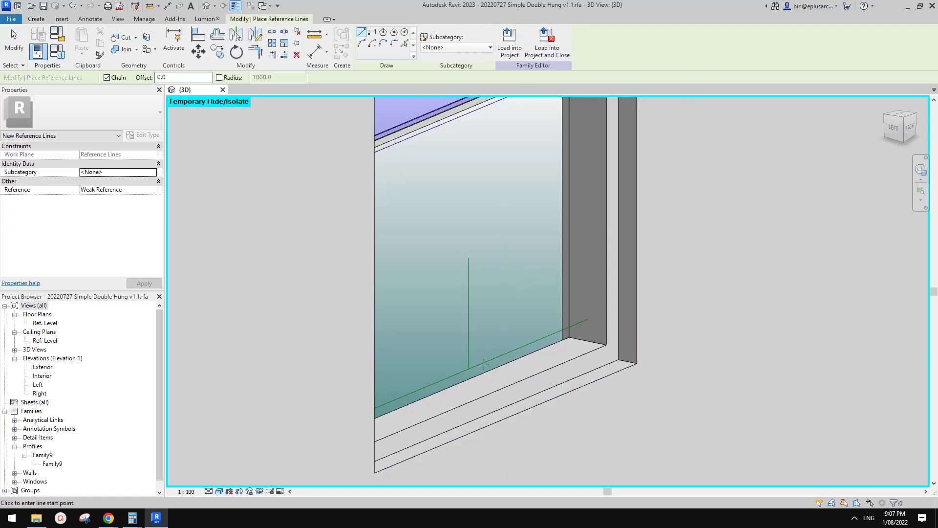
{"action": "left_click", "coordinate": [469, 370]}
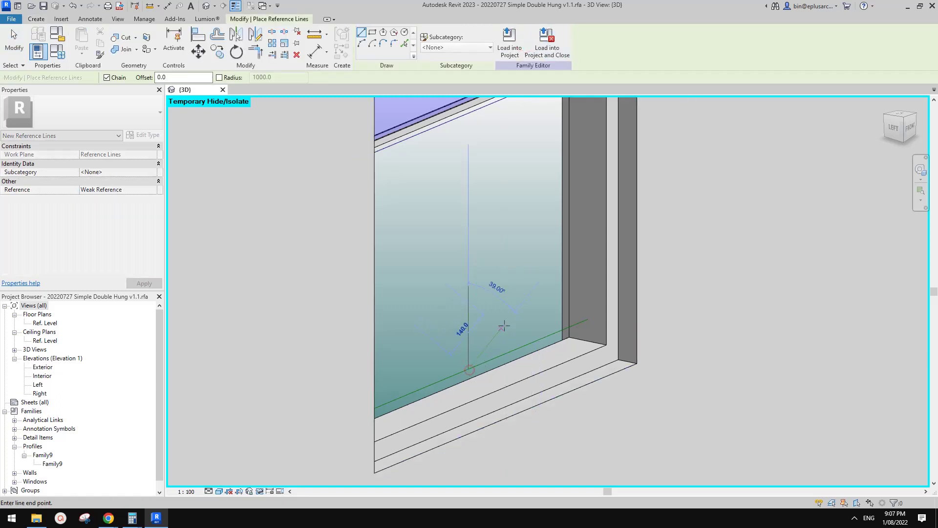
{"action": "left_click", "coordinate": [530, 294]}
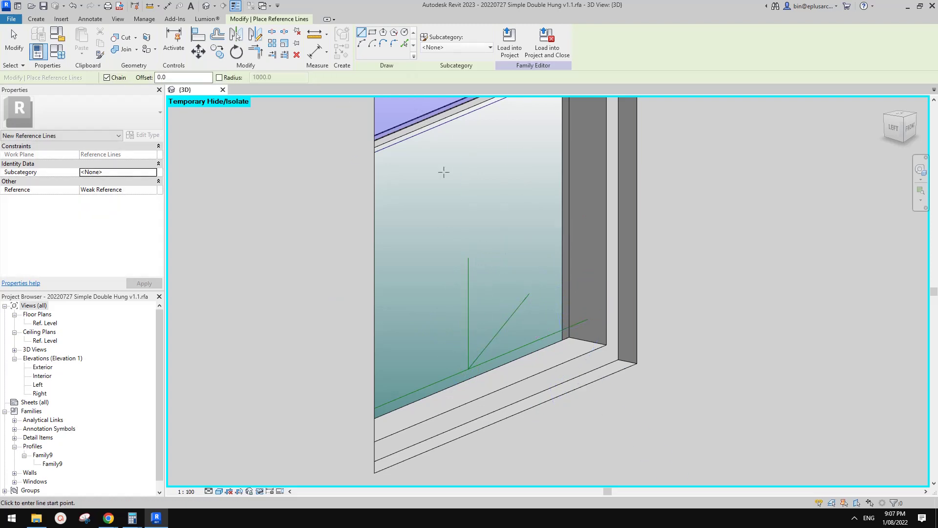
Place an angular dimension between the vertical and slanted reference lines.
{"action": "key", "text": "d"}
{"action": "key", "text": "i"}
{"action": "left_click", "coordinate": [390, 39]}
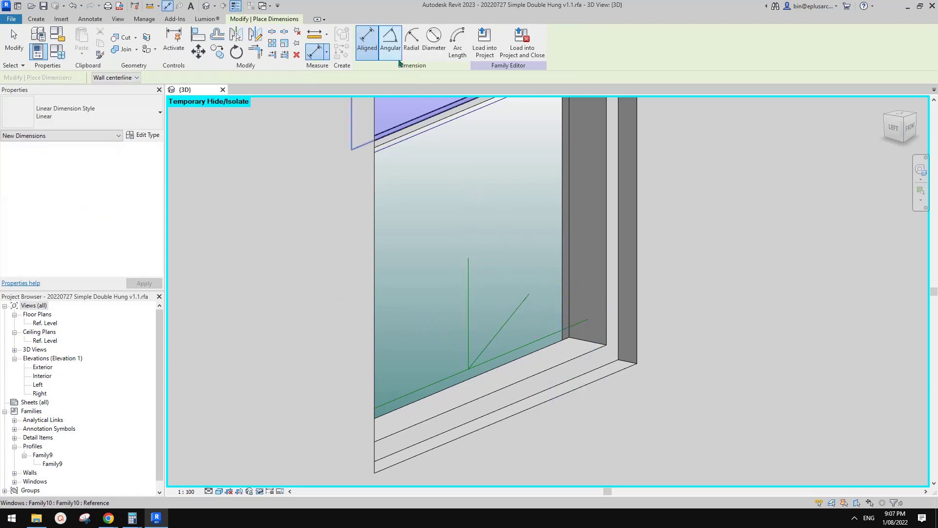
{"action": "left_click", "coordinate": [470, 291]}
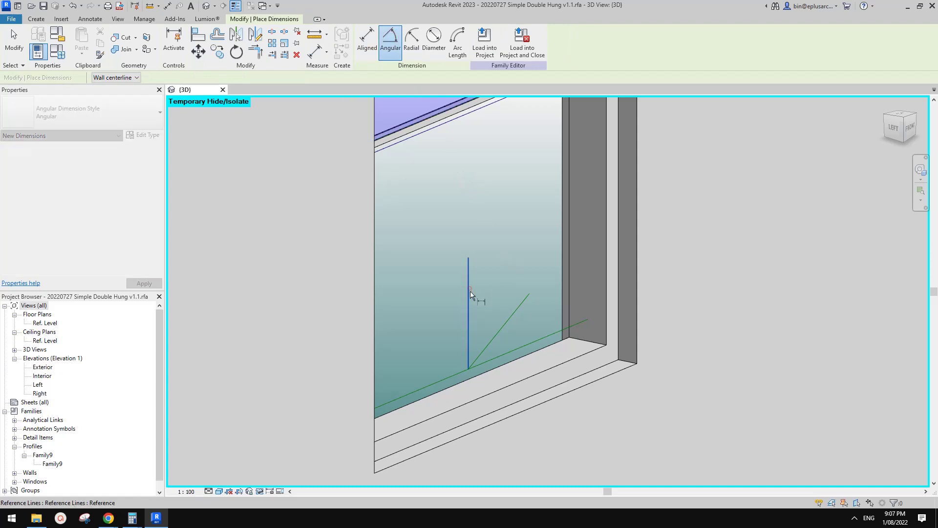
{"action": "left_click", "coordinate": [511, 316]}
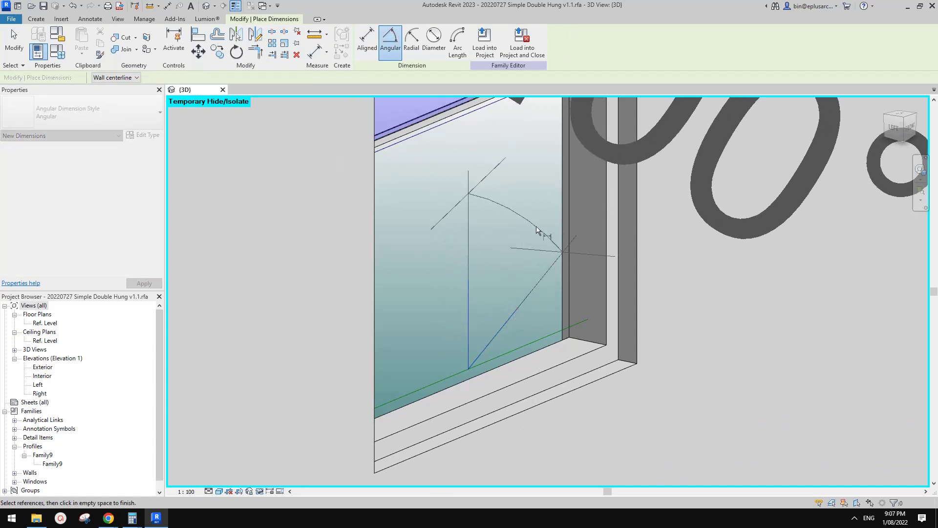
{"action": "left_click", "coordinate": [540, 229]}
{"action": "scroll", "coordinate": [529, 250], "scroll_direction": "down", "scroll_amount": 2}
{"action": "middle_click_drag", "start_coordinate": [529, 250], "coordinate": [522, 303]}
{"action": "key", "text": "Escape"}
{"action": "key", "text": "Escape"}
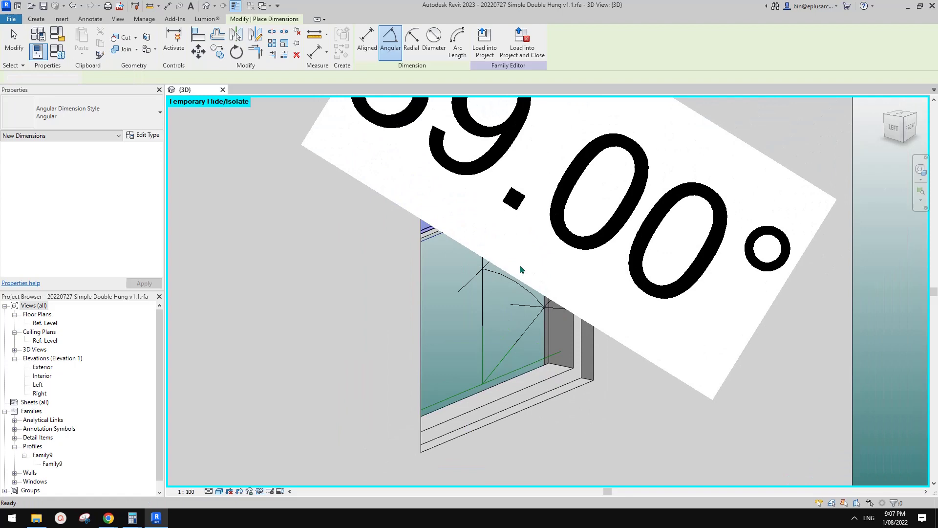
Set the 3D view's scale to 1:10 so the angular dimension's text is readable.
{"action": "left_click", "coordinate": [520, 286]}
{"action": "scroll", "coordinate": [521, 286], "scroll_direction": "down", "scroll_amount": 2}
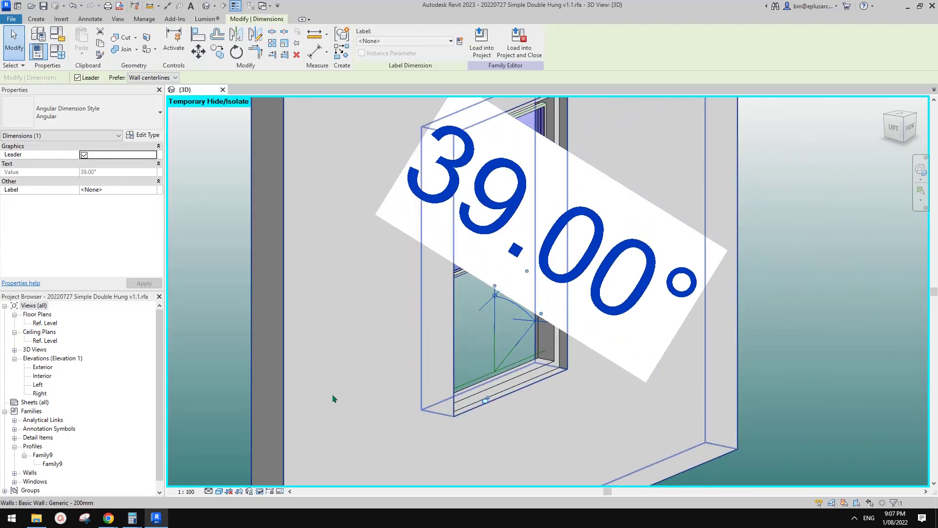
{"action": "key", "text": "Escape"}
{"action": "scroll", "coordinate": [331, 398], "scroll_direction": "up", "scroll_amount": 2}
{"action": "left_click", "coordinate": [192, 492]}
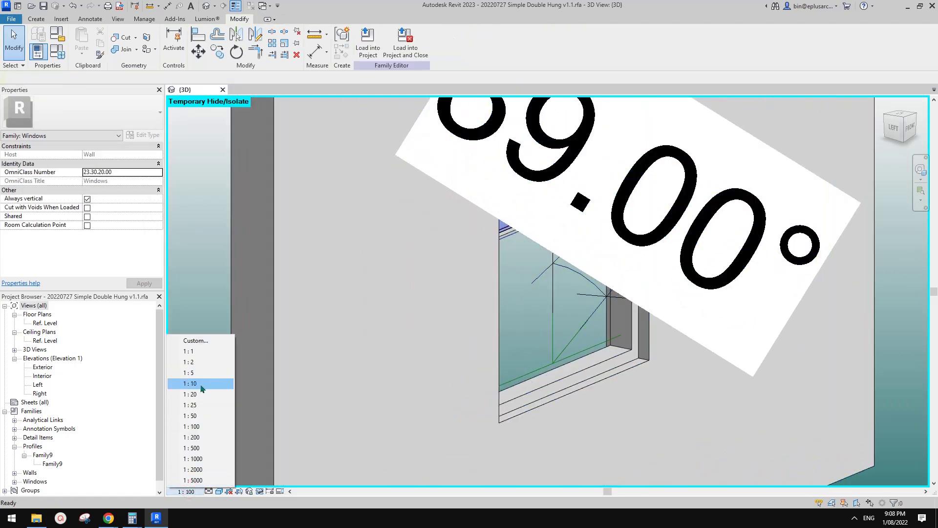
{"action": "left_click", "coordinate": [199, 384]}
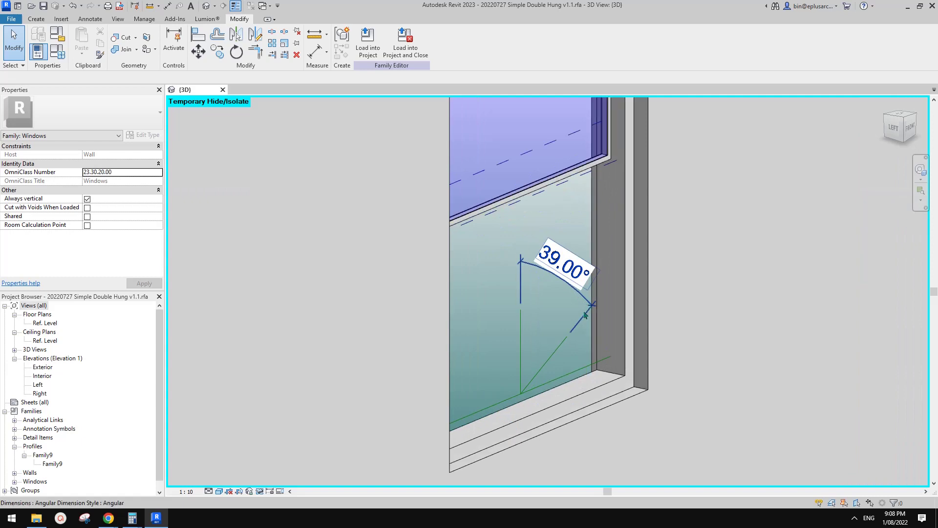
Label the angular dimension with a new instance family parameter named A.
{"action": "left_click", "coordinate": [588, 306]}
{"action": "scroll", "coordinate": [552, 272], "scroll_direction": "up", "scroll_amount": 3}
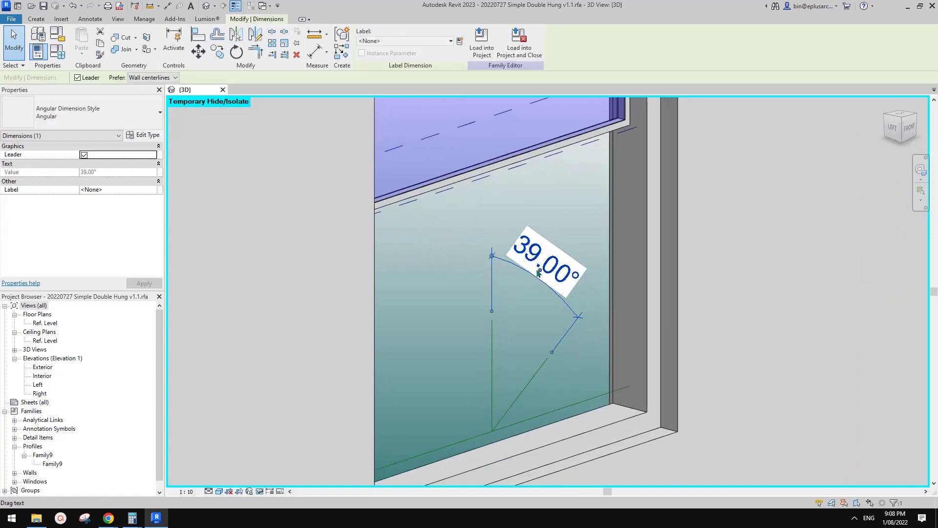
{"action": "left_click", "coordinate": [460, 41]}
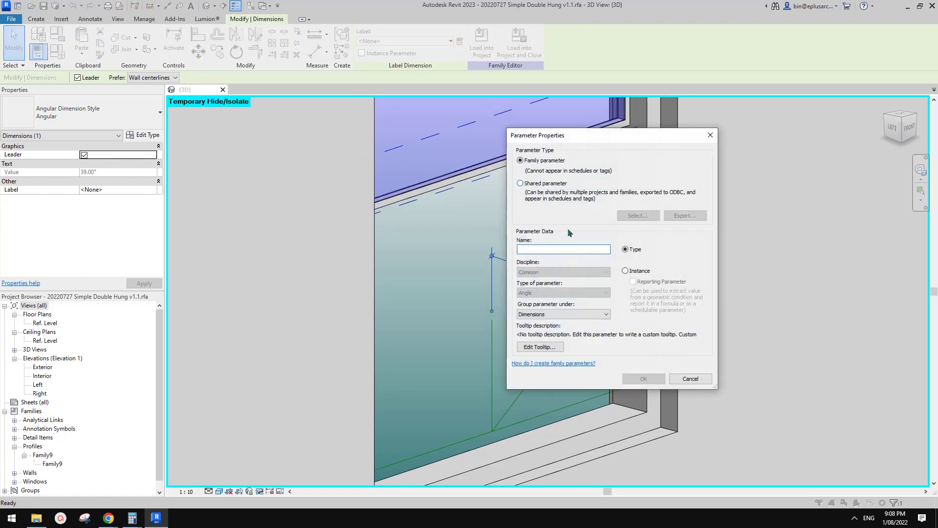
{"action": "left_click", "coordinate": [625, 271]}
{"action": "left_click", "coordinate": [645, 379]}
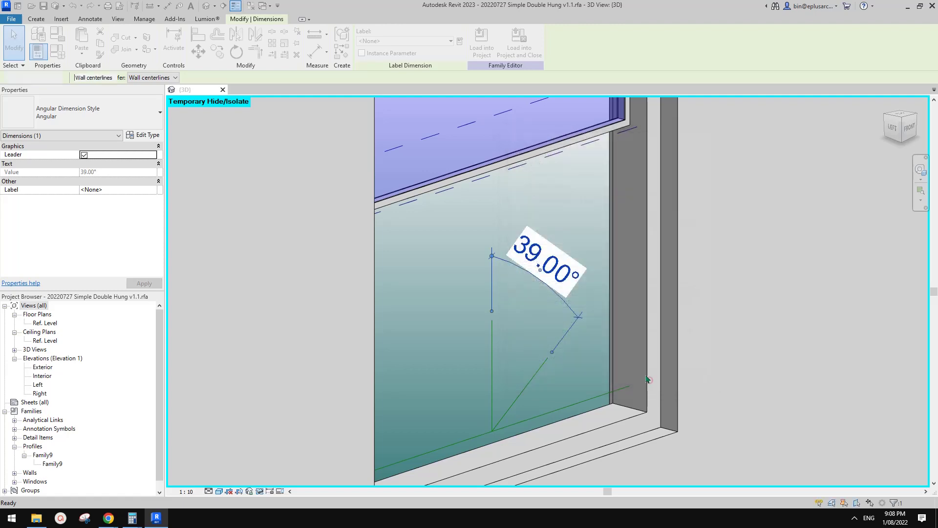
{"action": "middle_click_drag", "start_coordinate": [583, 299], "coordinate": [629, 247]}
{"action": "left_click", "coordinate": [523, 260]}
{"action": "middle_click_drag", "start_coordinate": [523, 260], "coordinate": [582, 267]}
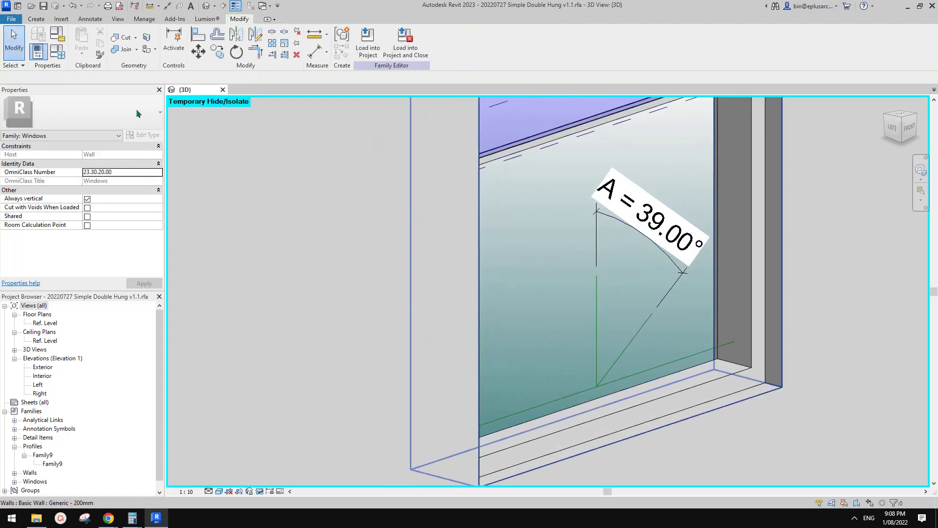
Flex the rotation rig by applying 20°, 0° and 45° in turn to angle parameter A.
{"action": "left_click", "coordinate": [64, 57]}
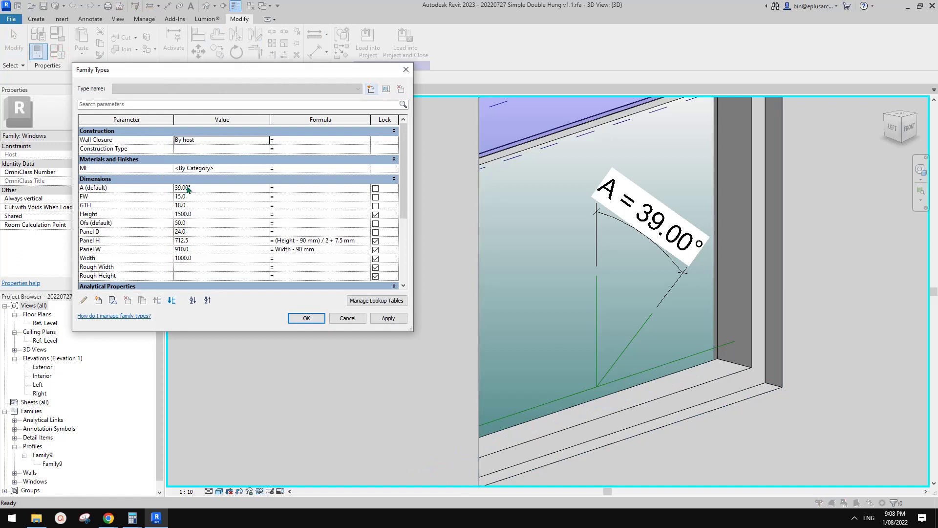
{"action": "left_click", "coordinate": [210, 189]}
{"action": "type", "text": "20"}
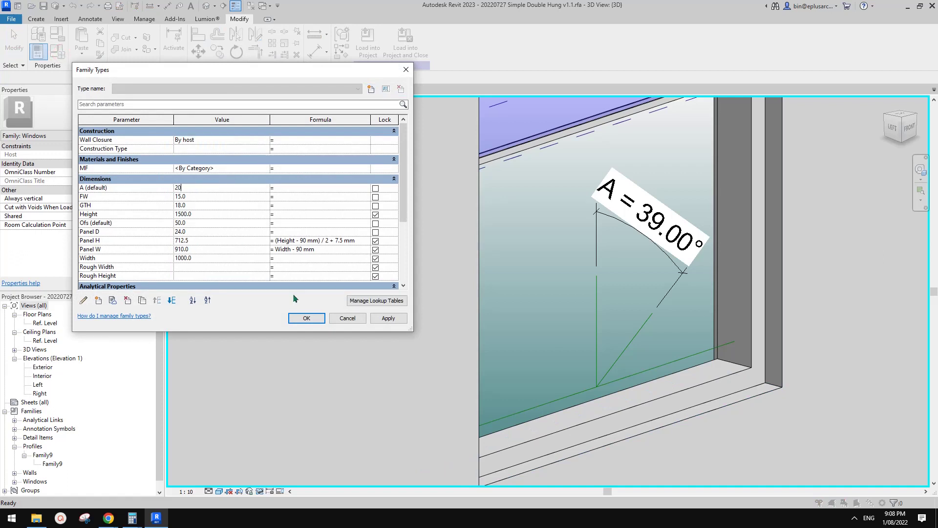
{"action": "left_click", "coordinate": [389, 318]}
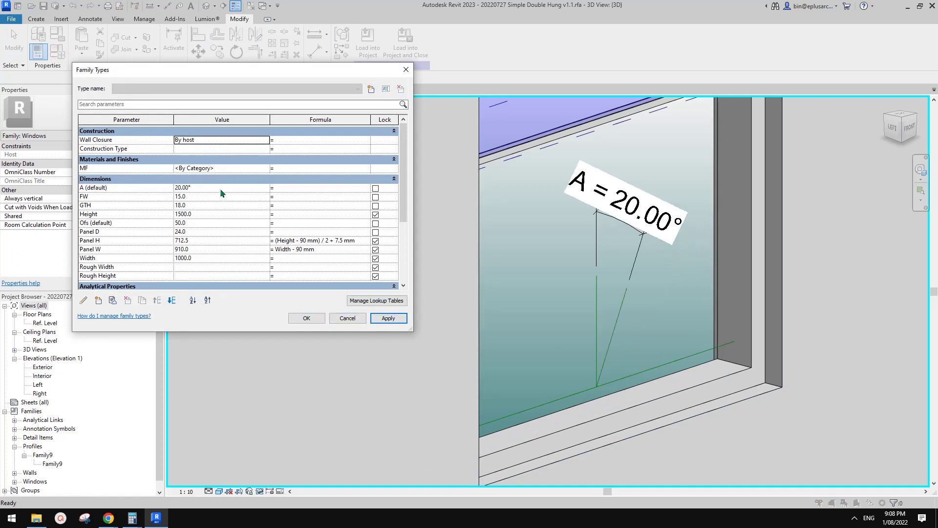
{"action": "left_click", "coordinate": [220, 188]}
{"action": "type", "text": "0"}
{"action": "left_click", "coordinate": [388, 318]}
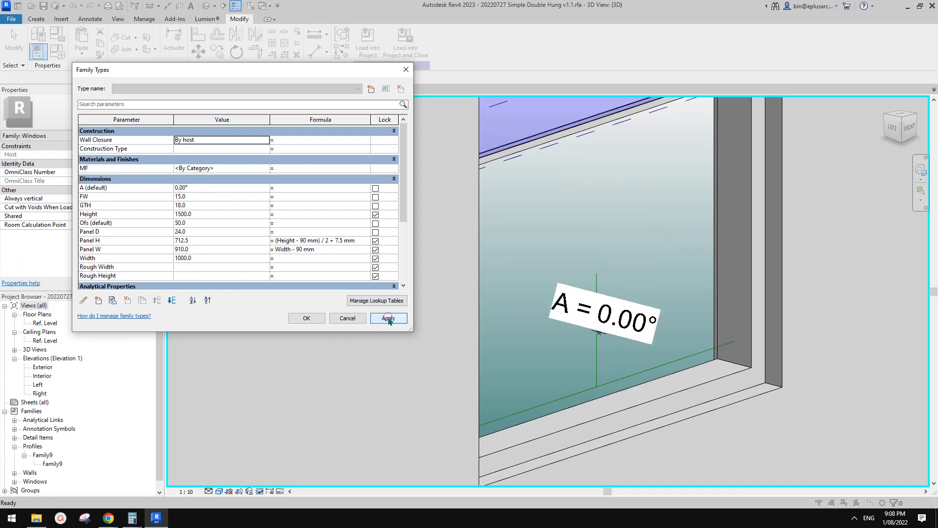
{"action": "left_click", "coordinate": [221, 189]}
{"action": "type", "text": "45"}
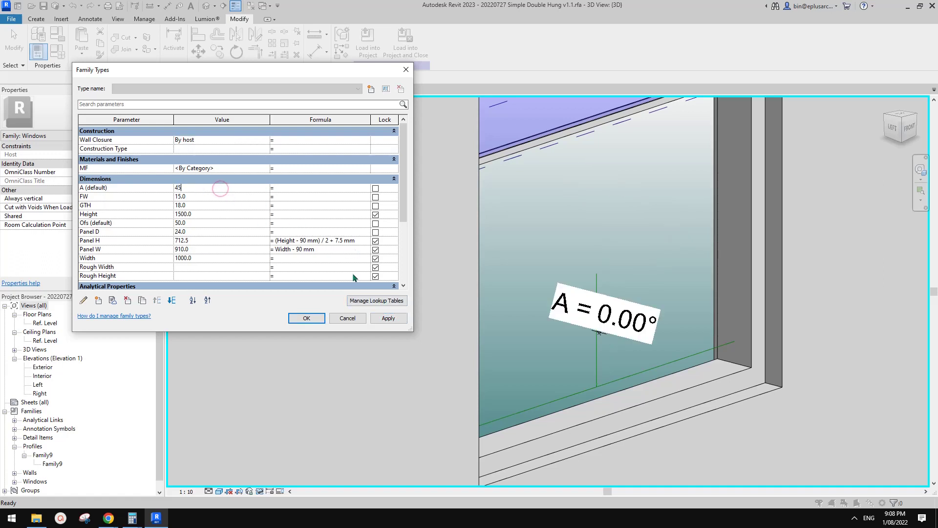
{"action": "left_click", "coordinate": [394, 320]}
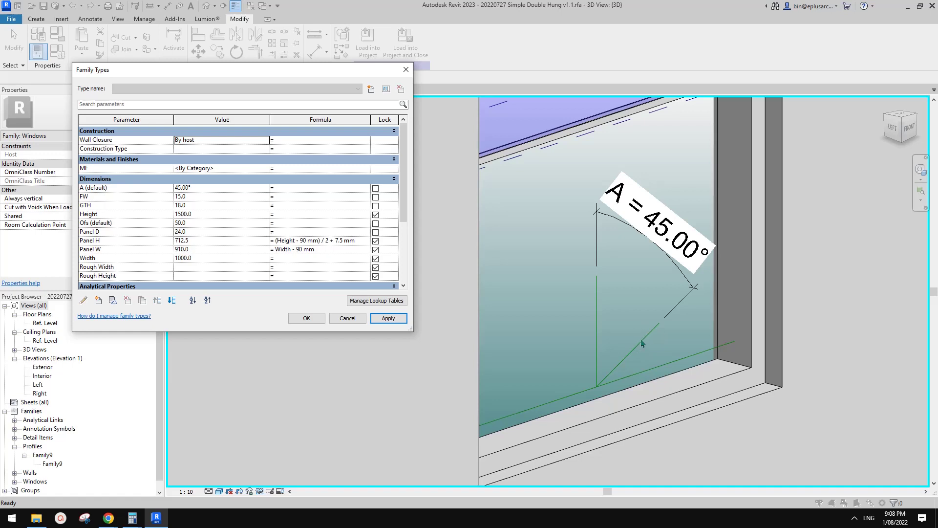
Apply 0° to angle parameter A, inspect the overlapping reference lines, and undo the change.
{"action": "left_click", "coordinate": [231, 188]}
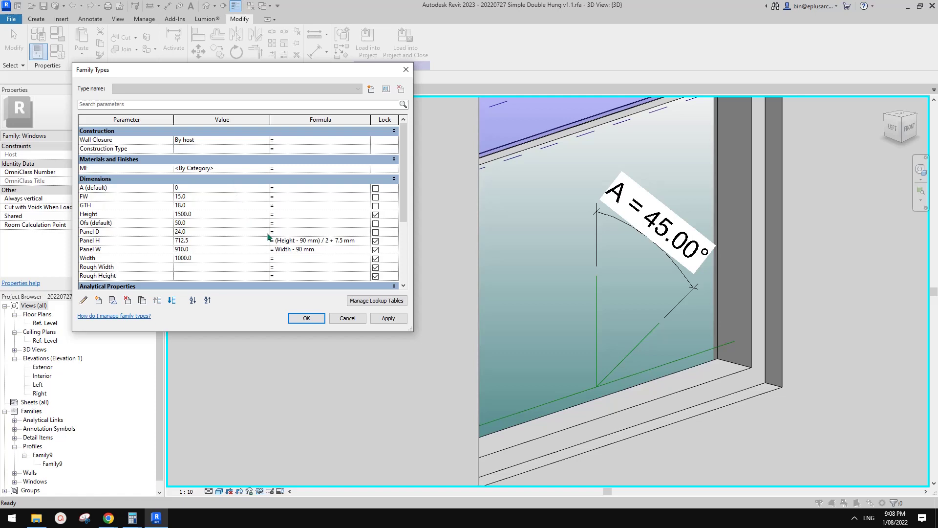
{"action": "left_click", "coordinate": [388, 316]}
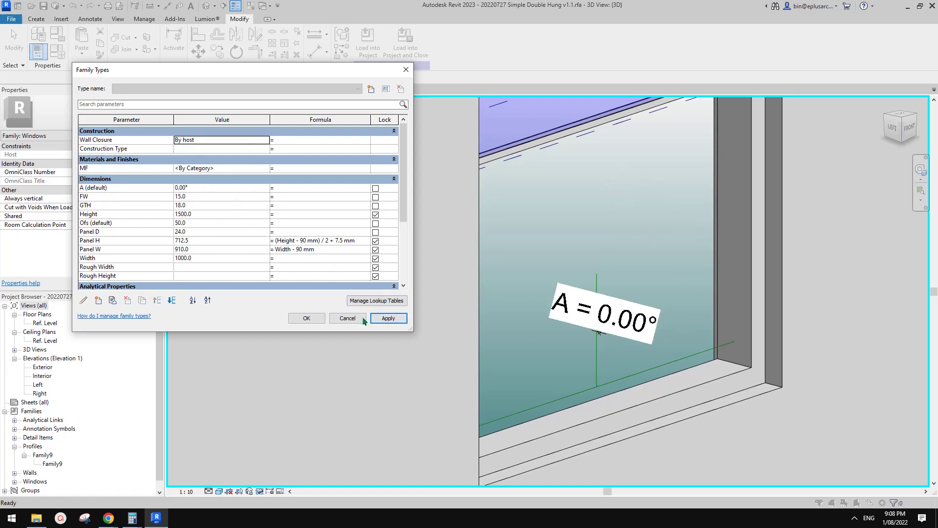
{"action": "left_click", "coordinate": [308, 319]}
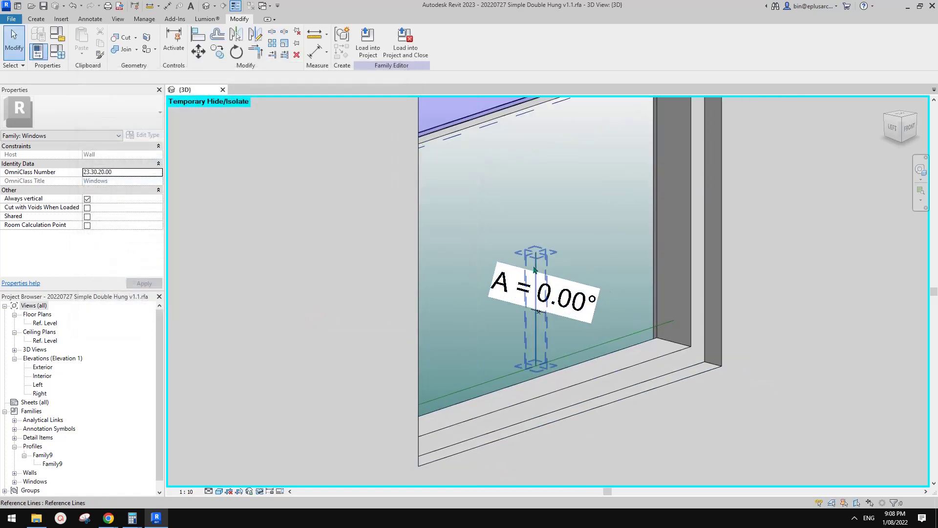
{"action": "middle_click_drag", "start_coordinate": [534, 270], "coordinate": [549, 310], "text": "shift"}
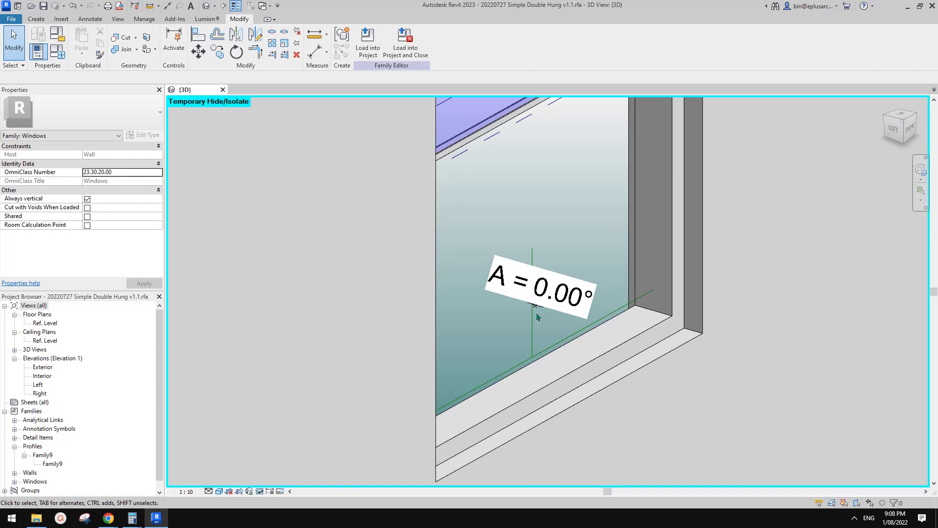
{"action": "middle_click_drag", "start_coordinate": [590, 269], "coordinate": [572, 308]}
{"action": "key", "text": "ctrl+z"}
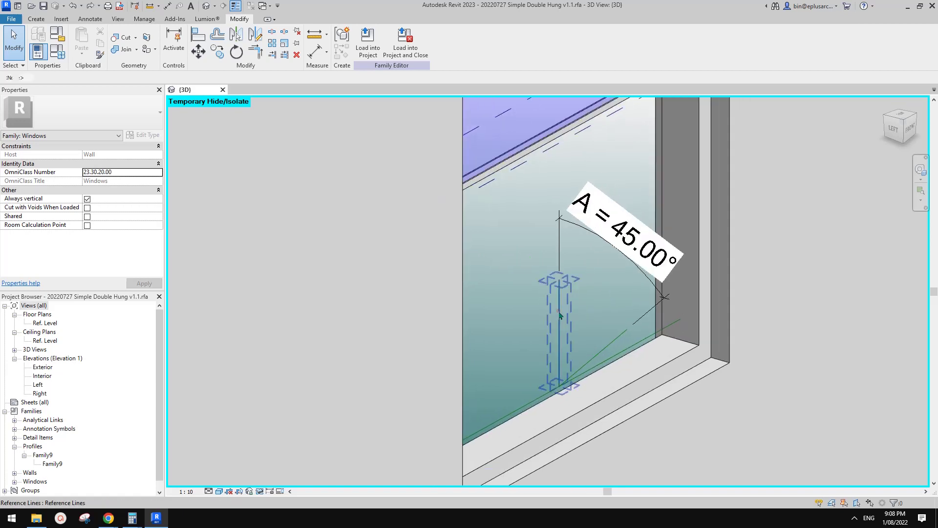
Temporarily hide the vertical reference line so only the slanted and horizontal ones remain in the rig.
{"action": "left_click", "coordinate": [560, 315]}
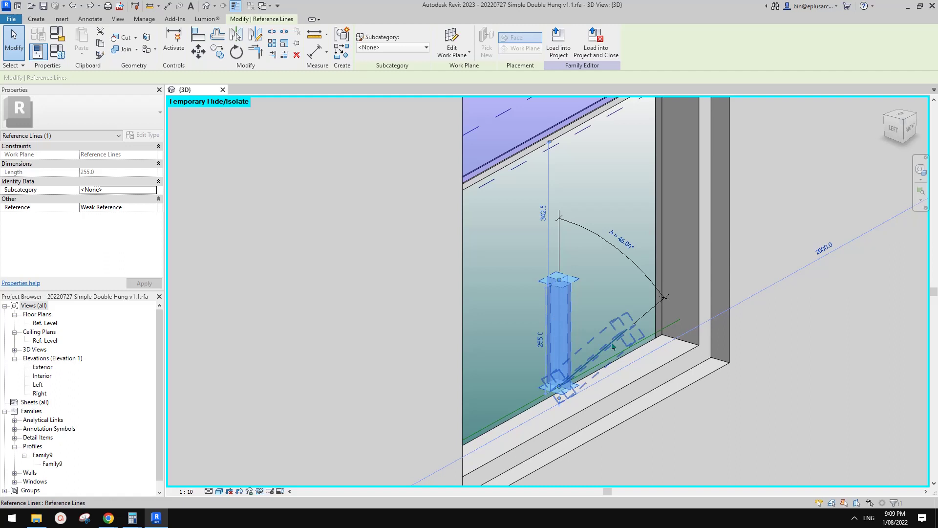
{"action": "middle_click_drag", "start_coordinate": [623, 339], "coordinate": [608, 348], "text": "shift"}
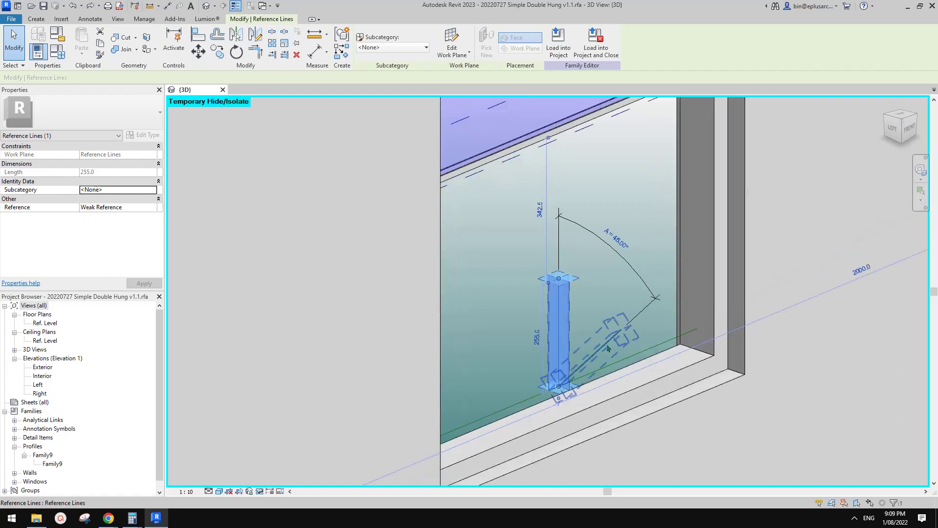
{"action": "left_click", "coordinate": [586, 320]}
{"action": "left_click", "coordinate": [560, 305]}
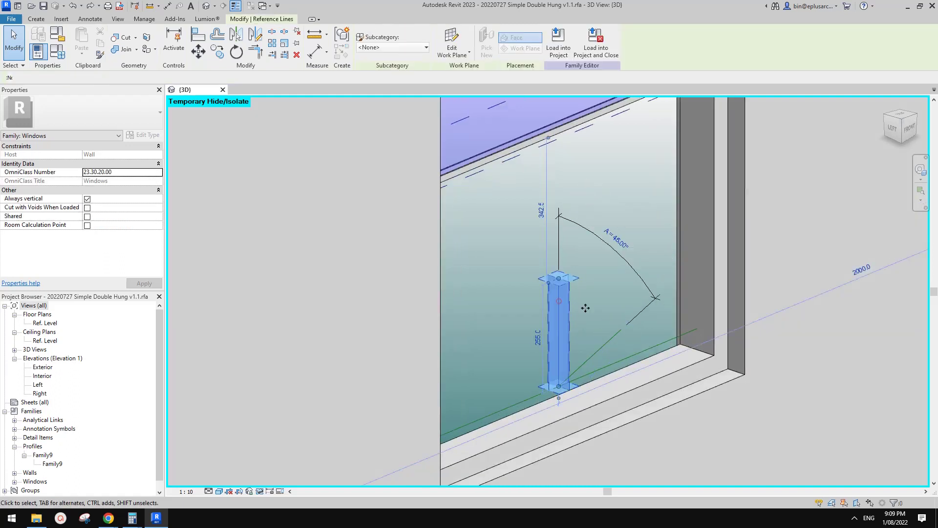
{"action": "middle_click_drag", "start_coordinate": [585, 308], "coordinate": [583, 309]}
{"action": "left_click", "coordinate": [605, 313]}
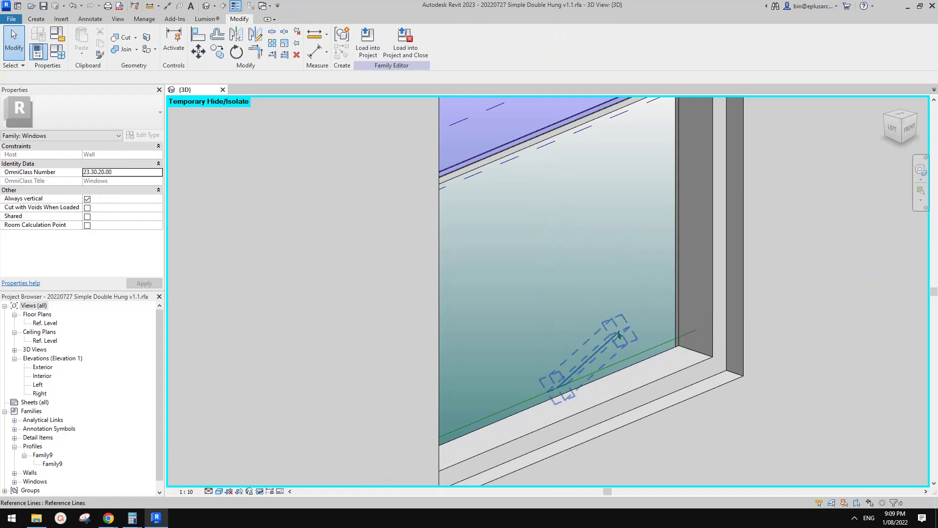
Set angle parameter A to 0° in the family types.
{"action": "left_click", "coordinate": [57, 51]}
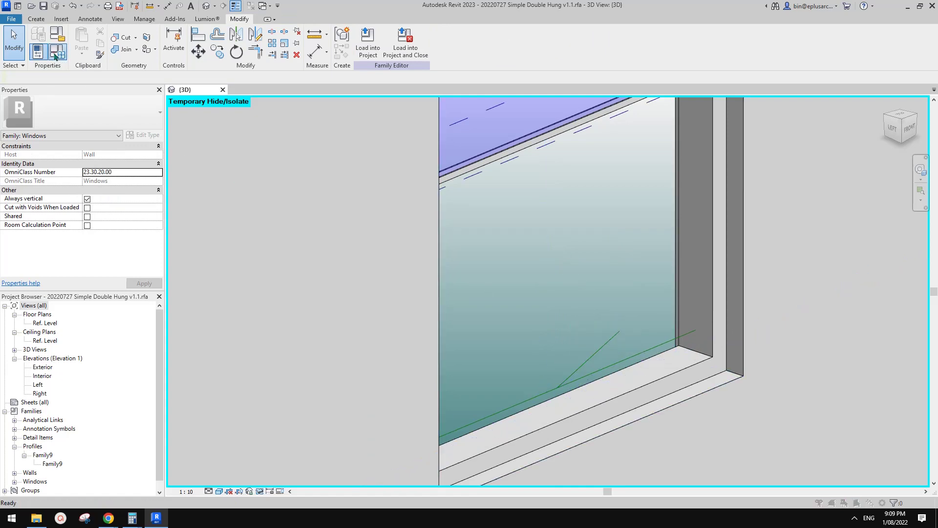
{"action": "left_click", "coordinate": [201, 189]}
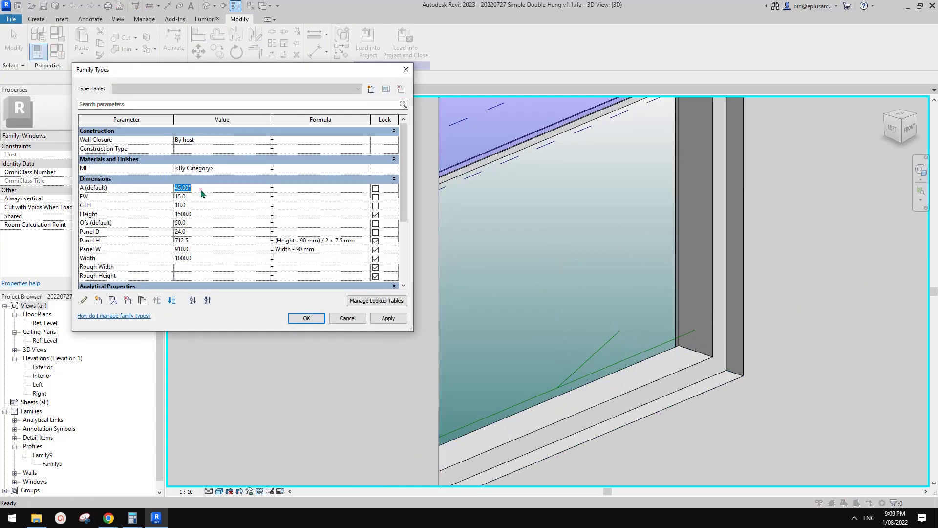
{"action": "type", "text": "0"}
{"action": "left_click", "coordinate": [386, 318]}
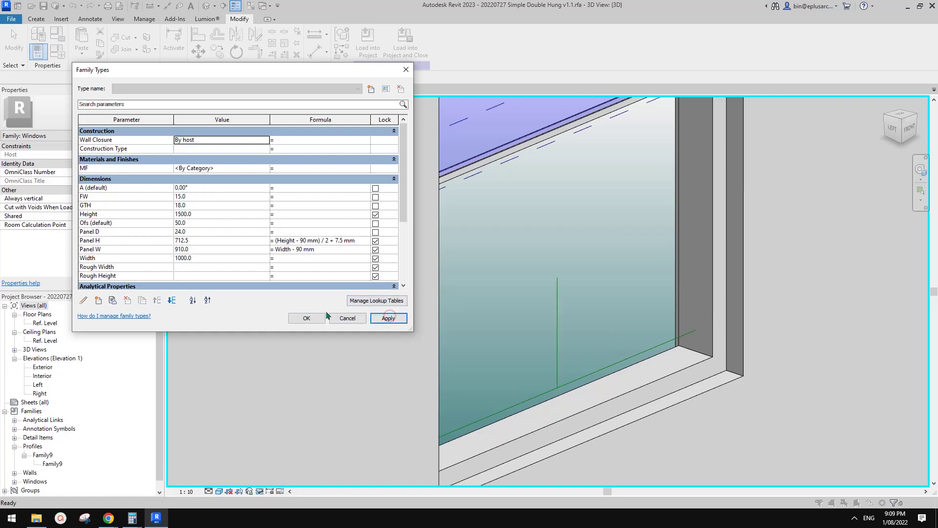
{"action": "left_click", "coordinate": [313, 317]}
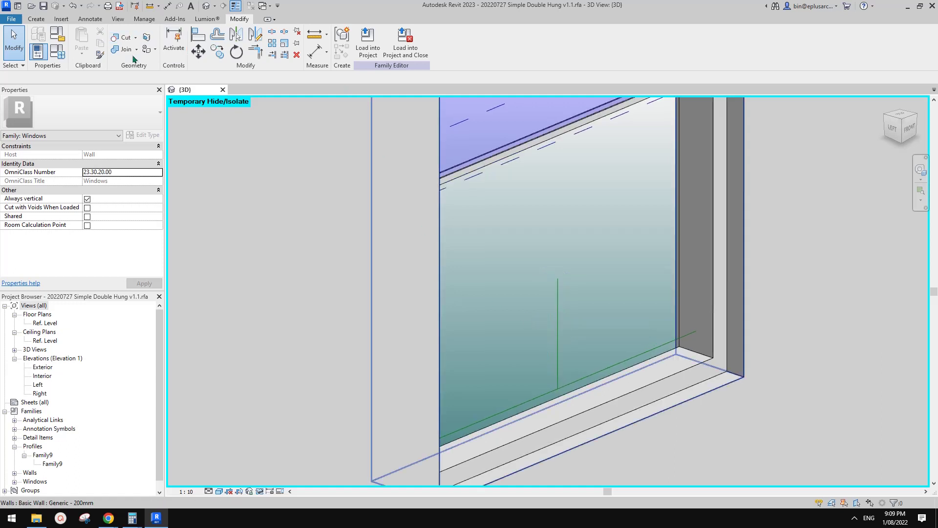
Reset the temporary hide/isolate in the 3D view to bring back all hidden elements.
{"action": "middle_click_drag", "start_coordinate": [476, 213], "coordinate": [481, 209]}
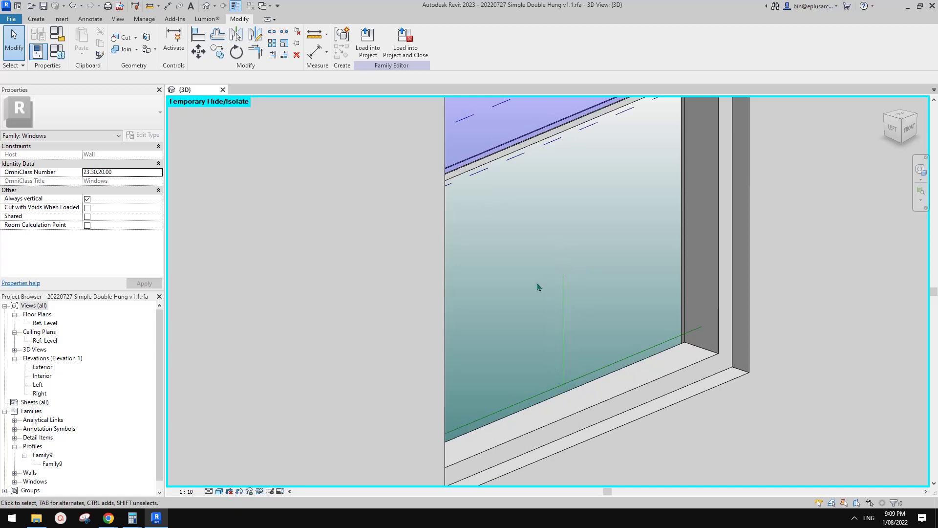
{"action": "middle_click_drag", "start_coordinate": [548, 226], "coordinate": [555, 235]}
{"action": "key", "text": "h"}
{"action": "key", "text": "r"}
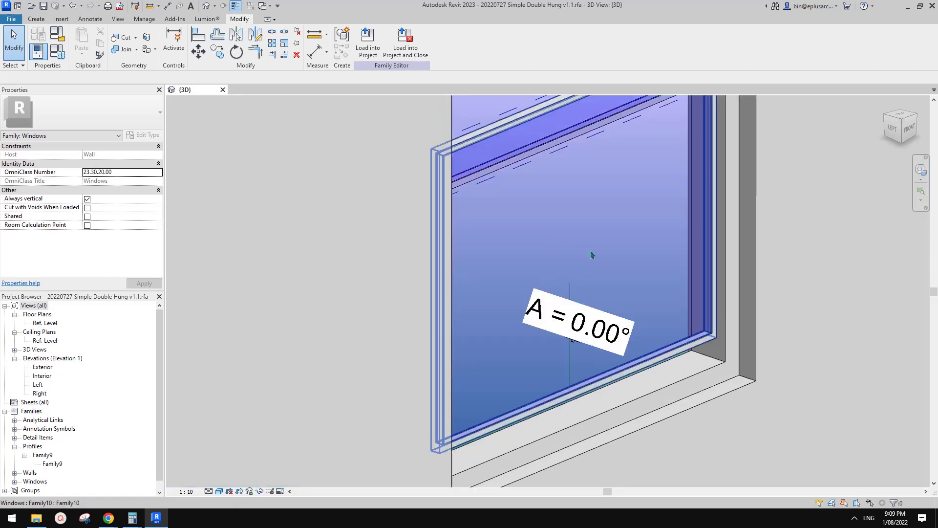
Set angle parameter A to 10° in the family types so the two reference lines separate.
{"action": "left_click", "coordinate": [573, 291]}
{"action": "key", "text": "Escape"}
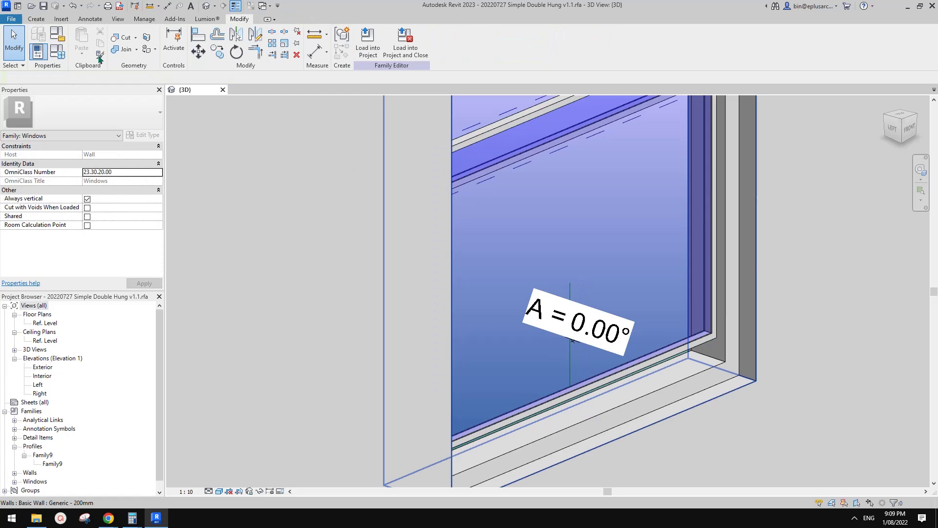
{"action": "left_click", "coordinate": [58, 51]}
{"action": "left_click", "coordinate": [208, 188]}
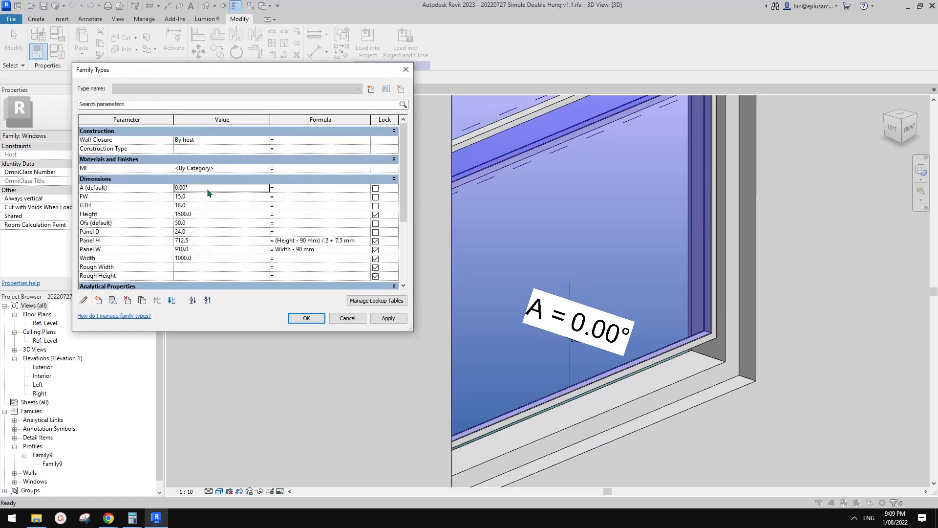
{"action": "left_click", "coordinate": [388, 319]}
{"action": "left_click", "coordinate": [307, 318]}
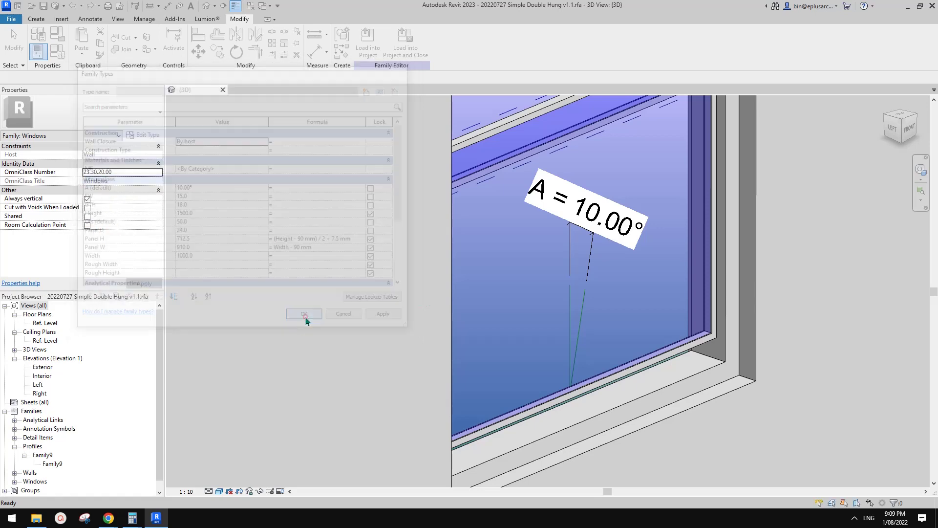
Shorten the vertical reference line to about 128 mm by lowering its upper end.
{"action": "left_click", "coordinate": [570, 303]}
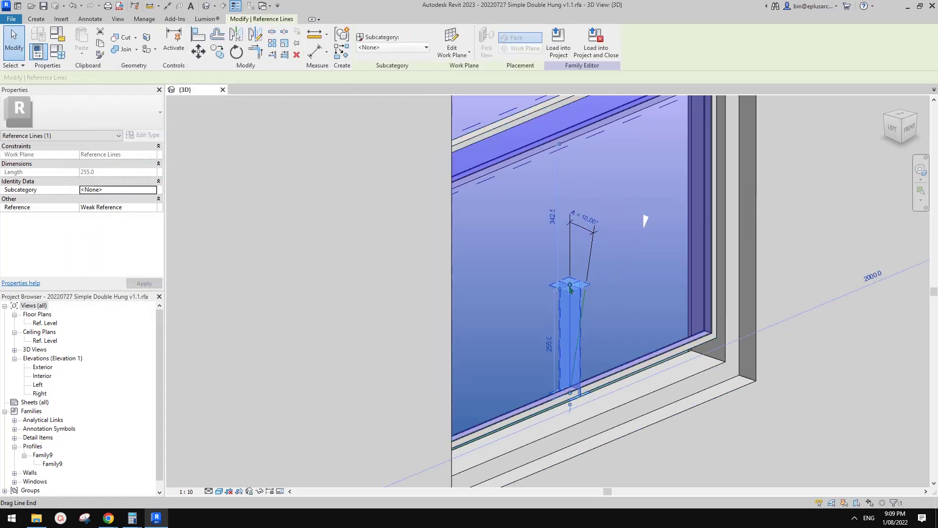
{"action": "left_click_drag", "start_coordinate": [570, 291], "coordinate": [570, 338]}
{"action": "key", "text": "Escape"}
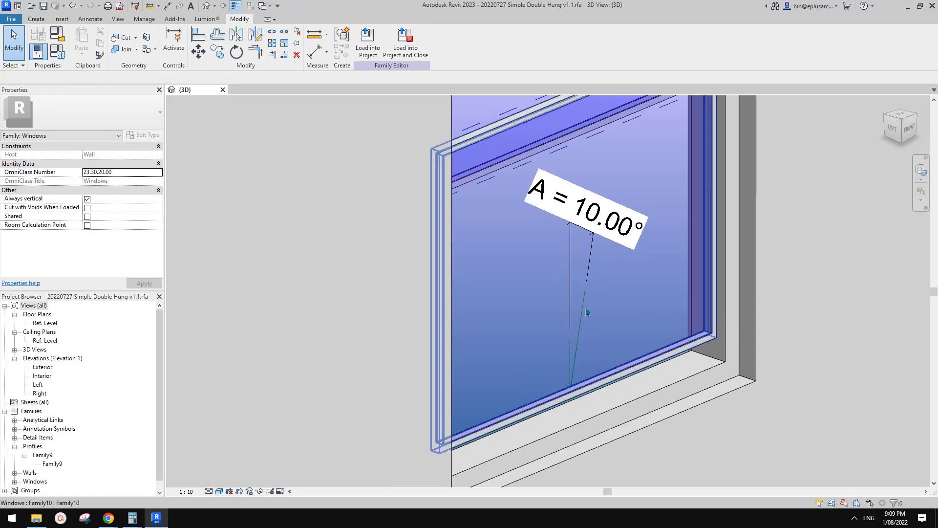
{"action": "middle_click_drag", "start_coordinate": [606, 299], "coordinate": [607, 297]}
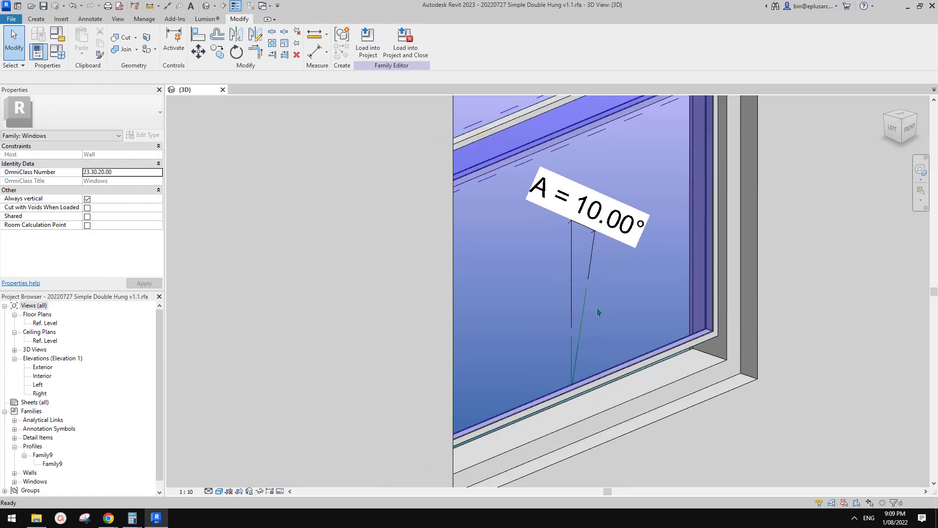
Set angle parameter A back to 0° in the family types.
{"action": "left_click", "coordinate": [65, 57]}
{"action": "left_click", "coordinate": [211, 192]}
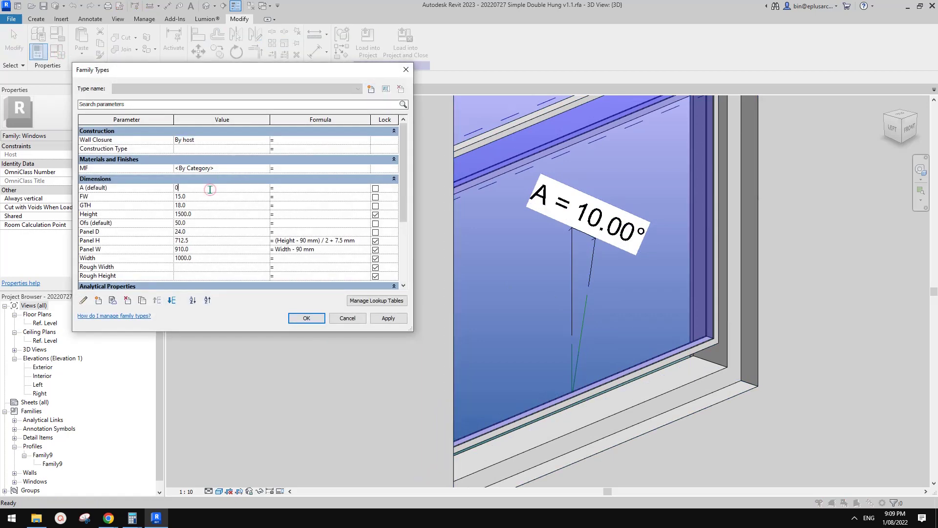
{"action": "type", "text": "0"}
{"action": "left_click", "coordinate": [389, 318]}
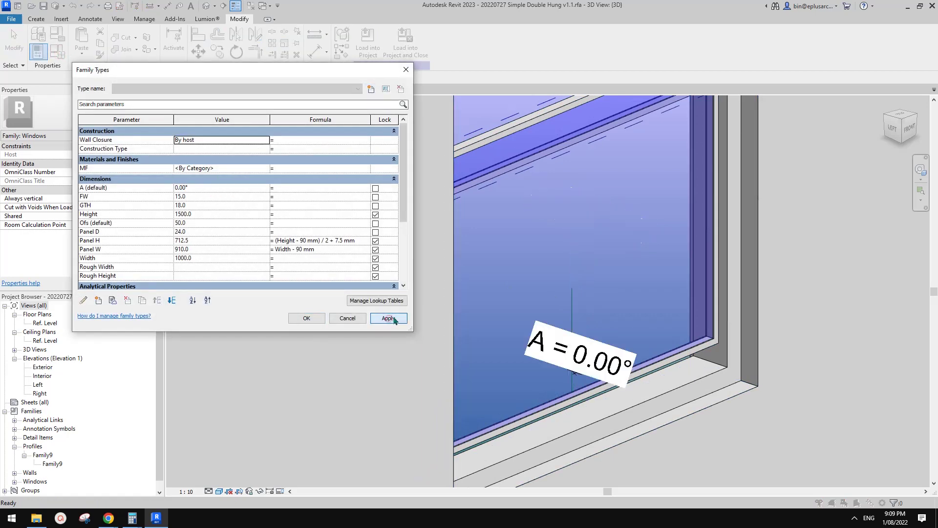
{"action": "left_click", "coordinate": [317, 321]}
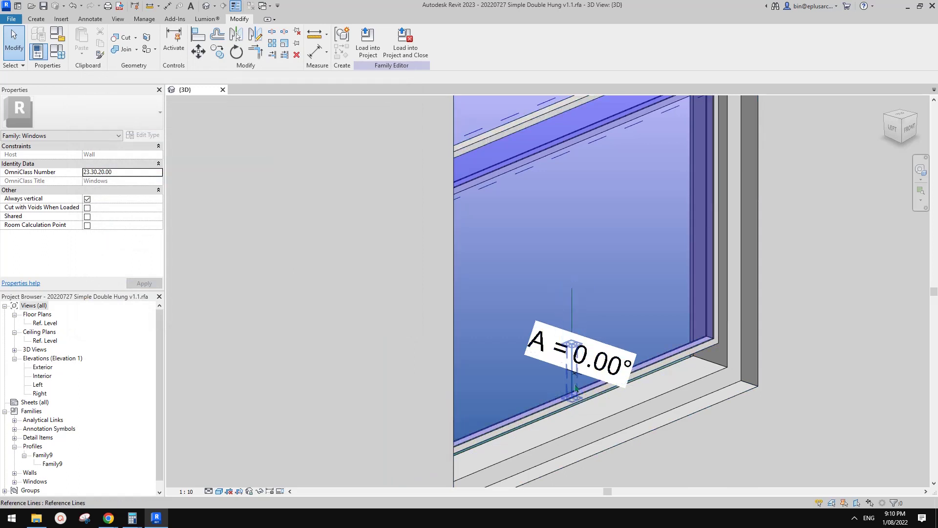
Temporarily hide the shortened vertical reference line in the 3D view.
{"action": "left_click", "coordinate": [575, 388]}
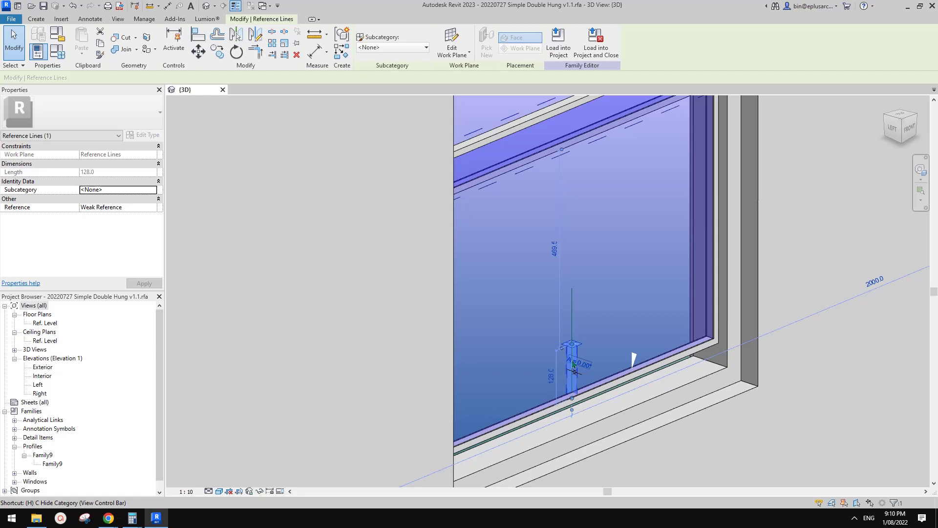
{"action": "key", "text": "h"}
{"action": "key", "text": "h"}
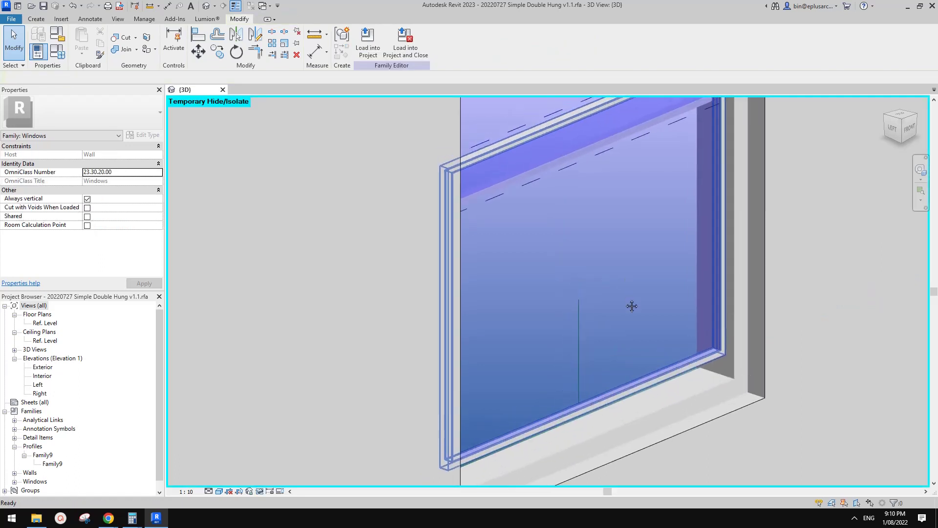
Edit the lower sash family Family10 to enable Work Plane-Based and disable Always vertical, and reload it into the window family.
{"action": "left_click", "coordinate": [554, 137]}
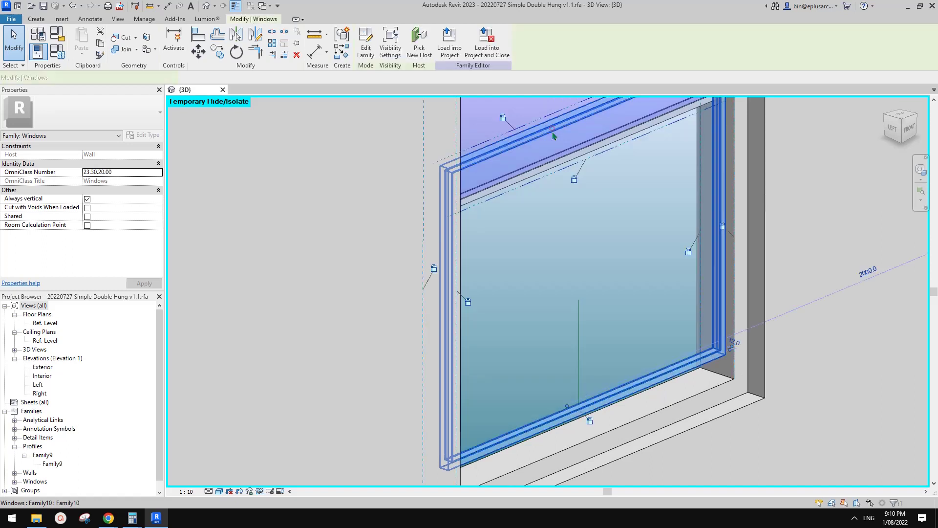
{"action": "left_click_drag", "start_coordinate": [491, 187], "coordinate": [458, 82]}
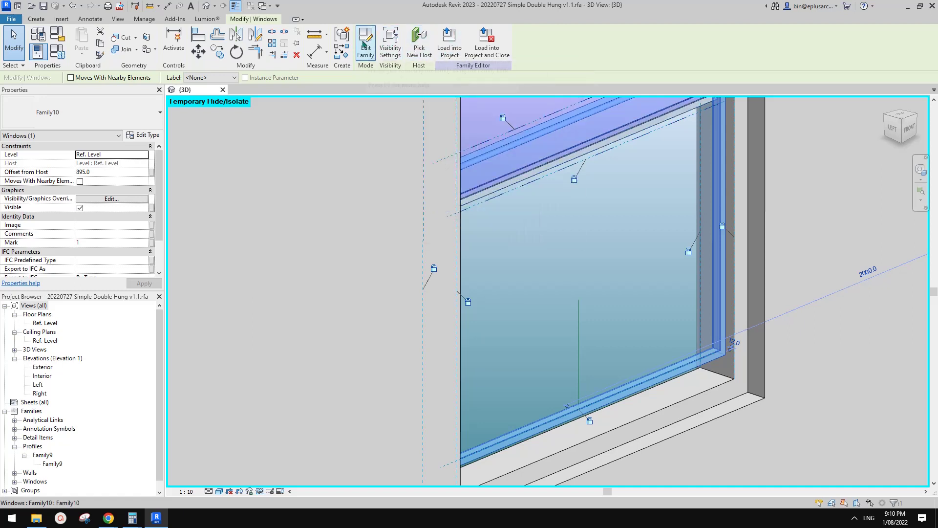
{"action": "left_click", "coordinate": [366, 47]}
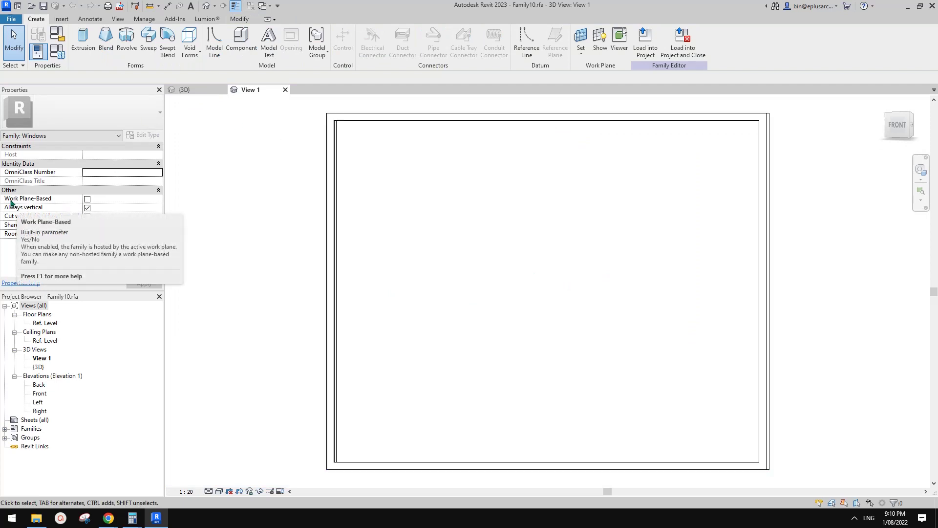
{"action": "left_click", "coordinate": [87, 199]}
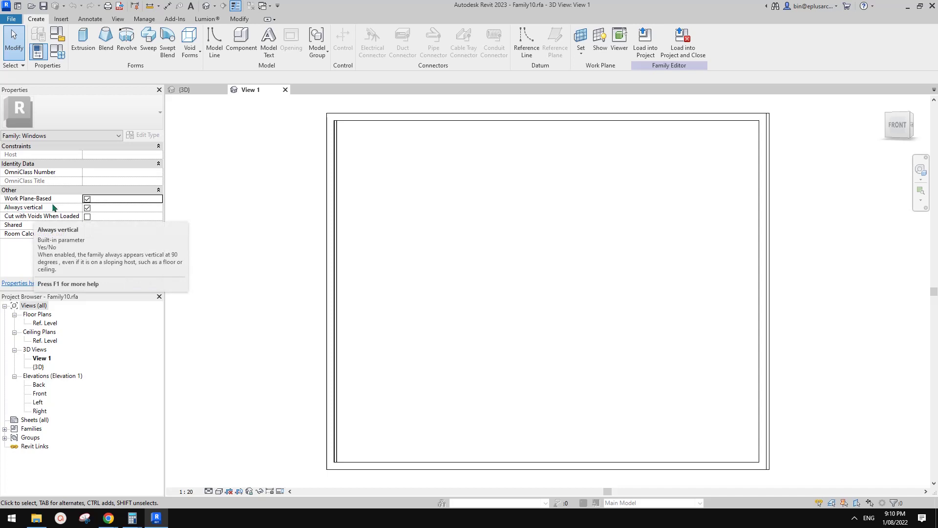
{"action": "left_click", "coordinate": [645, 41]}
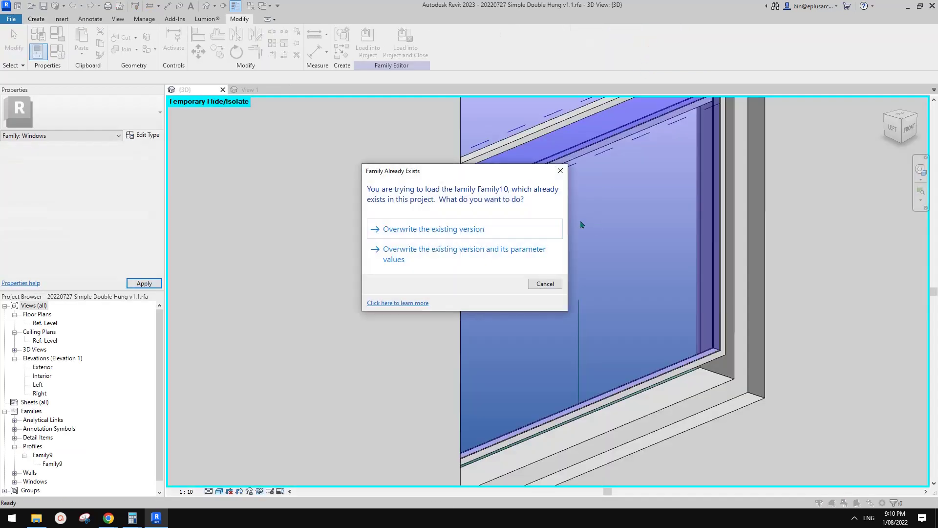
{"action": "left_click", "coordinate": [461, 230]}
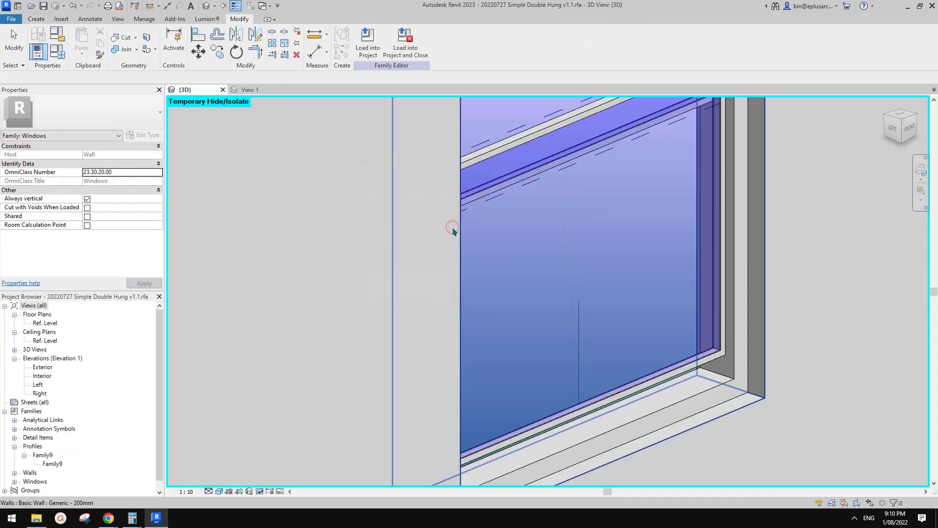
Reassign the lower sash's work plane by picking the plane at the lower end of the tilting reference line.
{"action": "left_click", "coordinate": [553, 133]}
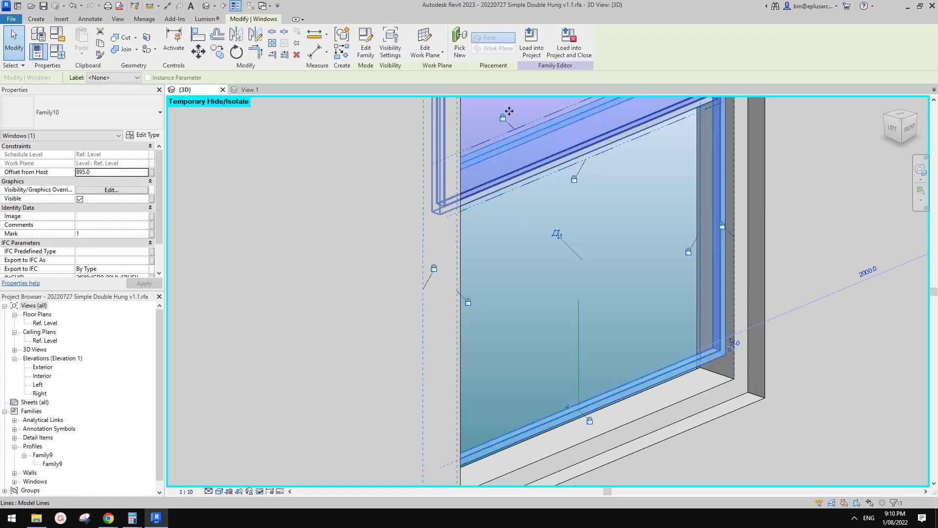
{"action": "left_click", "coordinate": [426, 55]}
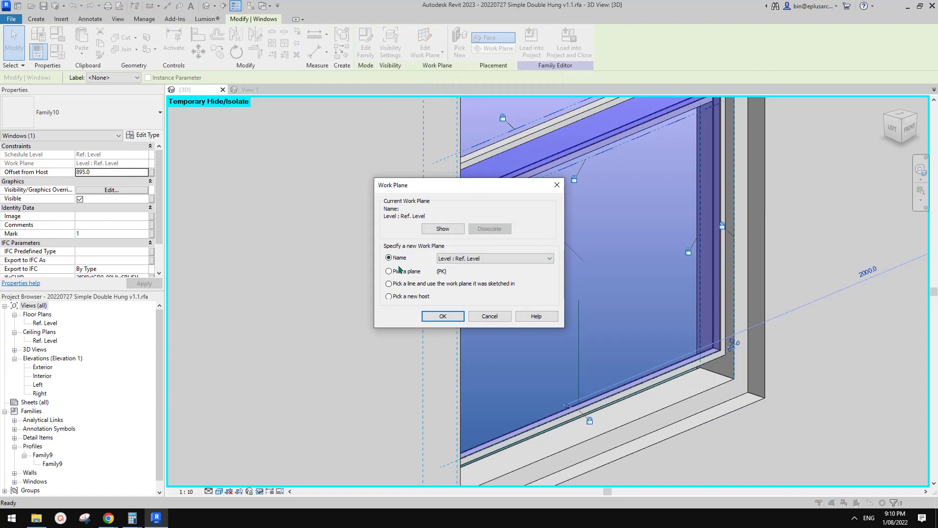
{"action": "left_click", "coordinate": [442, 315]}
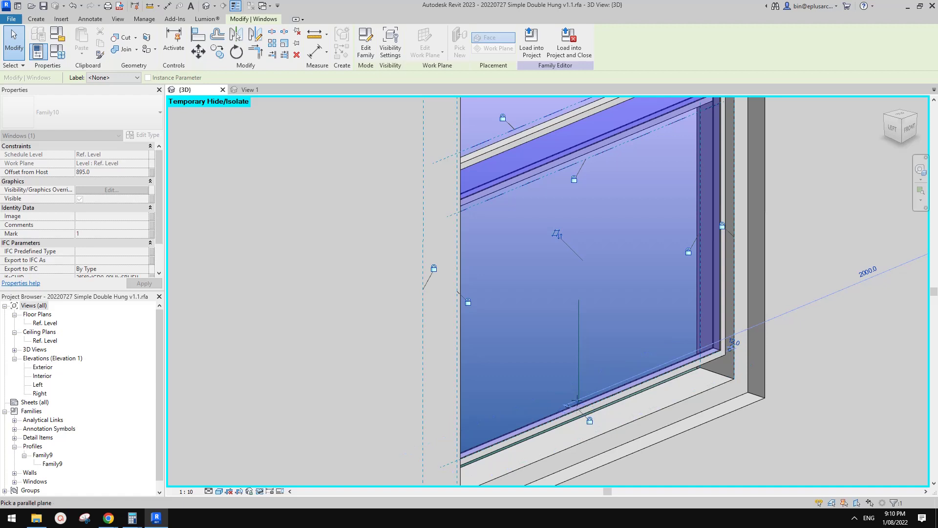
{"action": "left_click", "coordinate": [577, 409]}
{"action": "left_click", "coordinate": [577, 409]}
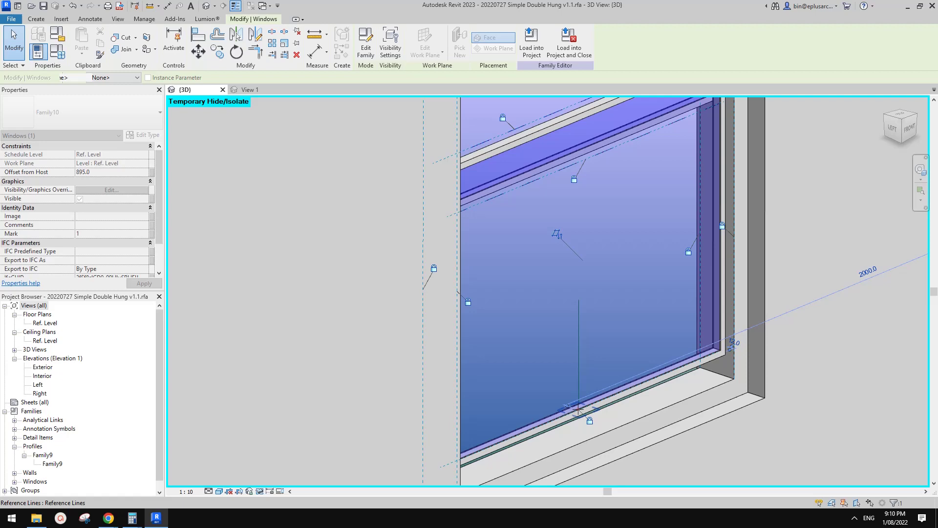
{"action": "scroll", "coordinate": [600, 344], "scroll_direction": "down", "scroll_amount": 2}
{"action": "key", "text": "Escape"}
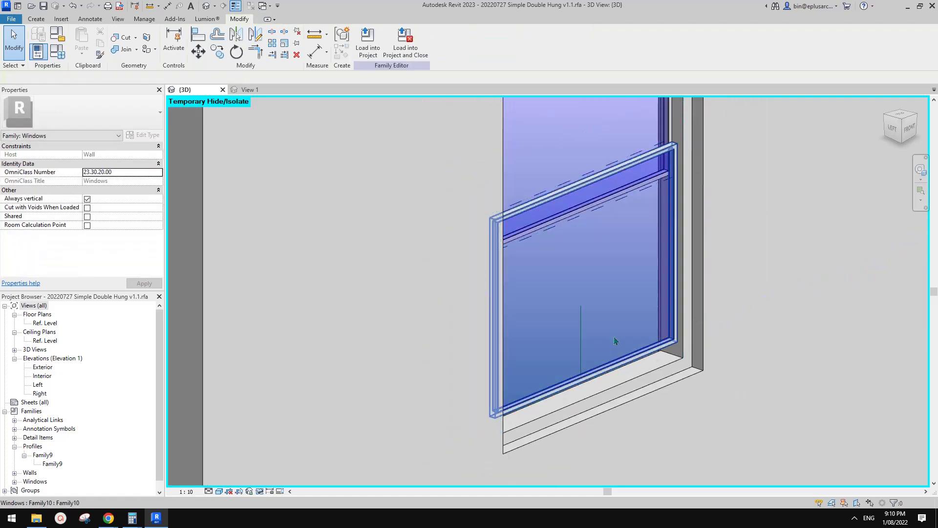
Set angle parameter A to 30° and remove the unsatisfied constraints so the lower sash tilts.
{"action": "middle_click_drag", "start_coordinate": [522, 195], "coordinate": [555, 195]}
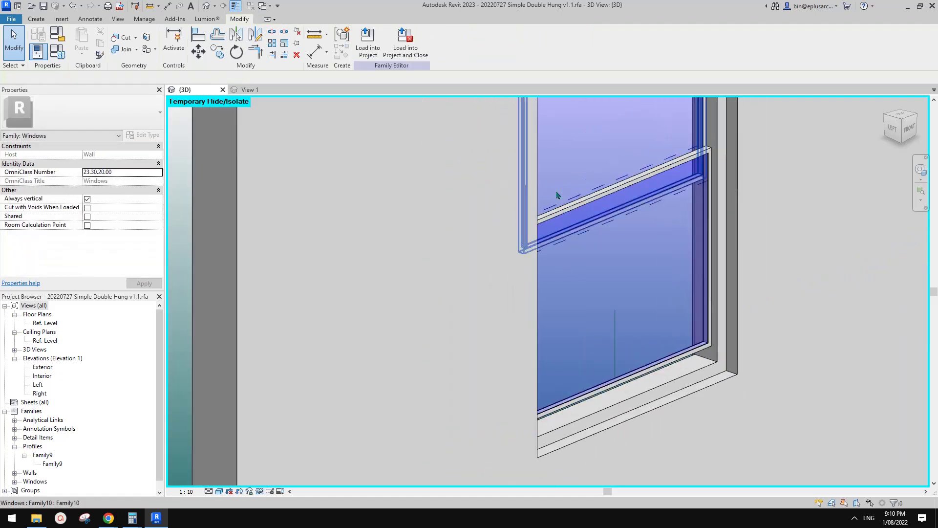
{"action": "left_click", "coordinate": [61, 56]}
{"action": "left_click", "coordinate": [201, 188]}
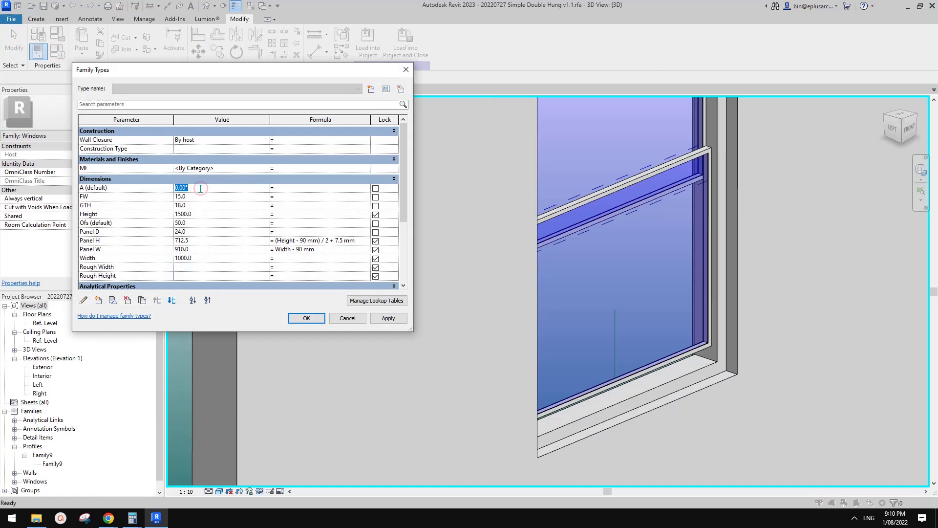
{"action": "left_click", "coordinate": [386, 318]}
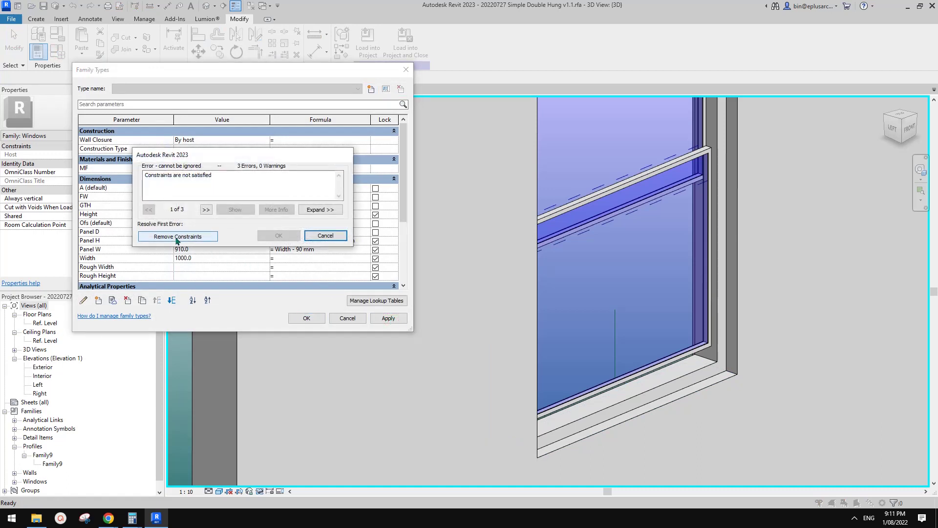
{"action": "left_click_drag", "start_coordinate": [194, 149], "coordinate": [235, 152]}
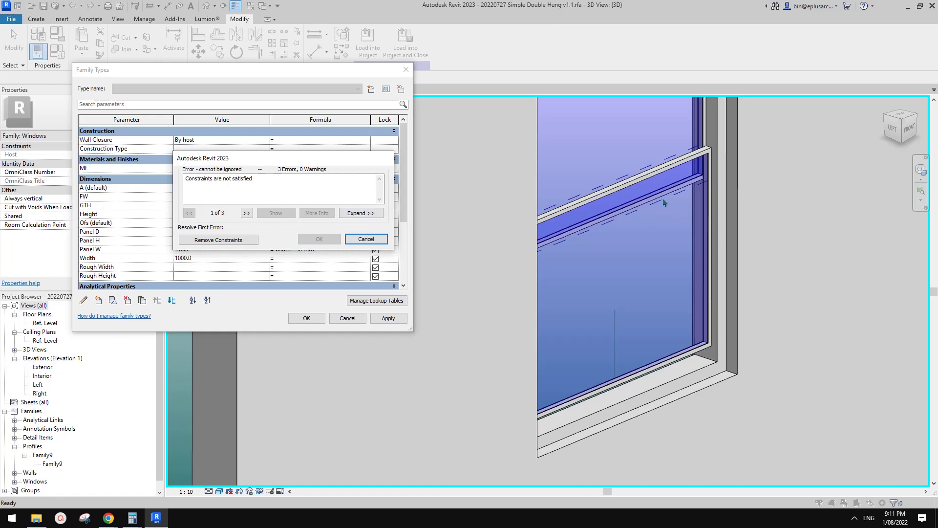
{"action": "left_click", "coordinate": [205, 242]}
{"action": "left_click", "coordinate": [313, 322]}
Inspect the tilted lower sash from the Left view in wireframe display.
{"action": "middle_click_drag", "start_coordinate": [390, 335], "coordinate": [529, 318], "text": "shift"}
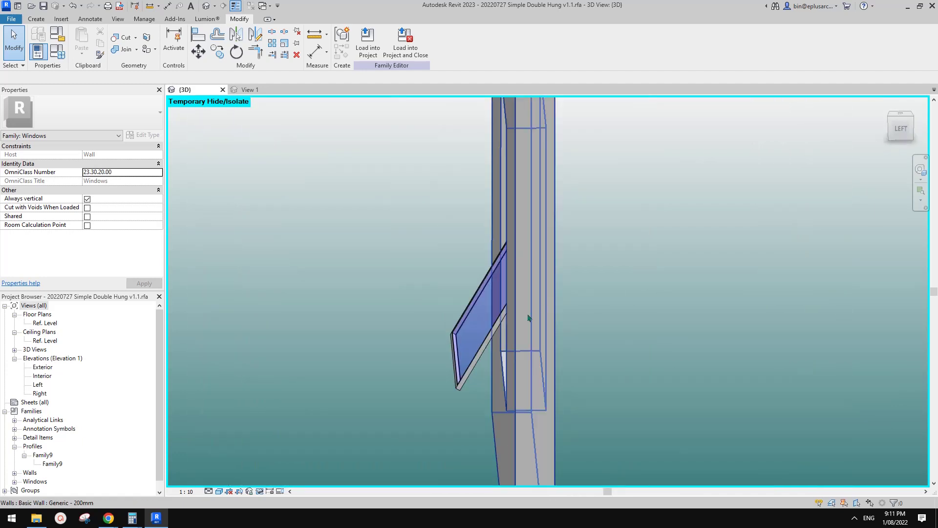
{"action": "left_click", "coordinate": [485, 338]}
{"action": "key", "text": "Escape"}
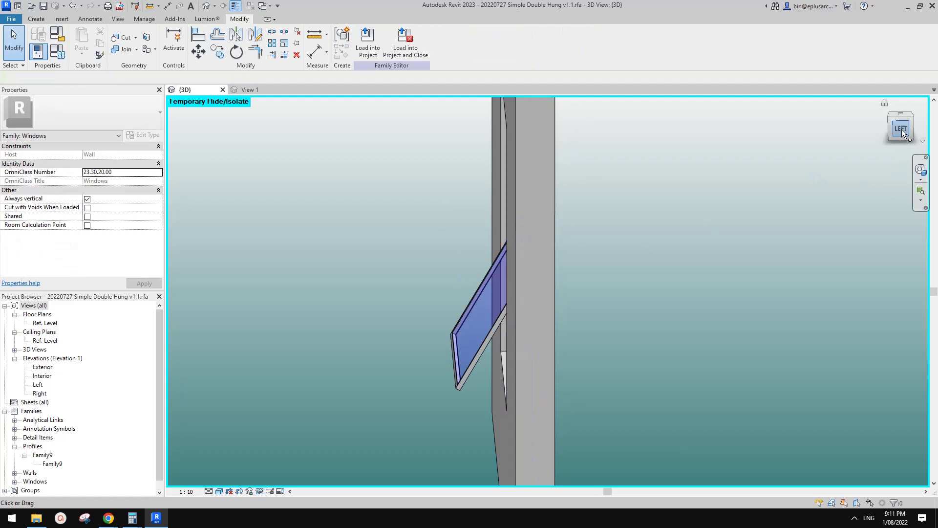
{"action": "left_click", "coordinate": [901, 130]}
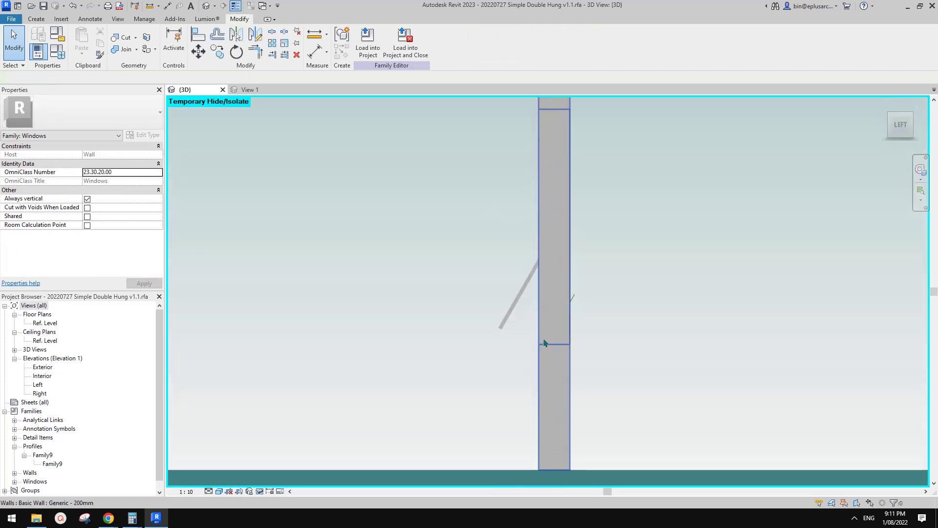
{"action": "scroll", "coordinate": [546, 339], "scroll_direction": "up", "scroll_amount": 2}
{"action": "key", "text": "w"}
{"action": "key", "text": "f"}
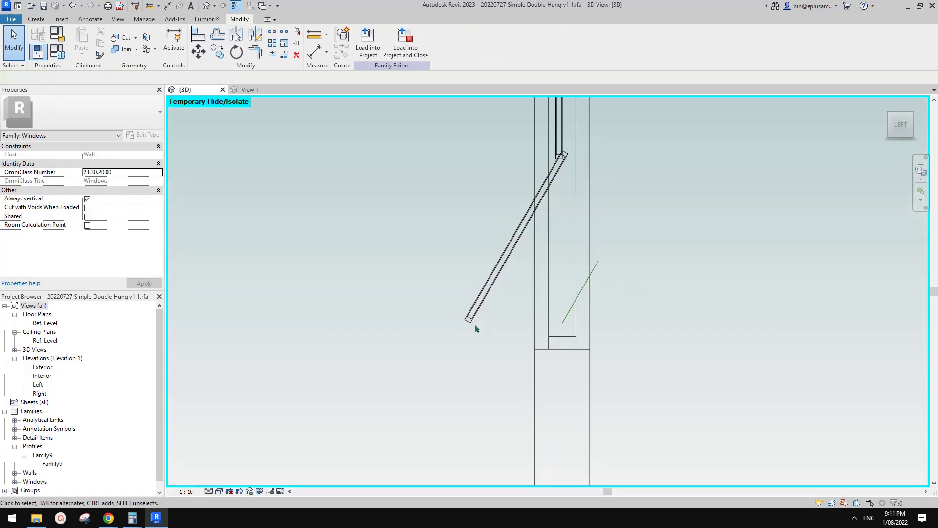
Compare the position of the tilted sash's lower end with the lower end of the slanted reference line.
{"action": "scroll", "coordinate": [475, 325], "scroll_direction": "up", "scroll_amount": 3}
{"action": "left_click", "coordinate": [472, 319]}
{"action": "scroll", "coordinate": [497, 320], "scroll_direction": "down", "scroll_amount": 2}
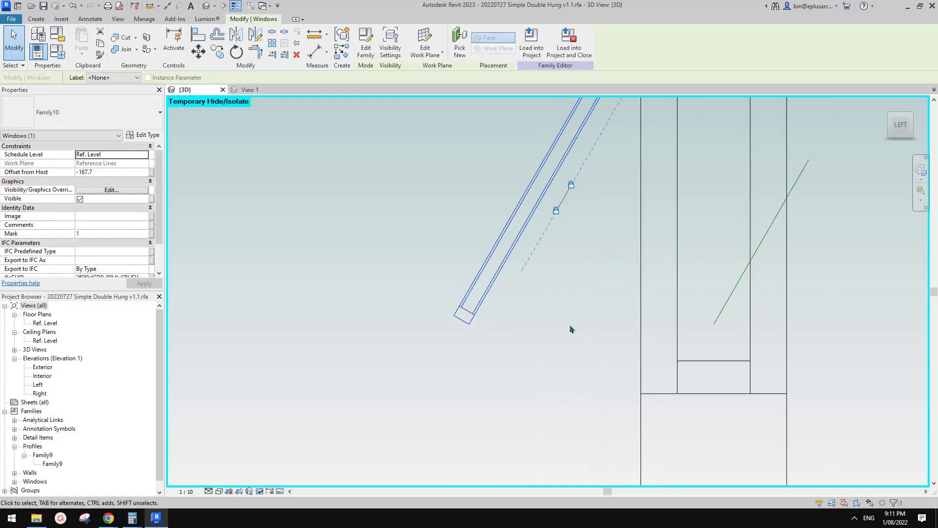
{"action": "middle_click_drag", "start_coordinate": [561, 326], "coordinate": [489, 377]}
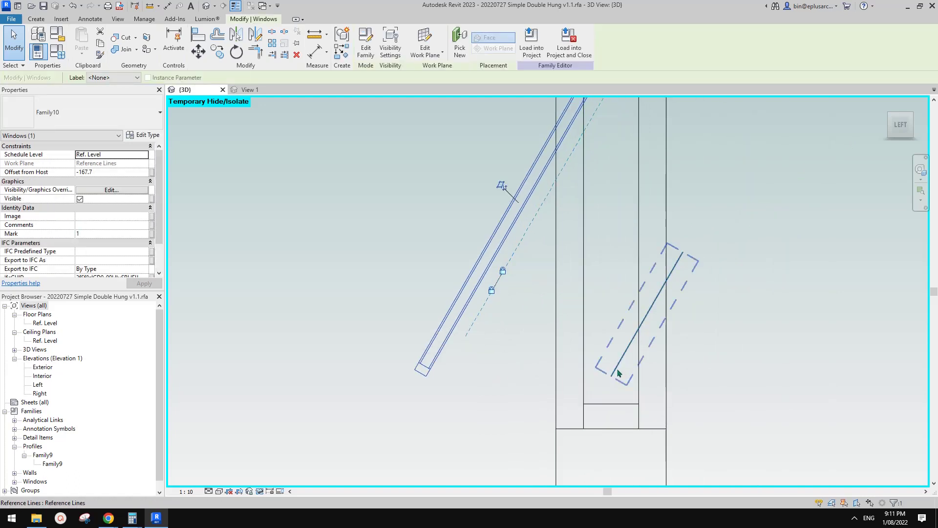
{"action": "scroll", "coordinate": [492, 413], "scroll_direction": "up", "scroll_amount": 2}
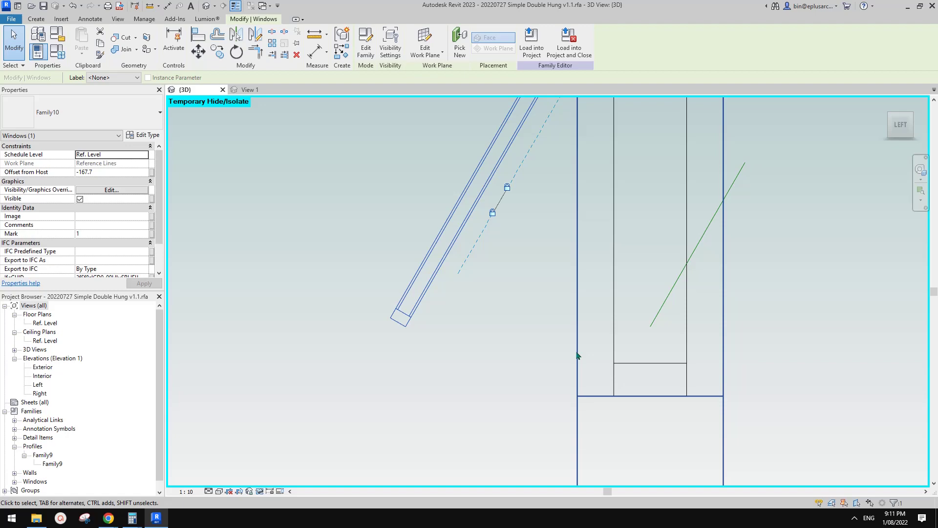
{"action": "left_click", "coordinate": [630, 350]}
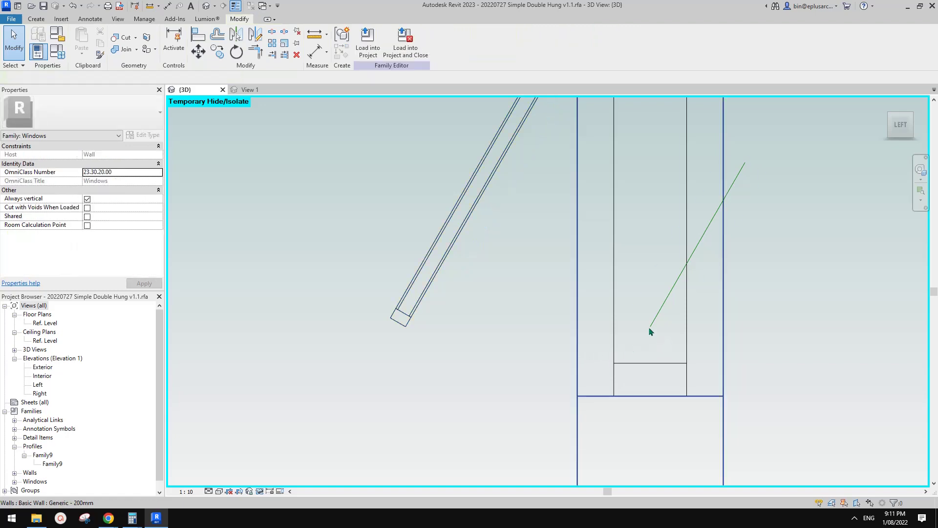
Move the tilted lower sash from the midpoint of its bottom edge onto the slanted reference line's lower endpoint in the Left view.
{"action": "middle_click_drag", "start_coordinate": [685, 349], "coordinate": [699, 303], "text": "shift"}
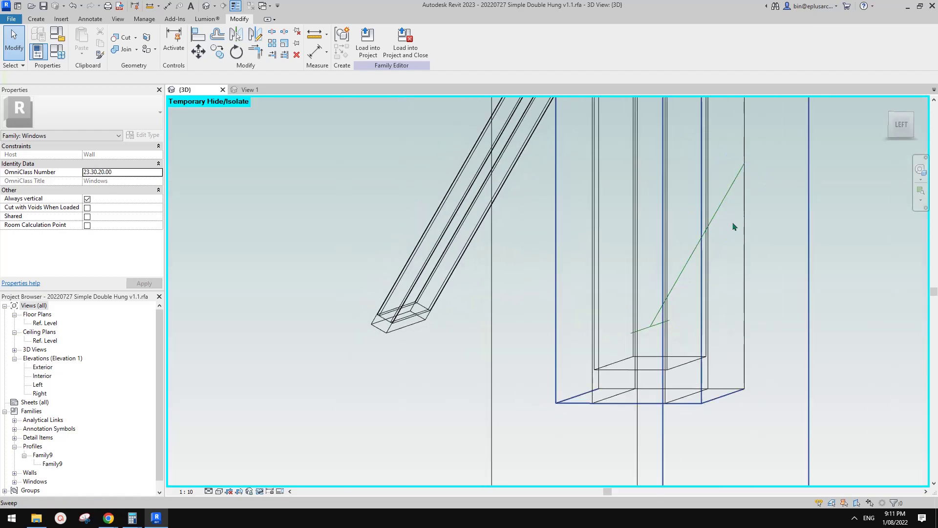
{"action": "left_click", "coordinate": [899, 126]}
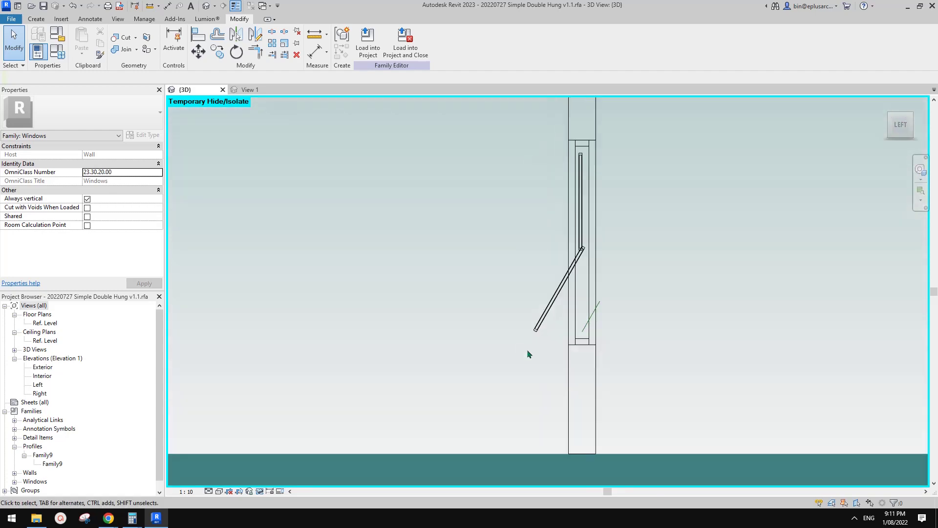
{"action": "left_click", "coordinate": [532, 300]}
{"action": "scroll", "coordinate": [532, 300], "scroll_direction": "up", "scroll_amount": 2}
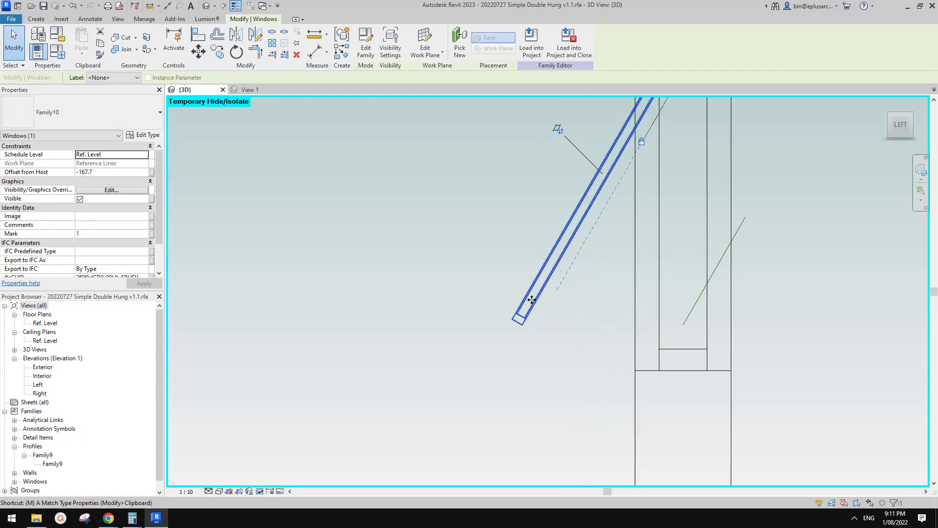
{"action": "key", "text": "m"}
{"action": "key", "text": "v"}
{"action": "scroll", "coordinate": [519, 316], "scroll_direction": "up", "scroll_amount": 2}
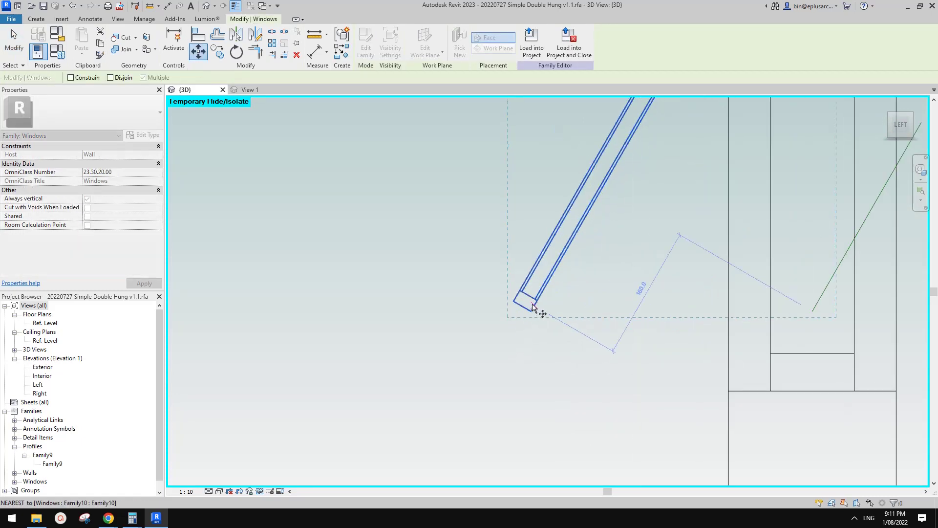
{"action": "left_click", "coordinate": [520, 304]}
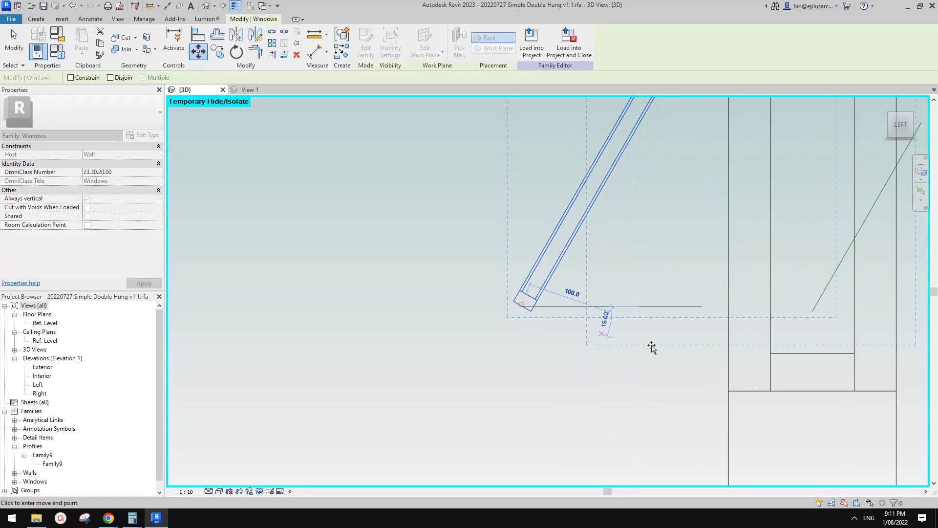
{"action": "mouse_move", "coordinate": [815, 310]}
{"action": "left_mouse_down"}
{"action": "mouse_move", "coordinate": [808, 316]}
{"action": "mouse_move", "coordinate": [812, 310]}
{"action": "mouse_move", "coordinate": [829, 345]}
{"action": "mouse_move", "coordinate": [814, 314]}
{"action": "left_mouse_up"}
{"action": "left_click", "coordinate": [813, 311]}
{"action": "scroll", "coordinate": [797, 304], "scroll_direction": "down", "scroll_amount": 3}
Switch the 3D view to hidden line display and inspect the repositioned tilted sash within the window frame.
{"action": "middle_click_drag", "start_coordinate": [796, 304], "coordinate": [569, 332]}
{"action": "key", "text": "Escape"}
{"action": "key", "text": "h"}
{"action": "key", "text": "l"}
{"action": "scroll", "coordinate": [629, 310], "scroll_direction": "up", "scroll_amount": 1}
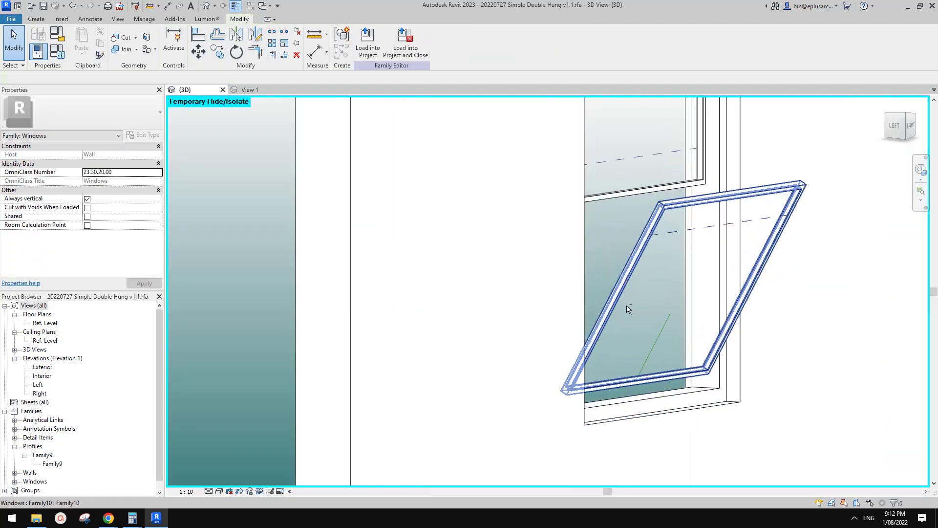
{"action": "middle_click_drag", "start_coordinate": [628, 309], "coordinate": [462, 262], "text": "shift"}
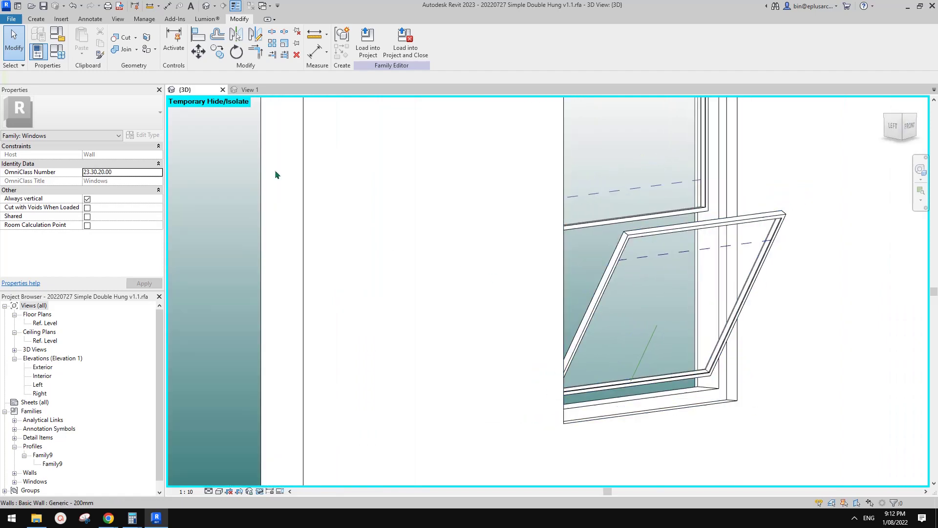
Flex angle parameter A to 45° and set it back to 0° to close the lower sash.
{"action": "left_click", "coordinate": [58, 56]}
{"action": "left_click", "coordinate": [214, 188]}
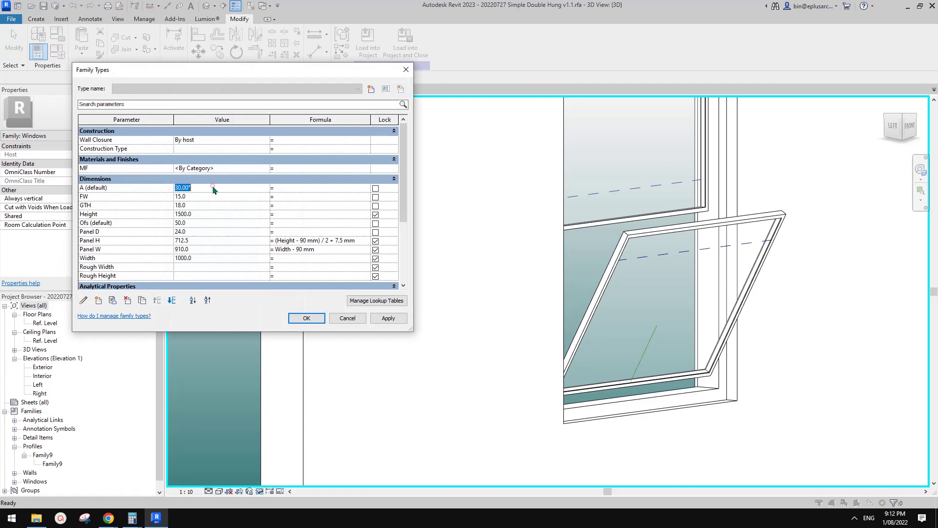
{"action": "type", "text": "45"}
{"action": "left_click", "coordinate": [388, 318]}
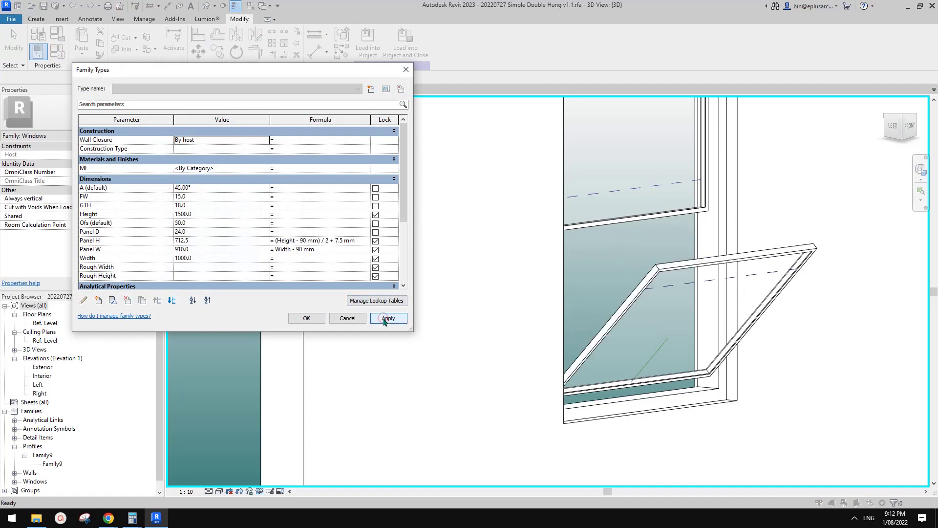
{"action": "left_click", "coordinate": [218, 187]}
{"action": "type", "text": "0"}
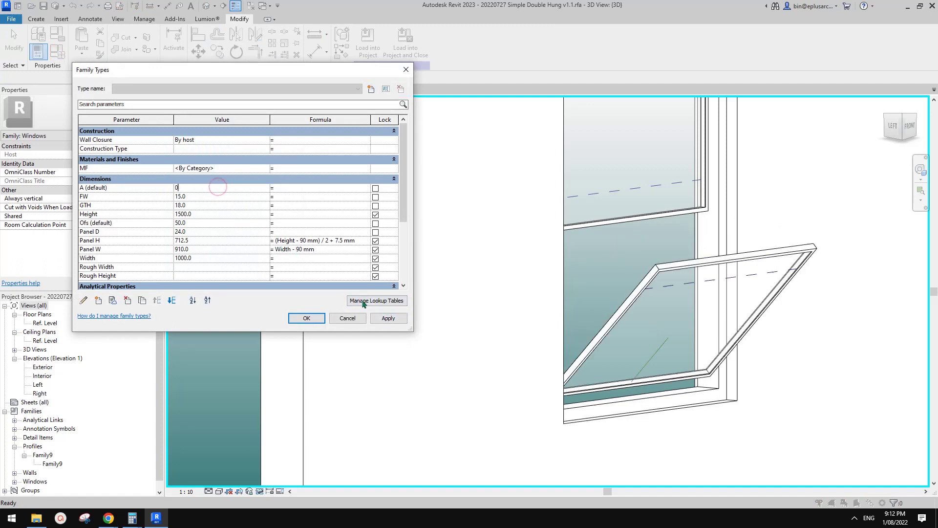
{"action": "left_click", "coordinate": [395, 322]}
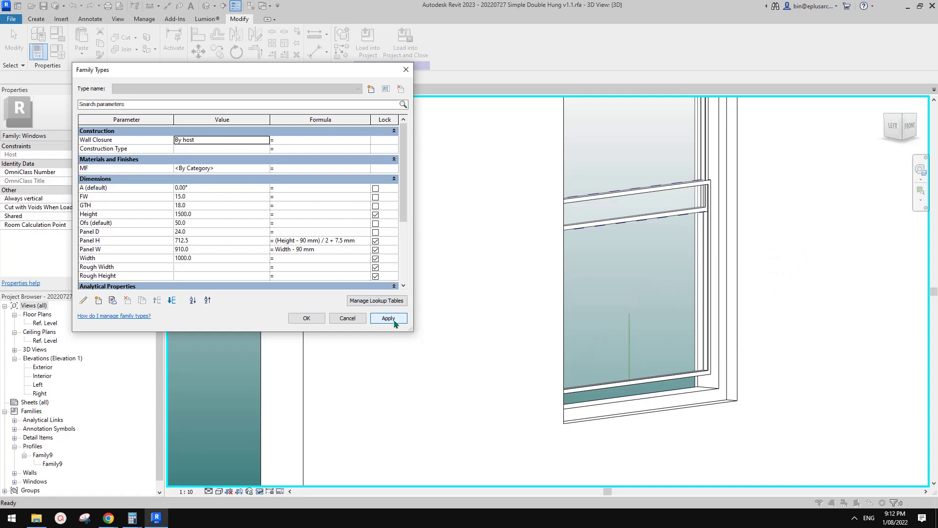
{"action": "left_click", "coordinate": [310, 317]}
Move the closed lower sash 12 mm in the Left view, from its lower-left corner to the reference line's lower endpoint.
{"action": "middle_click_drag", "start_coordinate": [786, 192], "coordinate": [749, 169], "text": "shift"}
{"action": "scroll", "coordinate": [749, 170], "scroll_direction": "up", "scroll_amount": 3}
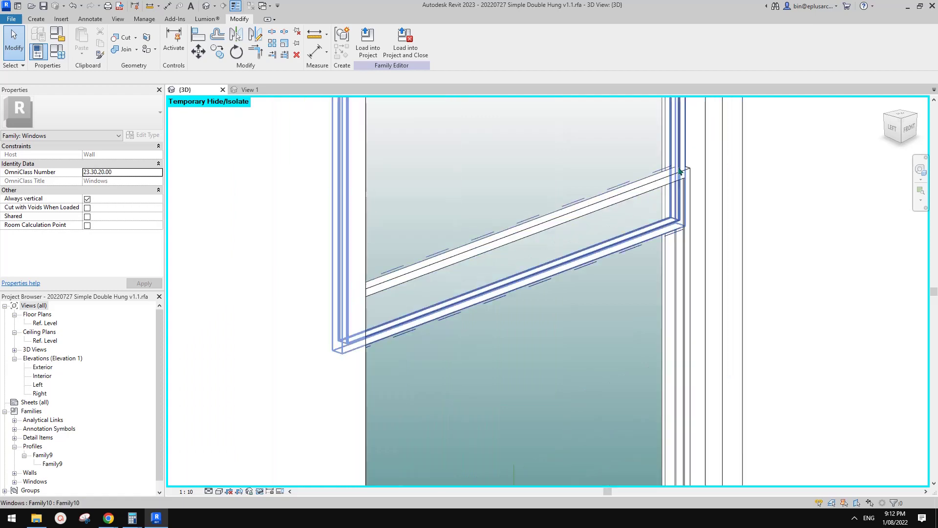
{"action": "scroll", "coordinate": [676, 172], "scroll_direction": "down", "scroll_amount": 5}
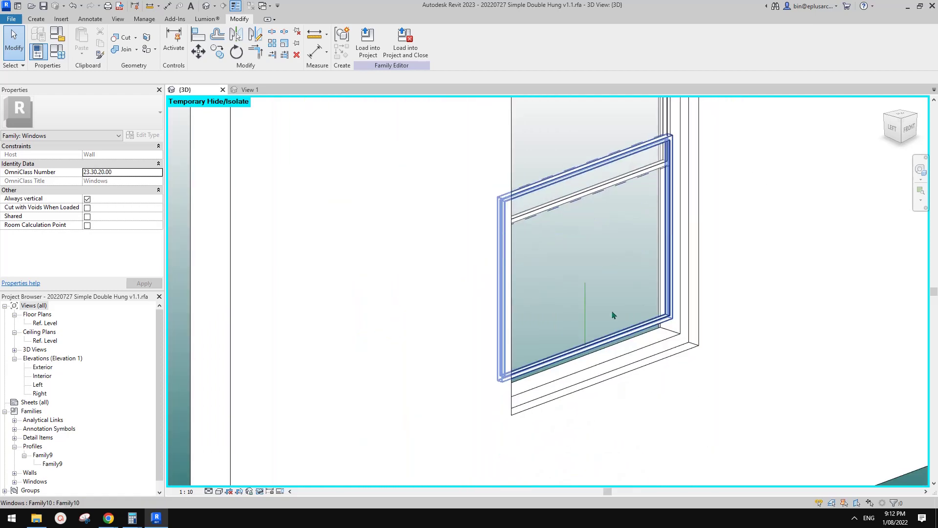
{"action": "left_click", "coordinate": [892, 128]}
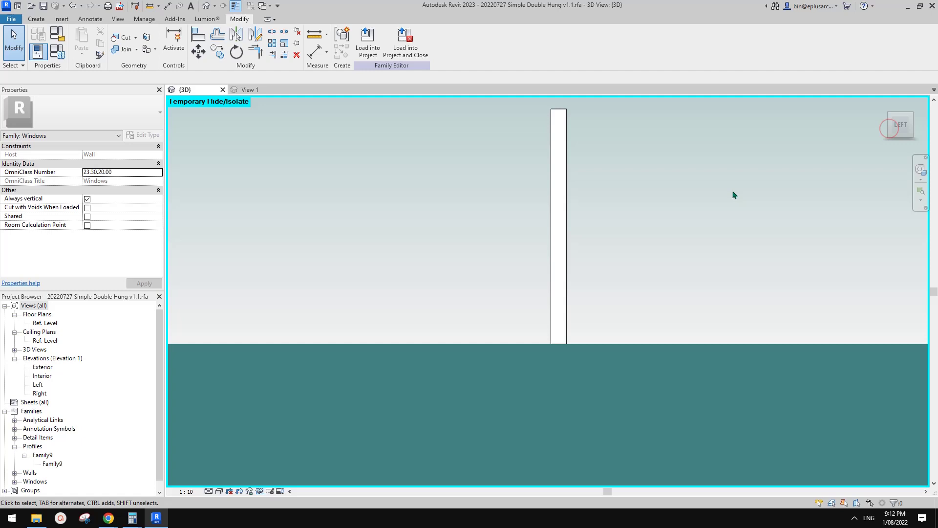
{"action": "scroll", "coordinate": [553, 335], "scroll_direction": "up", "scroll_amount": 5}
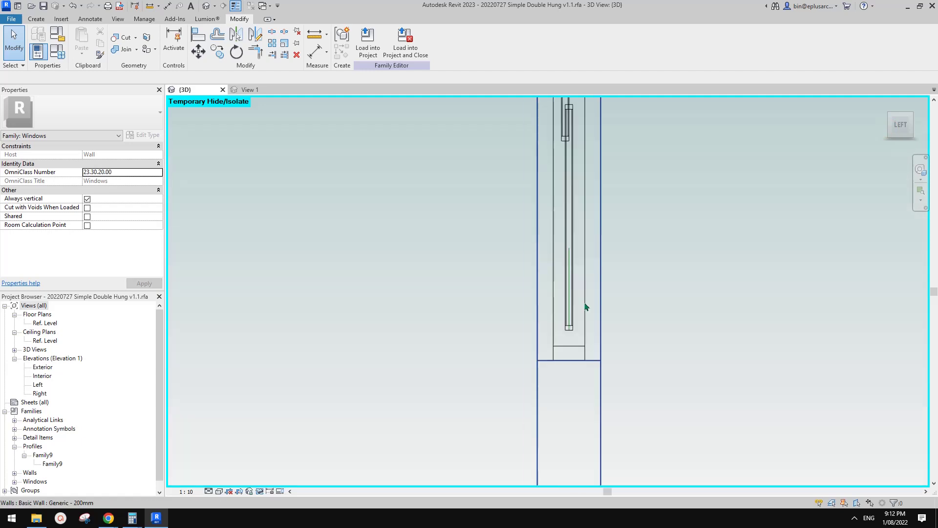
{"action": "scroll", "coordinate": [577, 332], "scroll_direction": "up", "scroll_amount": 2}
{"action": "left_click", "coordinate": [562, 325]}
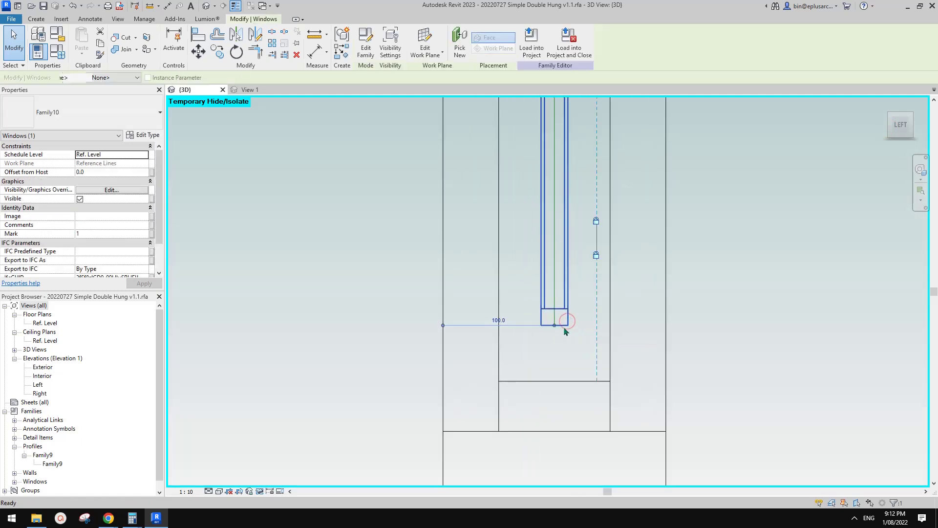
{"action": "scroll", "coordinate": [549, 327], "scroll_direction": "up", "scroll_amount": 2}
{"action": "left_click", "coordinate": [536, 324]}
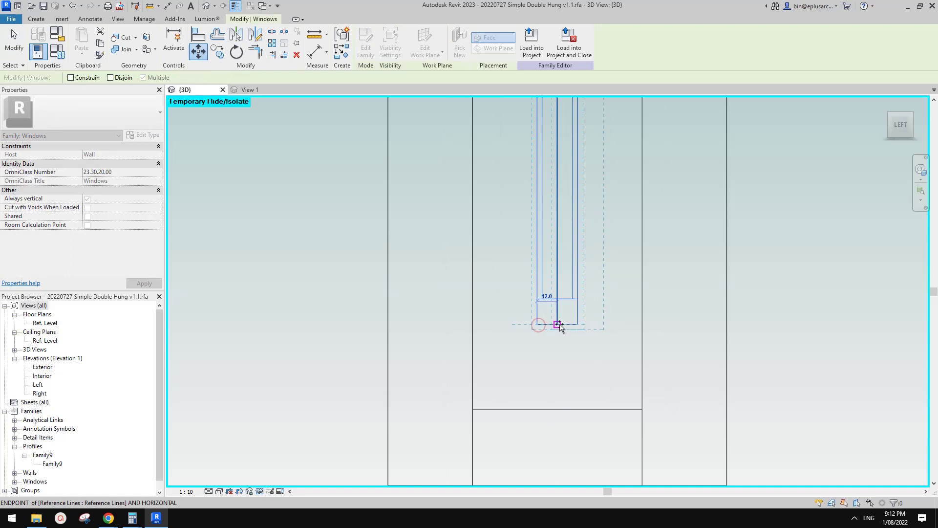
{"action": "left_click", "coordinate": [558, 324]}
{"action": "scroll", "coordinate": [588, 329], "scroll_direction": "down", "scroll_amount": 2}
{"action": "left_click", "coordinate": [543, 201]}
Return the 3D view to hidden line display and check how the closed lower sash meets the upper sash.
{"action": "scroll", "coordinate": [551, 239], "scroll_direction": "down", "scroll_amount": 2}
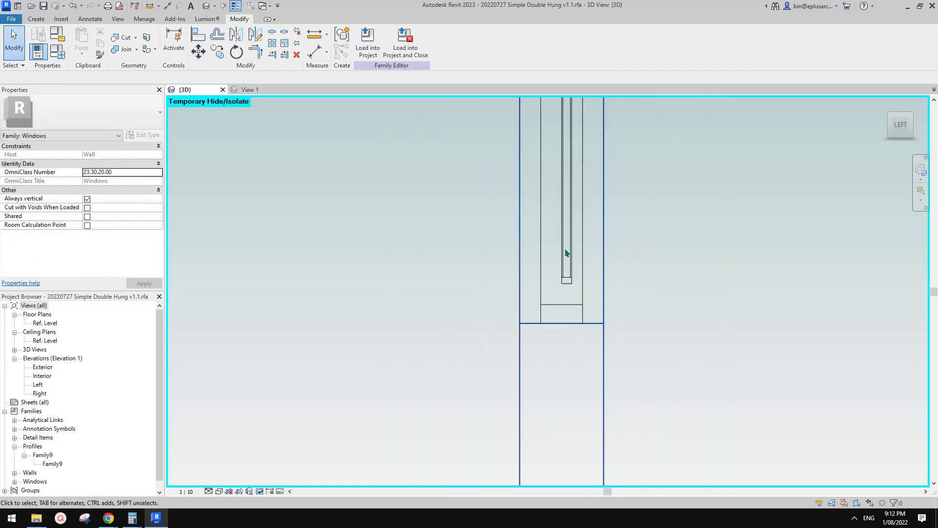
{"action": "middle_click_drag", "start_coordinate": [565, 253], "coordinate": [518, 283], "text": "shift"}
{"action": "scroll", "coordinate": [517, 283], "scroll_direction": "down", "scroll_amount": 1}
{"action": "key", "text": "h"}
{"action": "key", "text": "l"}
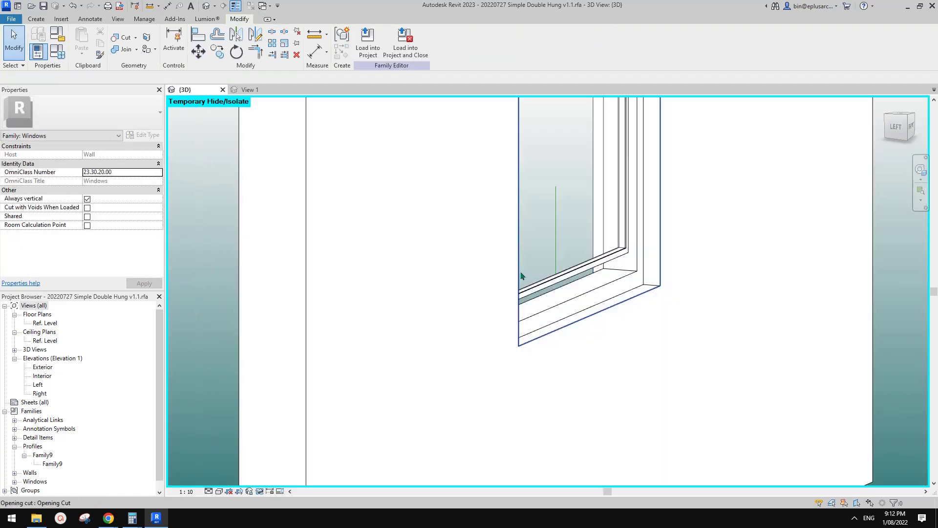
{"action": "scroll", "coordinate": [521, 277], "scroll_direction": "down", "scroll_amount": 3}
{"action": "middle_click_drag", "start_coordinate": [565, 237], "coordinate": [543, 288]}
{"action": "scroll", "coordinate": [542, 288], "scroll_direction": "up", "scroll_amount": 5}
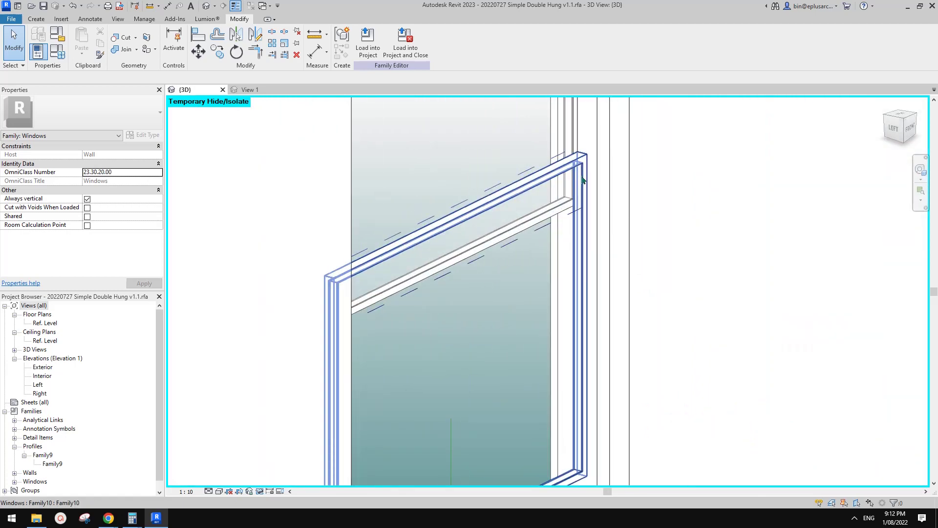
{"action": "scroll", "coordinate": [675, 178], "scroll_direction": "down", "scroll_amount": 4}
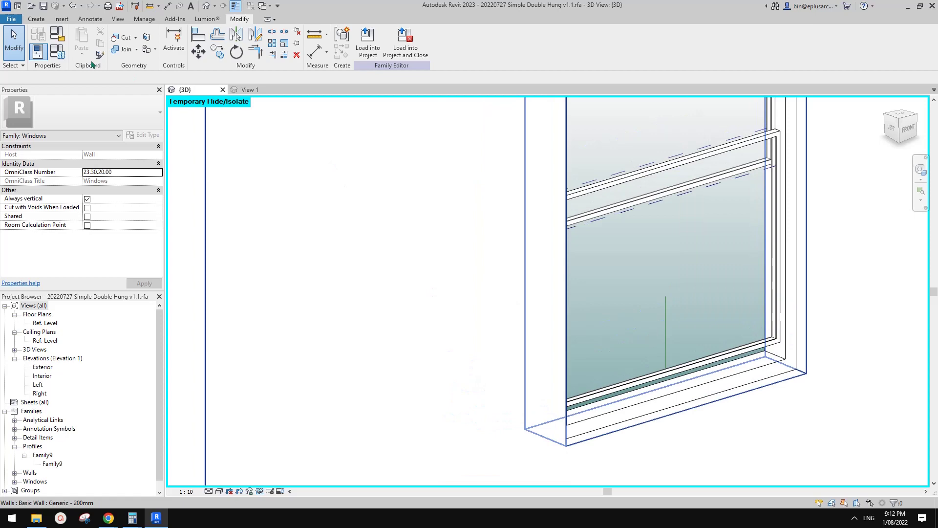
Flex the lower sash's tilt by setting angle parameter A to 20° and finally to 45°.
{"action": "left_click", "coordinate": [57, 50]}
{"action": "left_click", "coordinate": [202, 189]}
{"action": "type", "text": "20"}
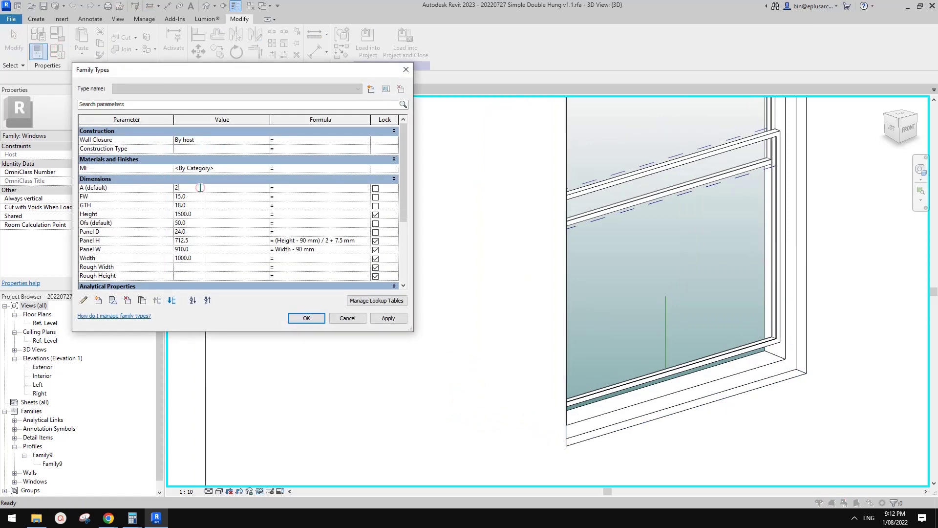
{"action": "left_click", "coordinate": [387, 318]}
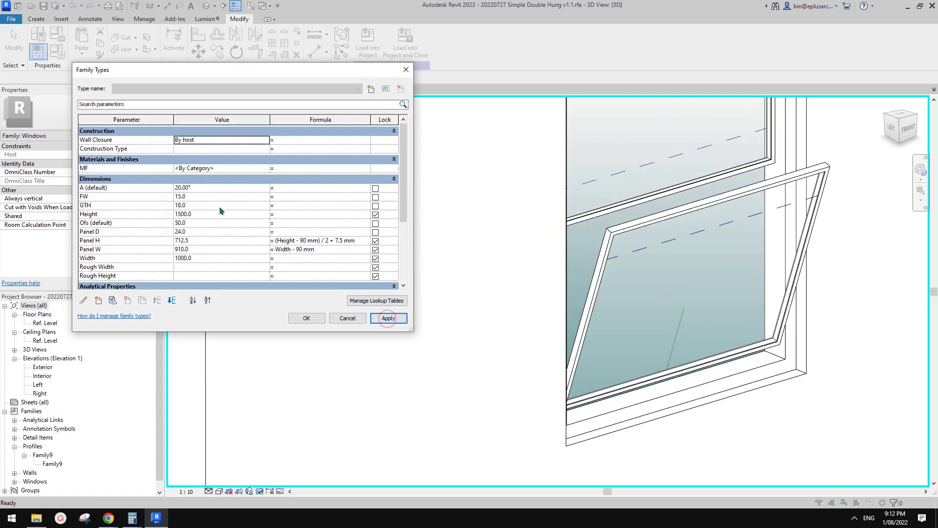
{"action": "left_click", "coordinate": [206, 188]}
{"action": "type", "text": "45"}
{"action": "left_click", "coordinate": [385, 318]}
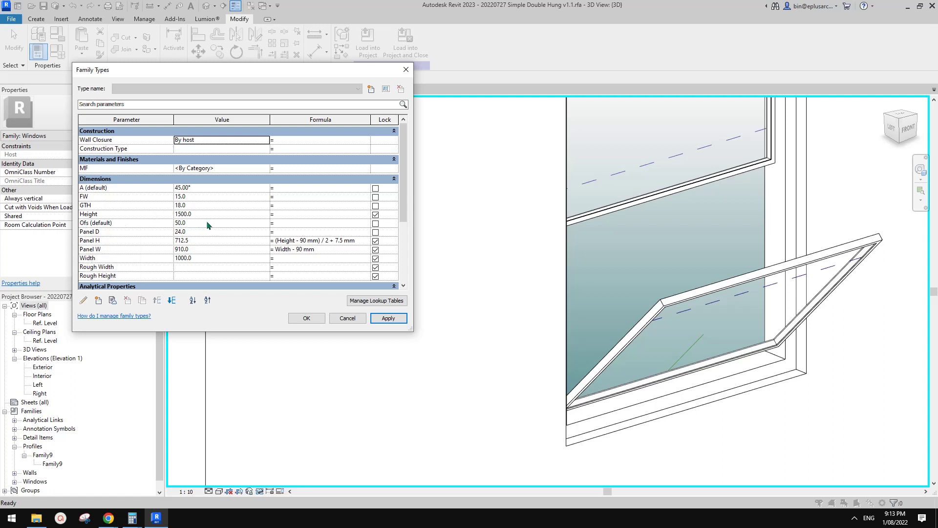
Flex the offset parameter Ofs with the sash tilted, applying 0 and finally 100 mm.
{"action": "left_click", "coordinate": [192, 224]}
{"action": "type", "text": "0"}
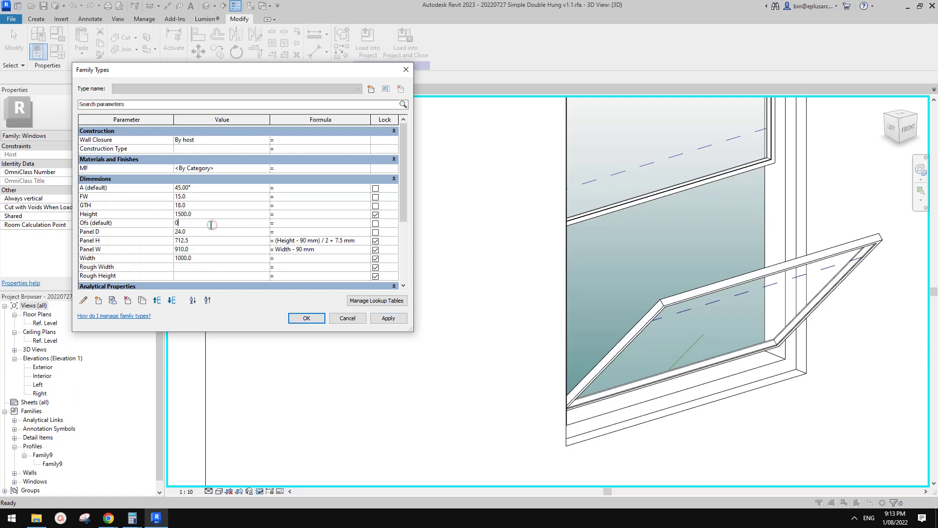
{"action": "left_click", "coordinate": [394, 320]}
{"action": "left_click", "coordinate": [391, 318]}
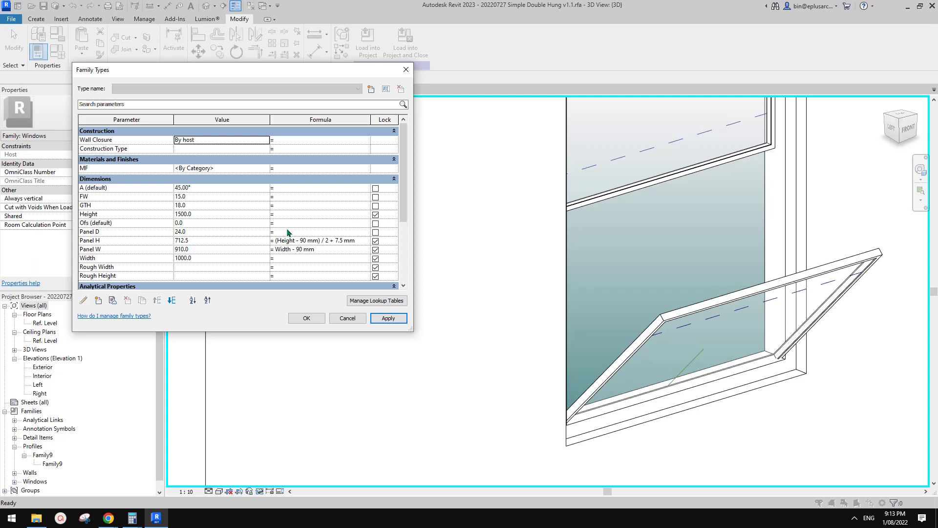
{"action": "left_click", "coordinate": [198, 223]}
{"action": "type", "text": "1"}
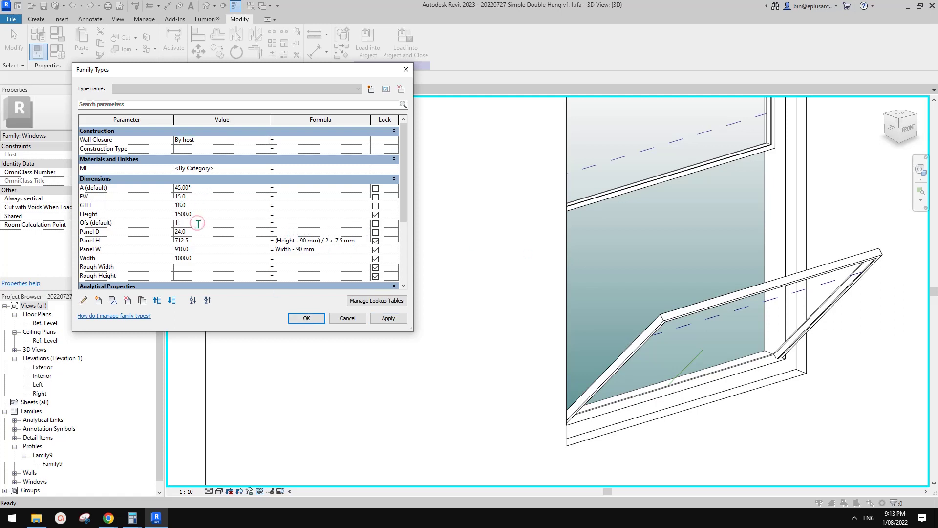
{"action": "type", "text": "00"}
{"action": "left_click", "coordinate": [222, 215]}
{"action": "left_click", "coordinate": [388, 318]}
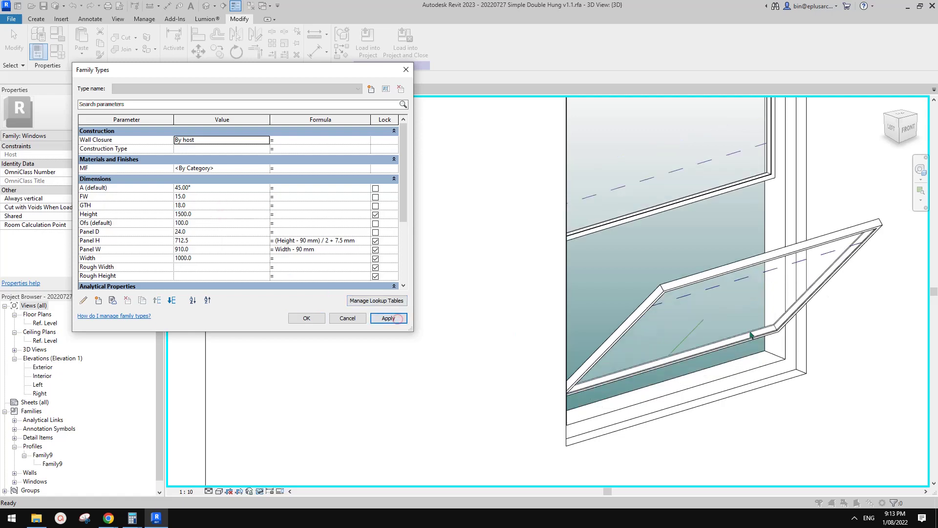
{"action": "left_click", "coordinate": [307, 318]}
Add a family parameter named Ofs2 as an instance Length parameter grouped under Dimensions.
{"action": "middle_click_drag", "start_coordinate": [308, 316], "coordinate": [645, 284], "text": "shift"}
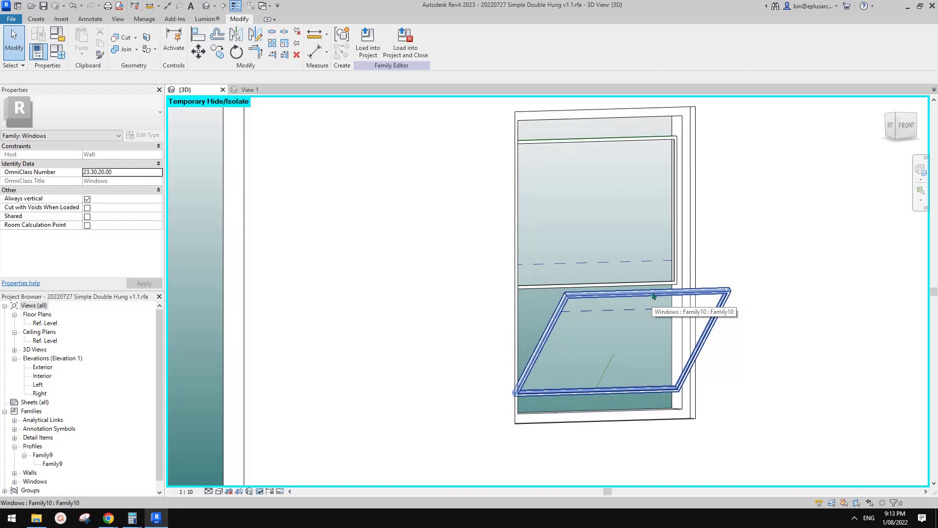
{"action": "middle_click_drag", "start_coordinate": [547, 241], "coordinate": [485, 242]}
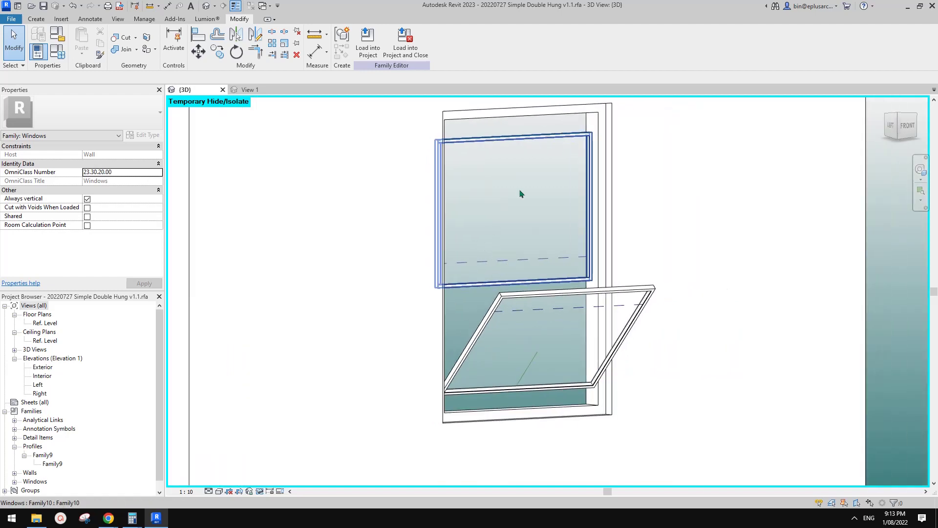
{"action": "left_click", "coordinate": [58, 52]}
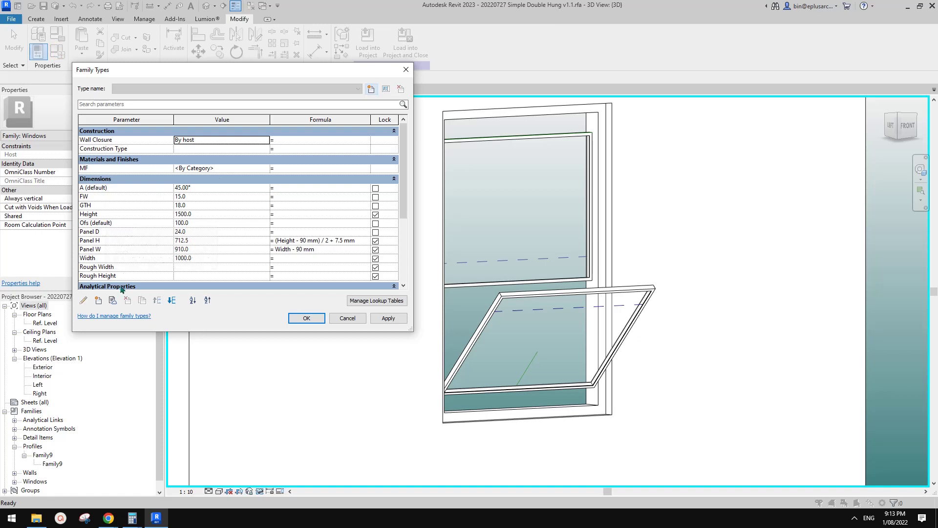
{"action": "left_click", "coordinate": [98, 300]}
{"action": "type", "text": "O"}
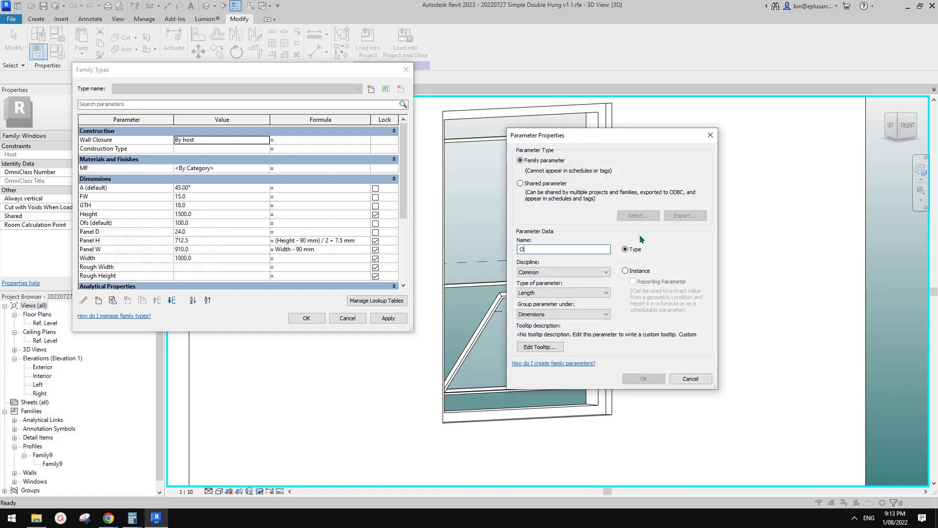
{"action": "type", "text": "Ffs2"}
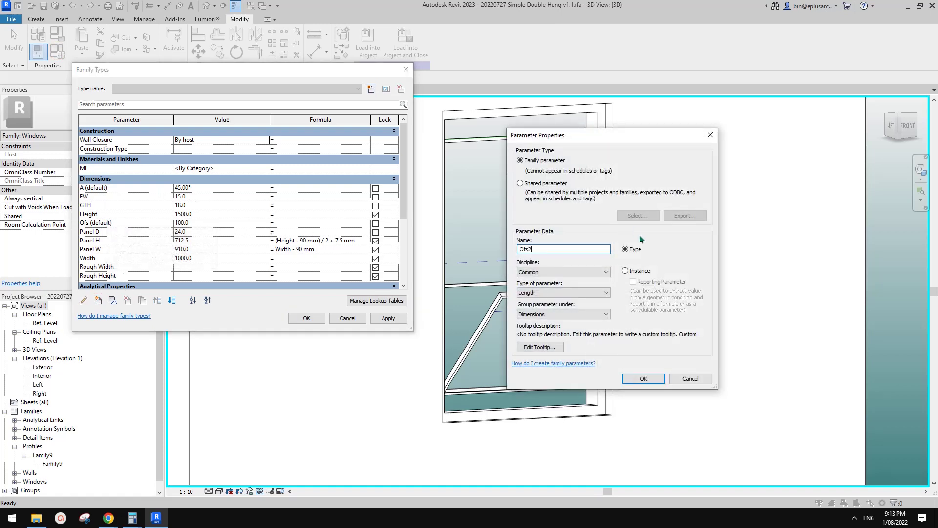
{"action": "left_click", "coordinate": [632, 273]}
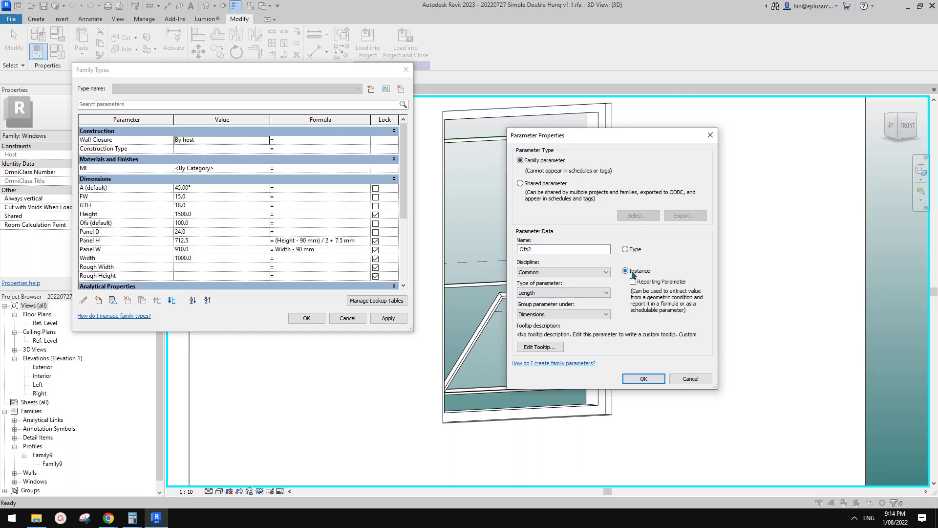
{"action": "left_click", "coordinate": [643, 378]}
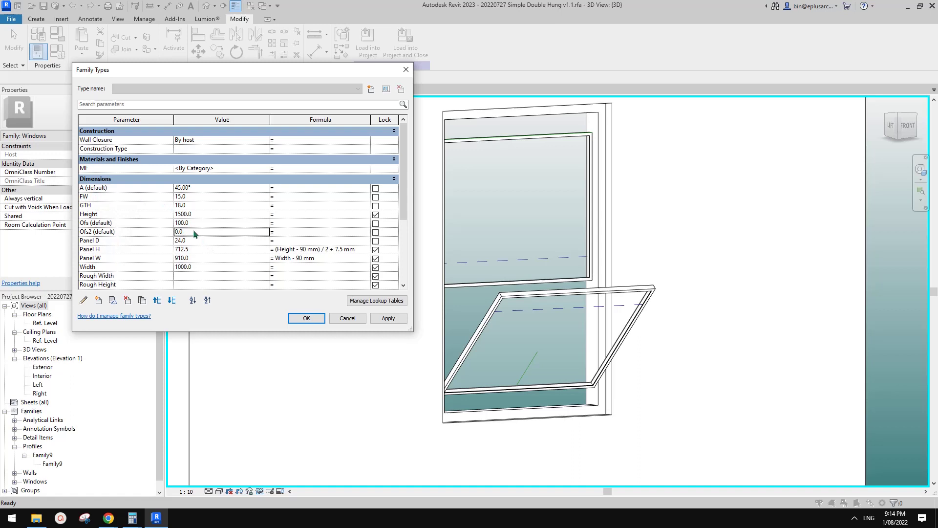
Give Ofs2 the formula if(not(A = 0°), 0 mm, Ofs) and accept the family types.
{"action": "left_click", "coordinate": [285, 232]}
{"action": "key", "text": "BackSpace"}
{"action": "left_click", "coordinate": [334, 241]}
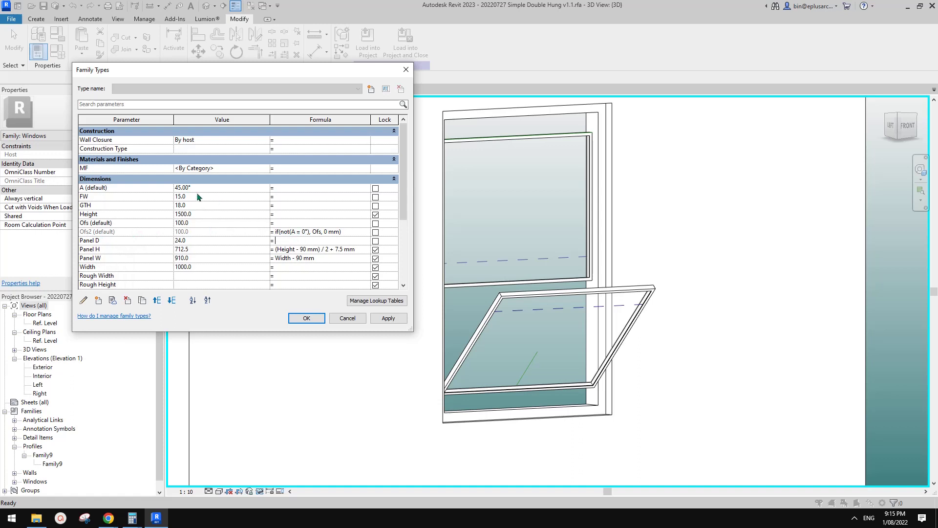
{"action": "double_click", "coordinate": [317, 232]}
{"action": "type", "text": "0"}
{"action": "left_click_drag", "start_coordinate": [333, 231], "coordinate": [318, 231]}
{"action": "type", "text": "O"}
{"action": "left_click", "coordinate": [356, 240]}
{"action": "left_click", "coordinate": [307, 318]}
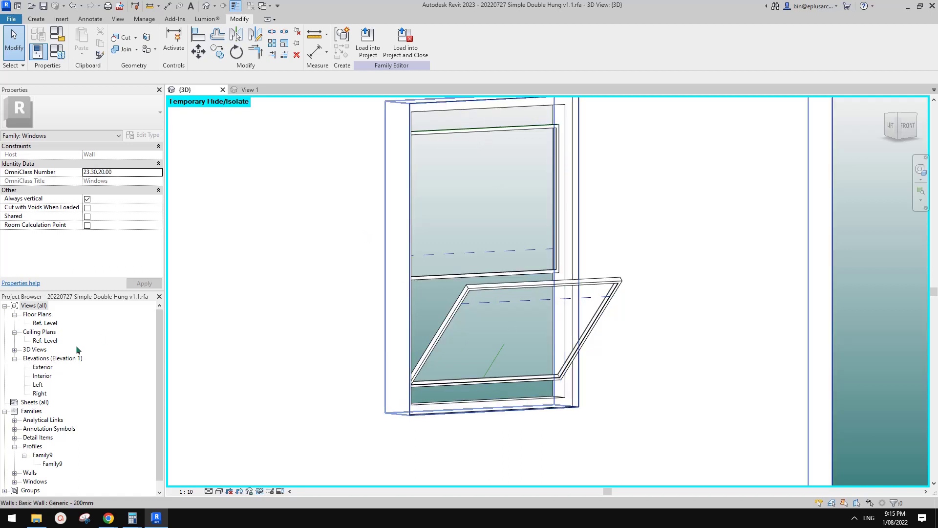
In the Exterior elevation, relabel both Ofs dimensions beside the upper and lower sashes with the Ofs2 parameter.
{"action": "double_click", "coordinate": [43, 367]}
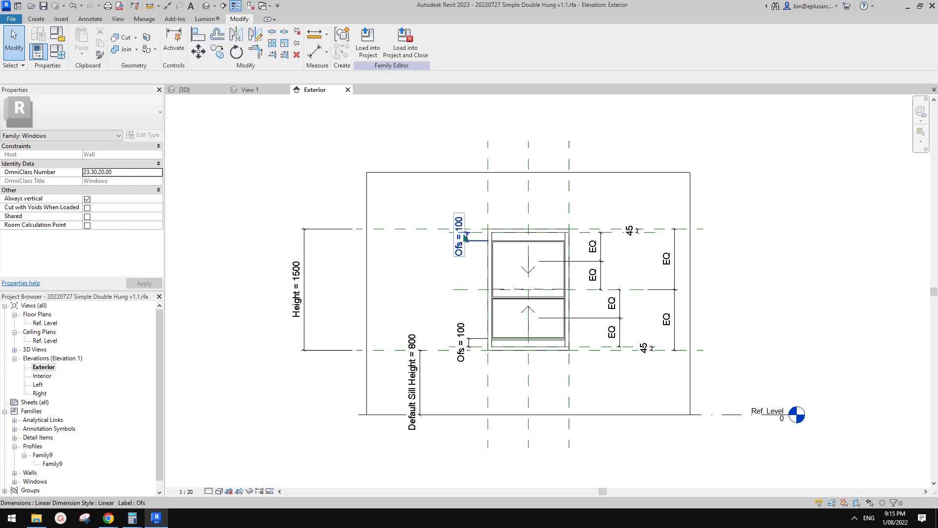
{"action": "left_click", "coordinate": [470, 338]}
{"action": "scroll", "coordinate": [470, 338], "scroll_direction": "up", "scroll_amount": 2}
{"action": "key", "text": "Escape"}
{"action": "left_click", "coordinate": [466, 340]}
{"action": "scroll", "coordinate": [470, 337], "scroll_direction": "up", "scroll_amount": 1}
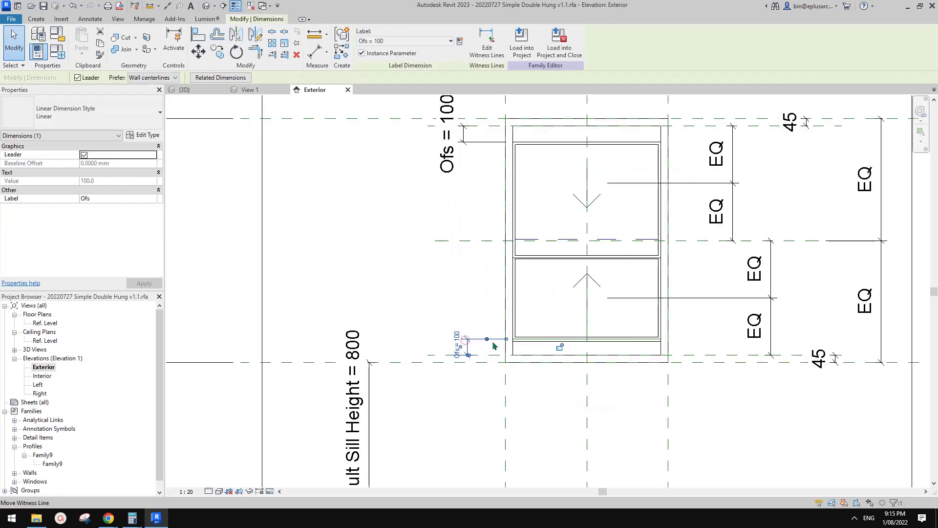
{"action": "middle_click_drag", "start_coordinate": [492, 342], "coordinate": [484, 344]}
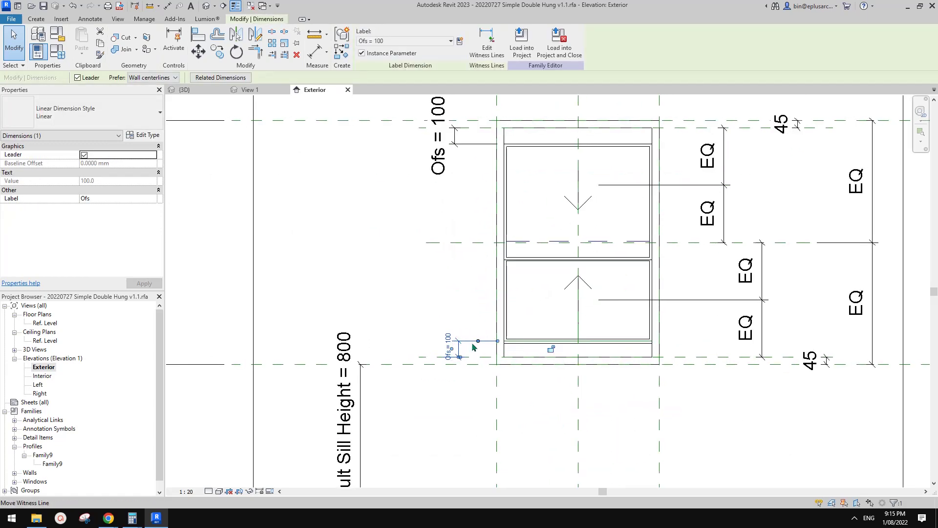
{"action": "key", "text": "Escape"}
{"action": "left_click", "coordinate": [461, 344]}
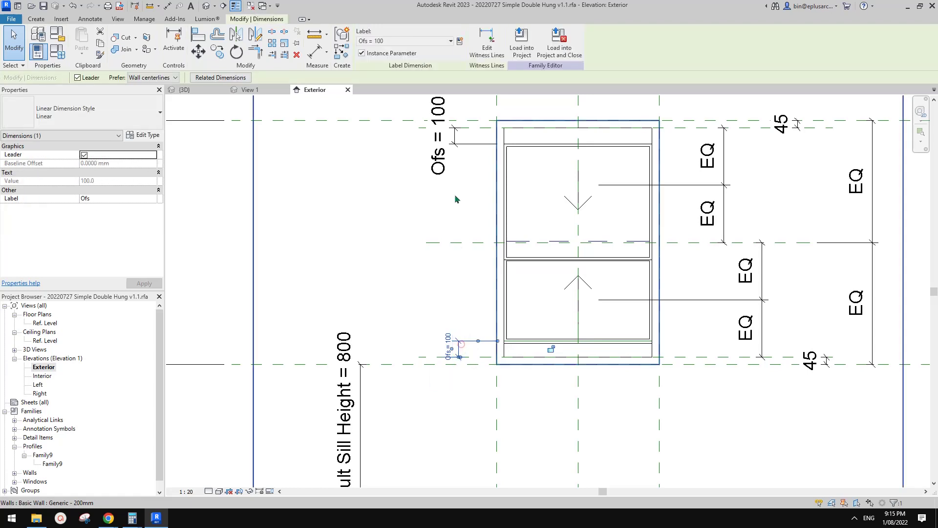
{"action": "left_click", "coordinate": [437, 157], "text": "ctrl"}
{"action": "scroll", "coordinate": [453, 194], "scroll_direction": "down", "scroll_amount": 2}
{"action": "scroll", "coordinate": [445, 198], "scroll_direction": "up", "scroll_amount": 1}
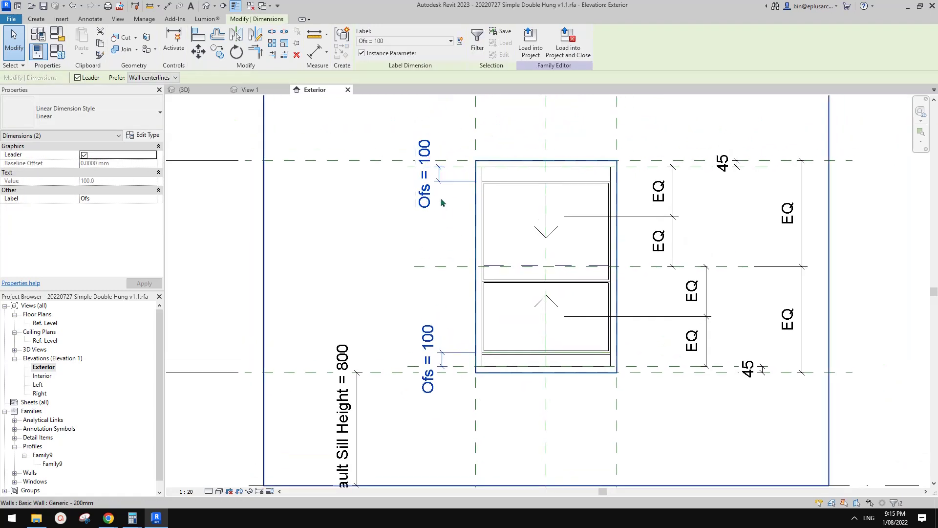
{"action": "left_click", "coordinate": [423, 40]}
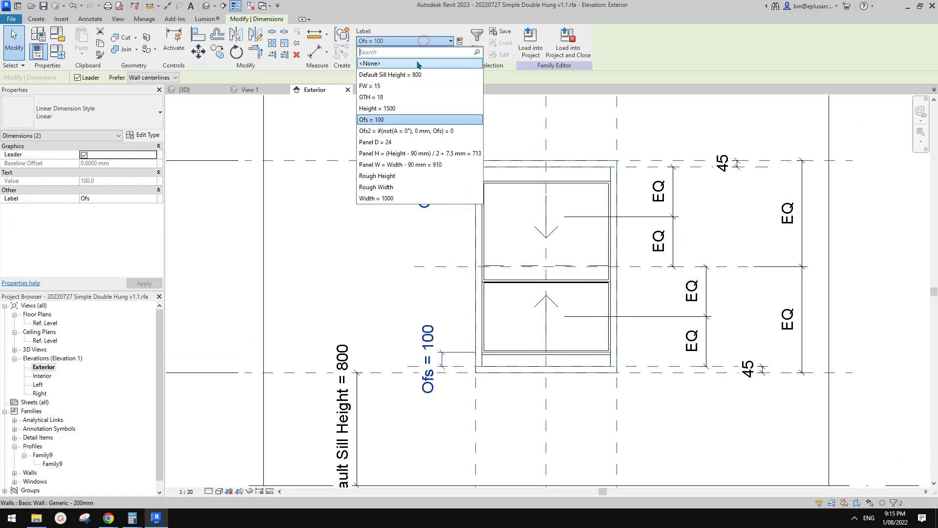
{"action": "left_click", "coordinate": [405, 131]}
{"action": "left_click", "coordinate": [375, 179]}
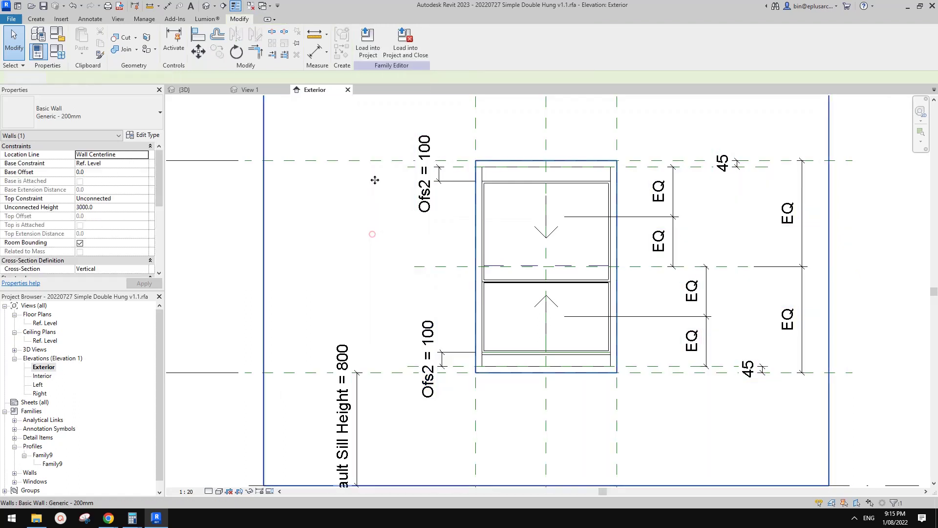
Return to the 3D view and apply the family parameters to update the sash positions with A at 45°.
{"action": "left_click", "coordinate": [206, 5]}
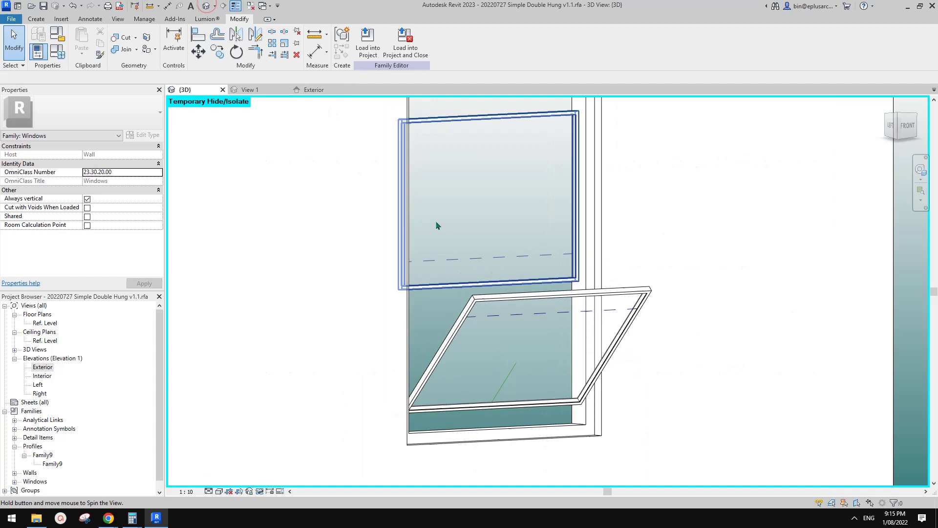
{"action": "middle_click_drag", "start_coordinate": [436, 225], "coordinate": [391, 211], "text": "shift"}
{"action": "left_click", "coordinate": [57, 51]}
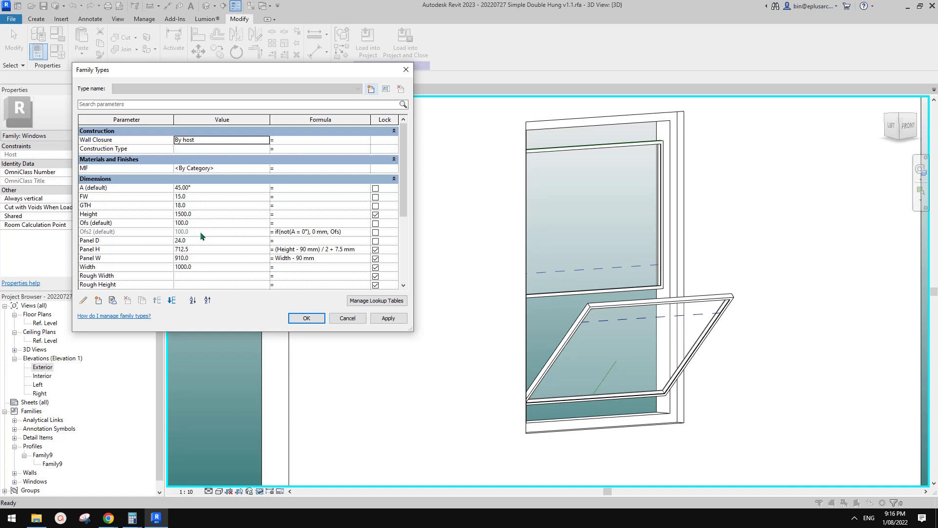
{"action": "left_click", "coordinate": [388, 318]}
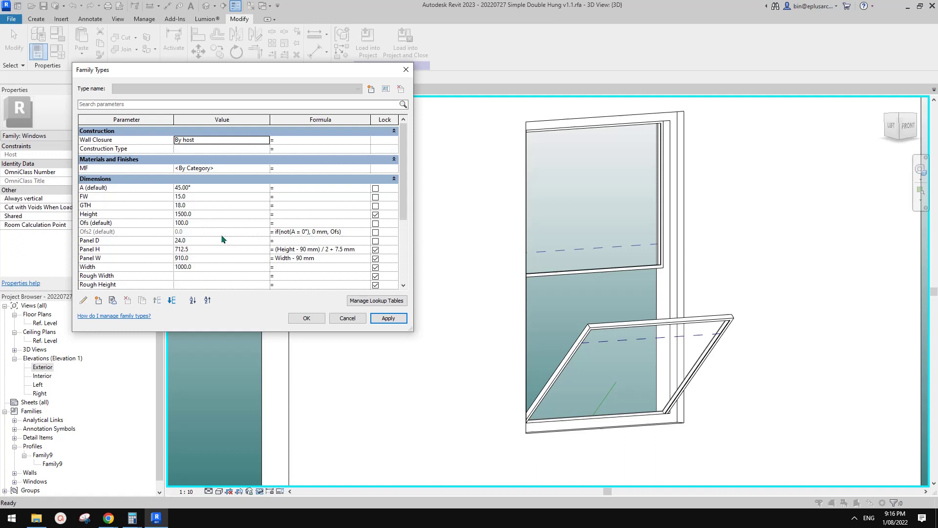
Flex the window closed by setting angle parameter A to 0° and applying it.
{"action": "left_click", "coordinate": [214, 223]}
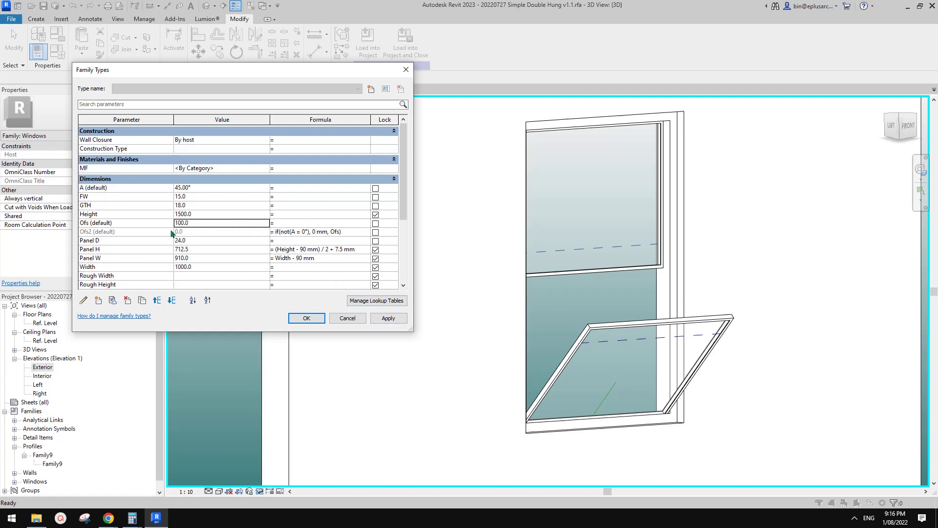
{"action": "left_click", "coordinate": [208, 189]}
{"action": "type", "text": "0"}
{"action": "left_click", "coordinate": [384, 316]}
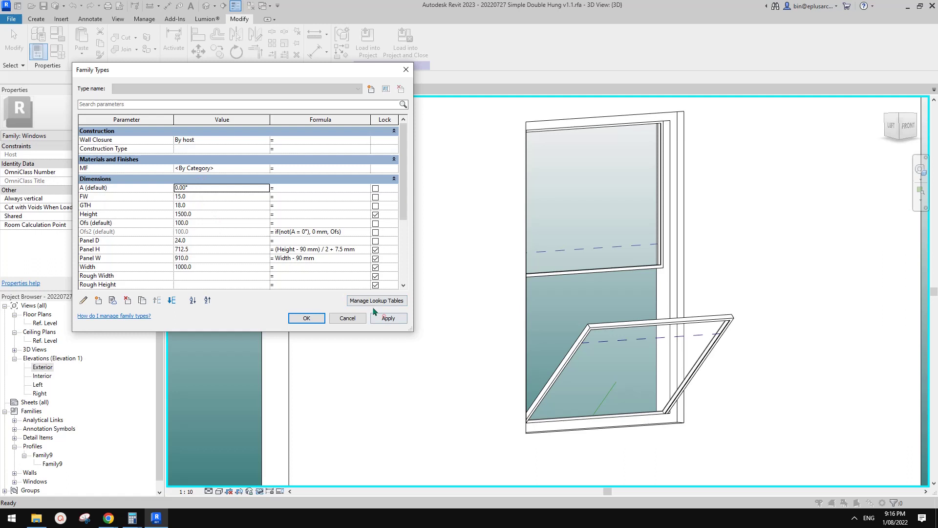
{"action": "left_click", "coordinate": [375, 312]}
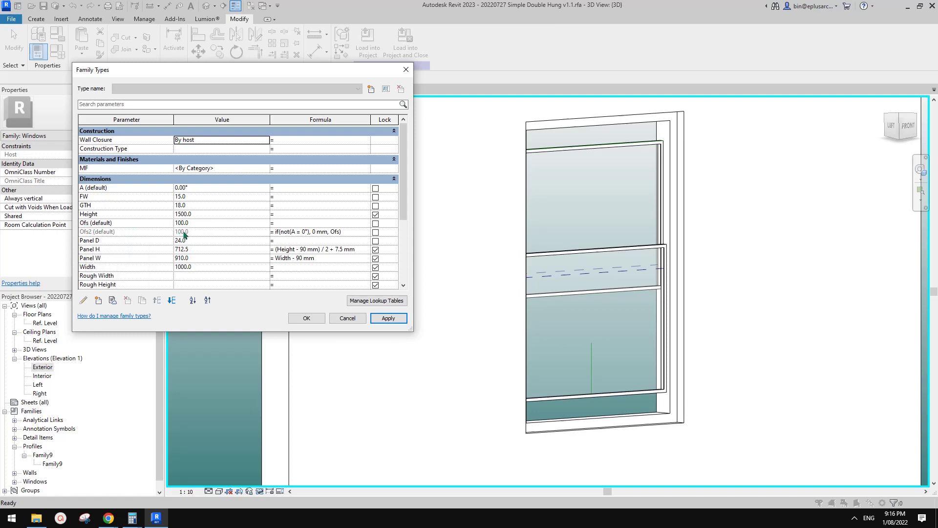
Rename the family parameter Ofs to Ofs1.
{"action": "left_click", "coordinate": [88, 224]}
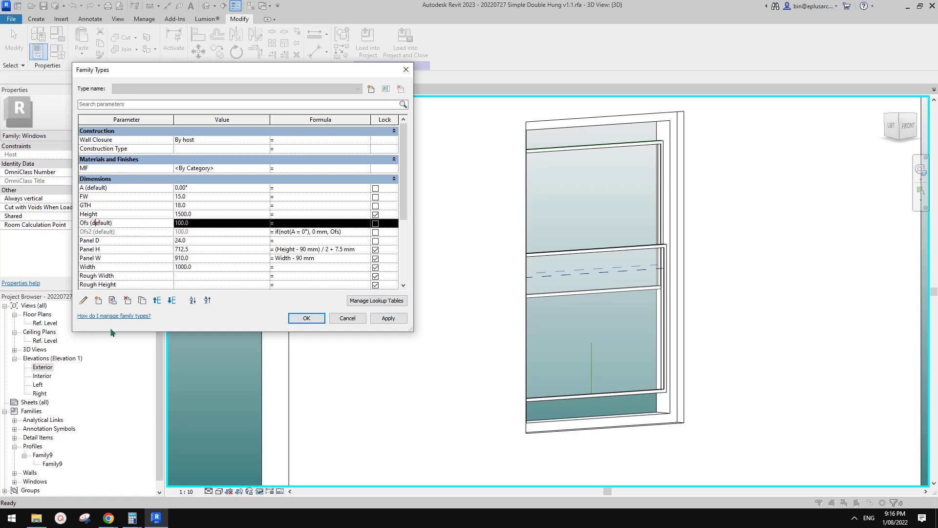
{"action": "left_click", "coordinate": [83, 300]}
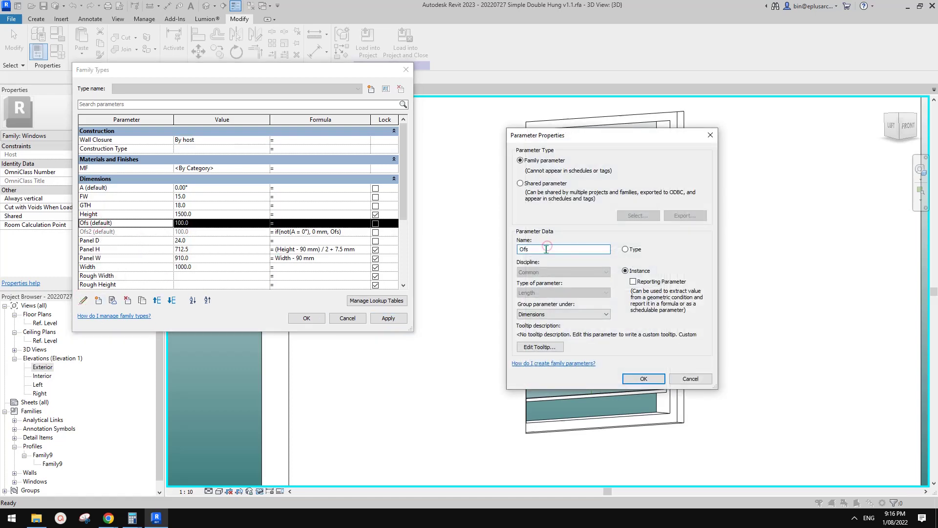
{"action": "type", "text": "1"}
{"action": "left_click", "coordinate": [642, 378]}
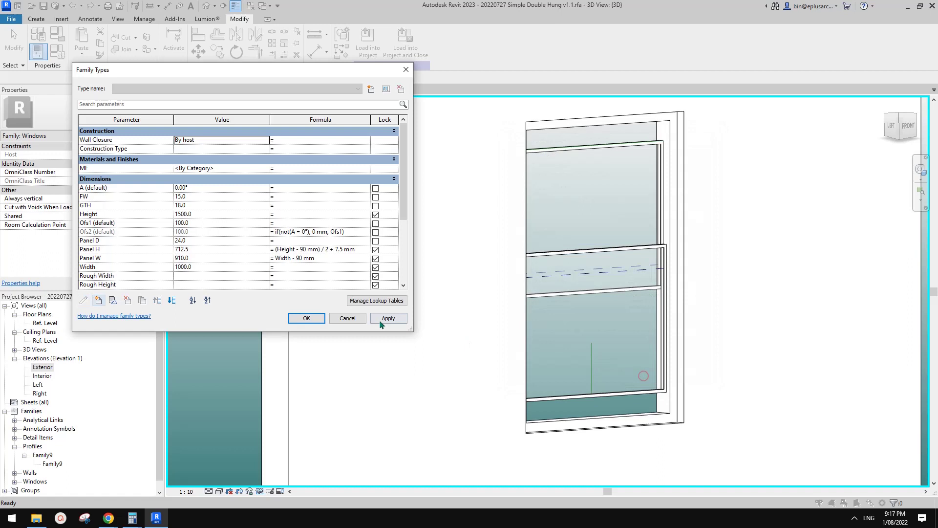
Set angle parameter A to 30°, apply it and accept the family types.
{"action": "left_click", "coordinate": [199, 187]}
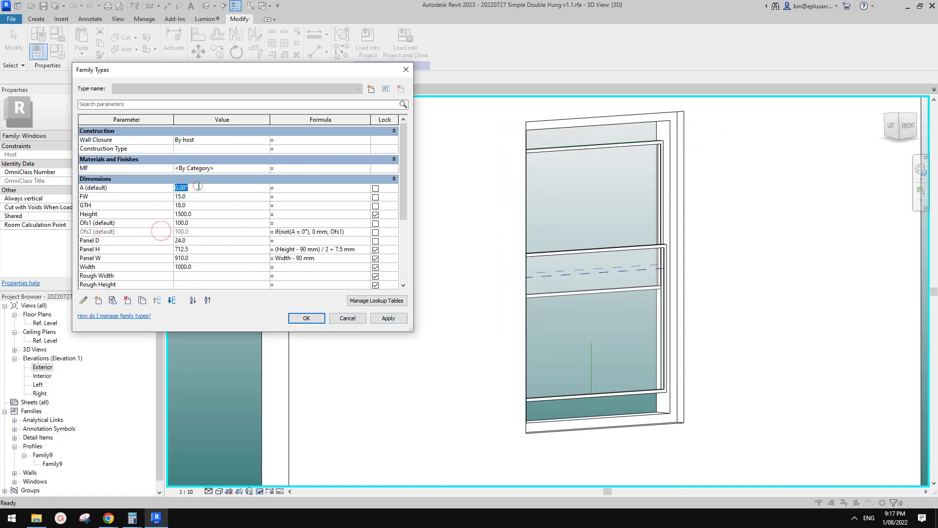
{"action": "type", "text": "30"}
{"action": "left_click", "coordinate": [387, 318]}
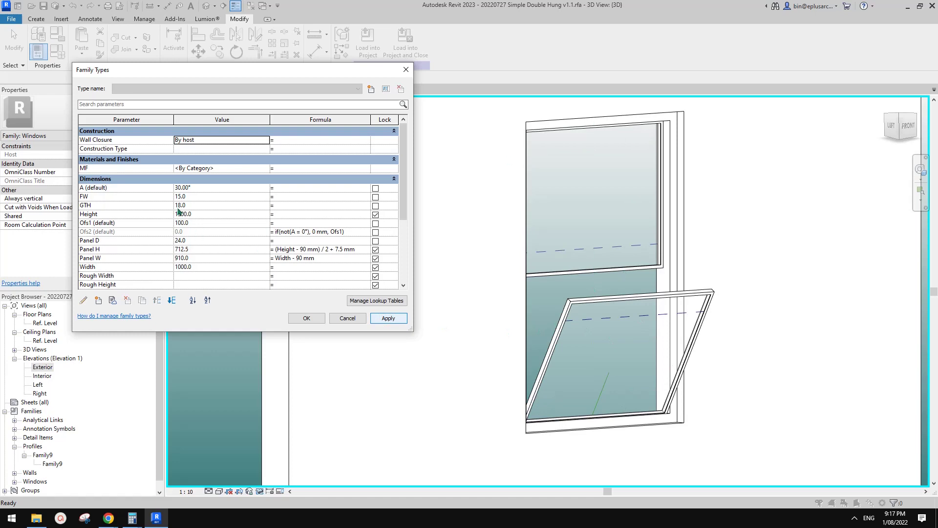
{"action": "left_click", "coordinate": [306, 318]}
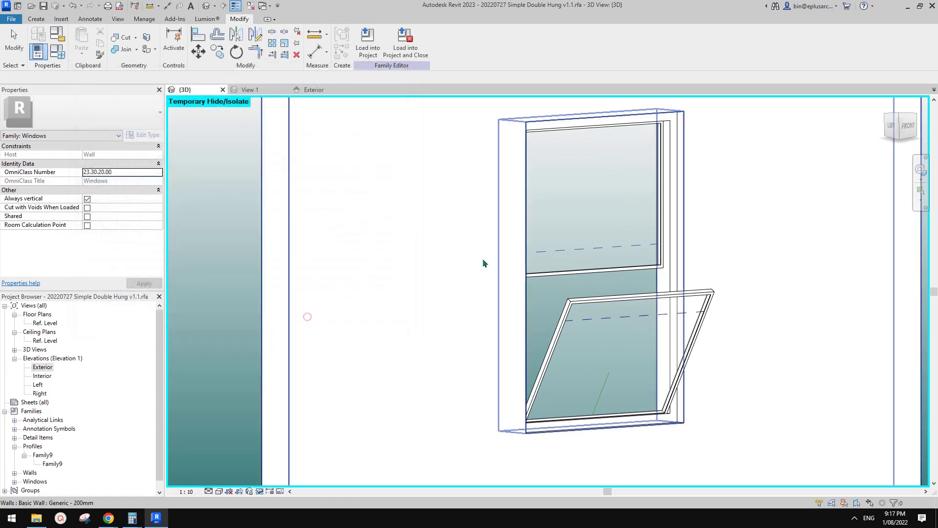
Reset the temporary hide/isolate in the 3D view so all family elements are displayed.
{"action": "scroll", "coordinate": [548, 272], "scroll_direction": "down", "scroll_amount": 2}
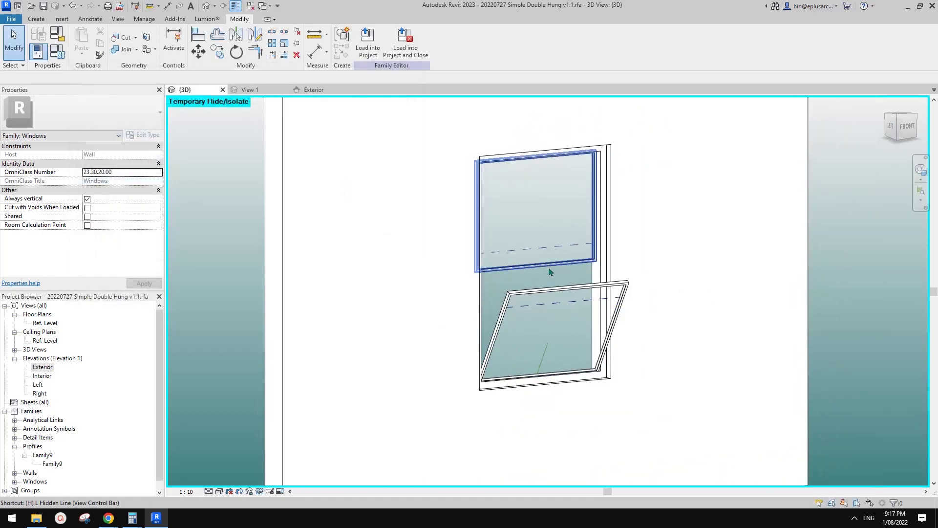
{"action": "key", "text": "h"}
{"action": "key", "text": "r"}
{"action": "left_click", "coordinate": [371, 47]}
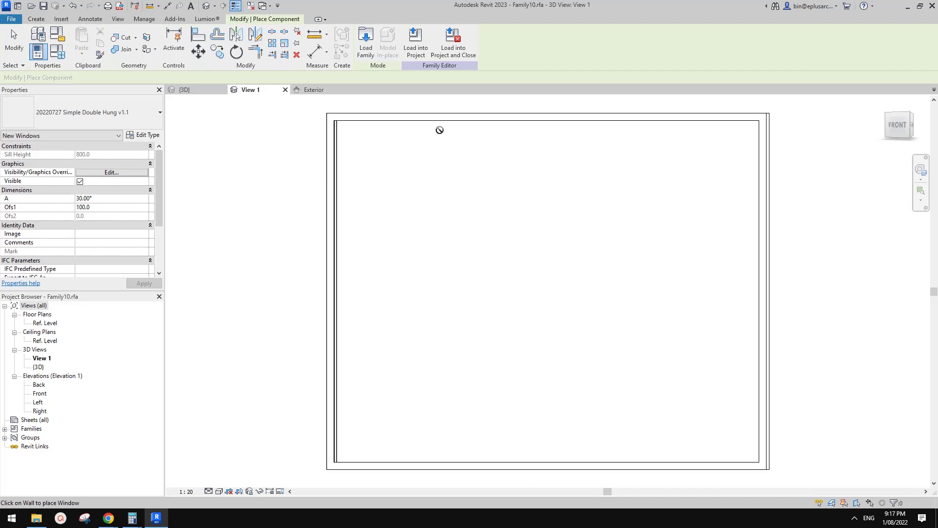
{"action": "key", "text": "Escape"}
{"action": "left_click", "coordinate": [208, 90]}
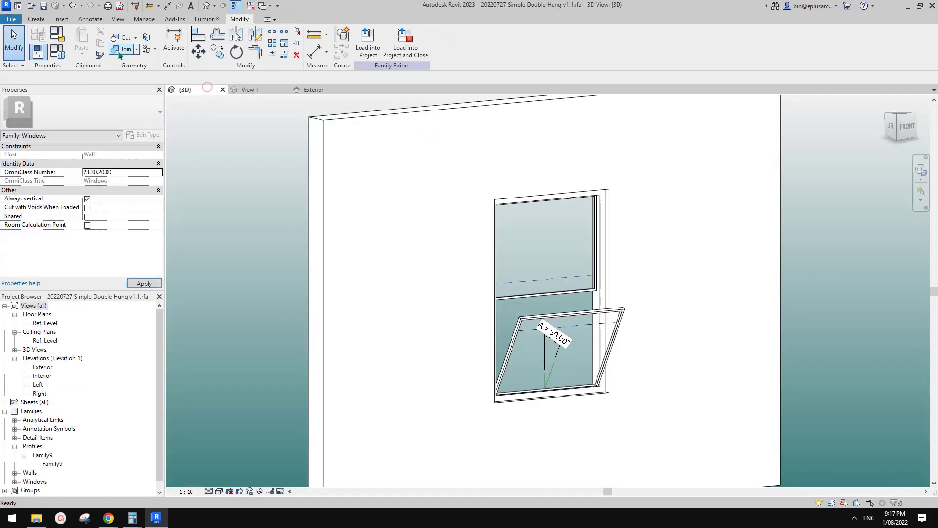
Create a new project from the Architectural Template.
{"action": "left_click", "coordinate": [12, 19]}
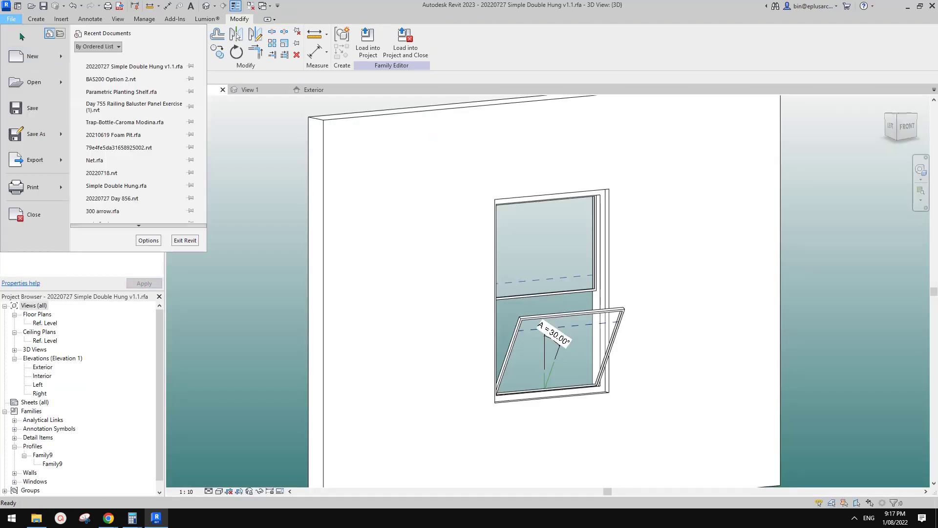
{"action": "mouse_move", "coordinate": [64, 60]}
{"action": "left_click", "coordinate": [122, 86]}
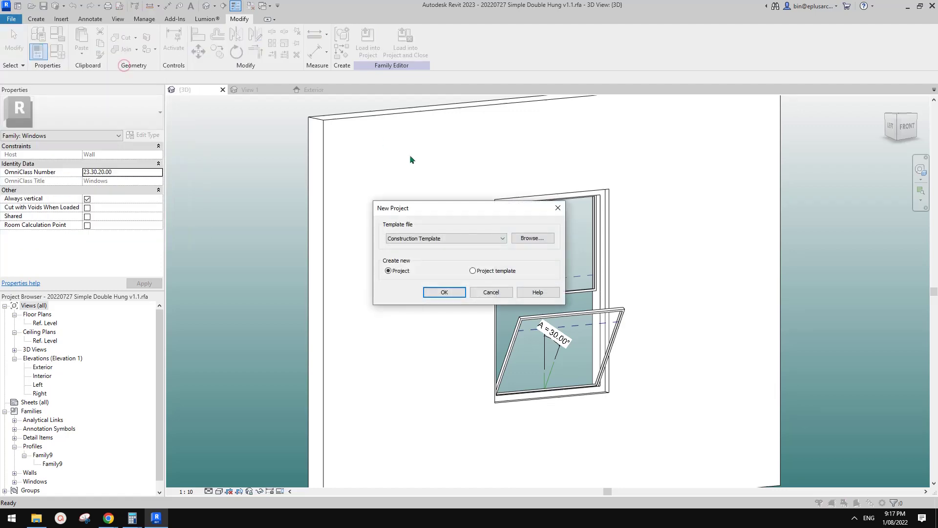
{"action": "left_click", "coordinate": [473, 238]}
{"action": "left_click", "coordinate": [410, 254]}
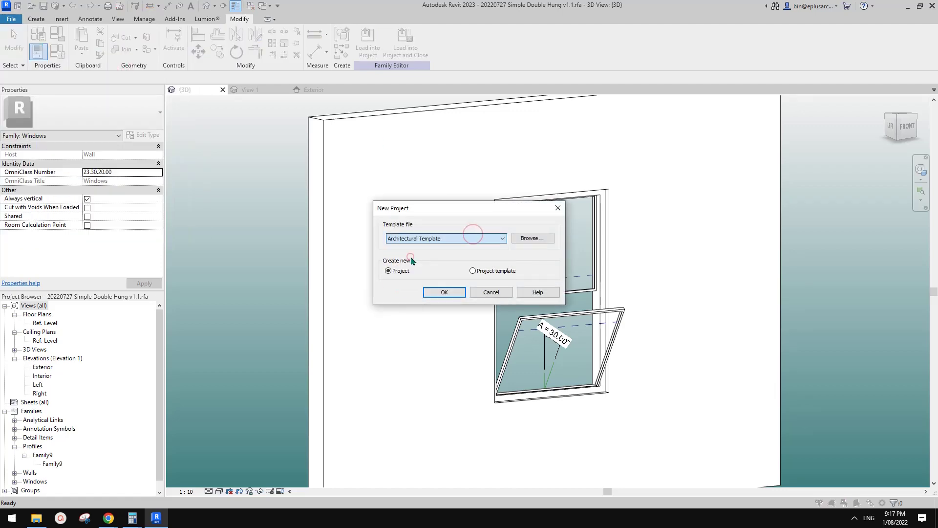
{"action": "left_click", "coordinate": [446, 292]}
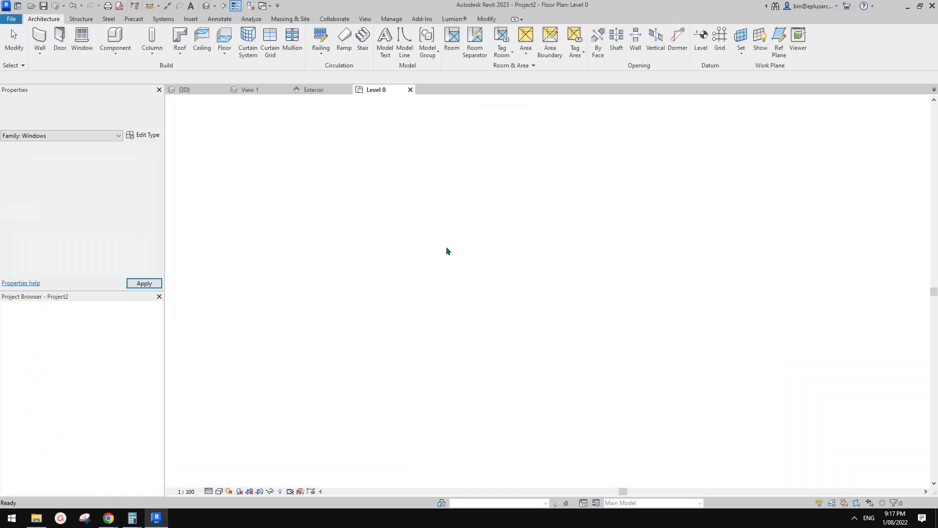
Draw a straight horizontal wall about 11 m long on the Level 0 floor plan, between the elevation markers.
{"action": "key", "text": "w"}
{"action": "key", "text": "a"}
{"action": "left_click", "coordinate": [620, 278]}
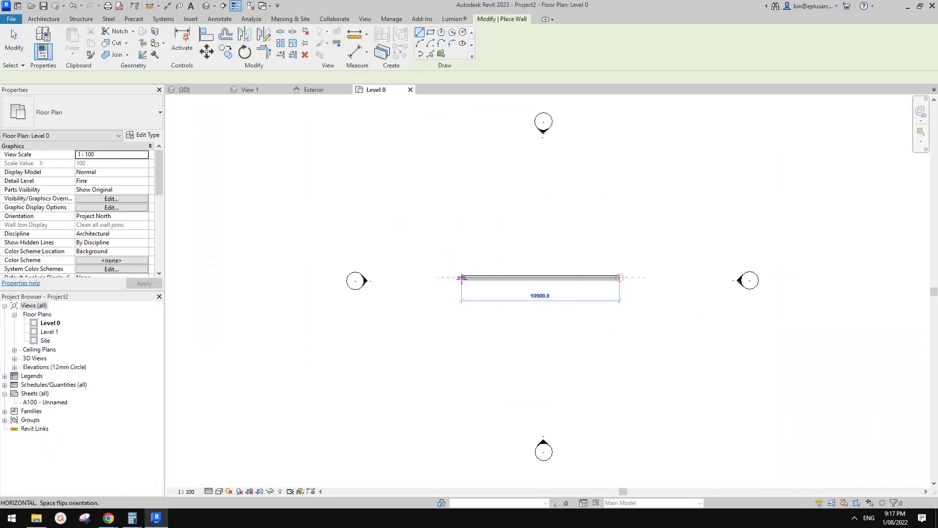
{"action": "left_click", "coordinate": [459, 278]}
{"action": "key", "text": "Escape"}
{"action": "key", "text": "Escape"}
{"action": "key", "text": "Escape"}
Return to the double-hung window family and load it into Project2 only, leaving Family10.rfa out.
{"action": "left_click", "coordinate": [252, 90]}
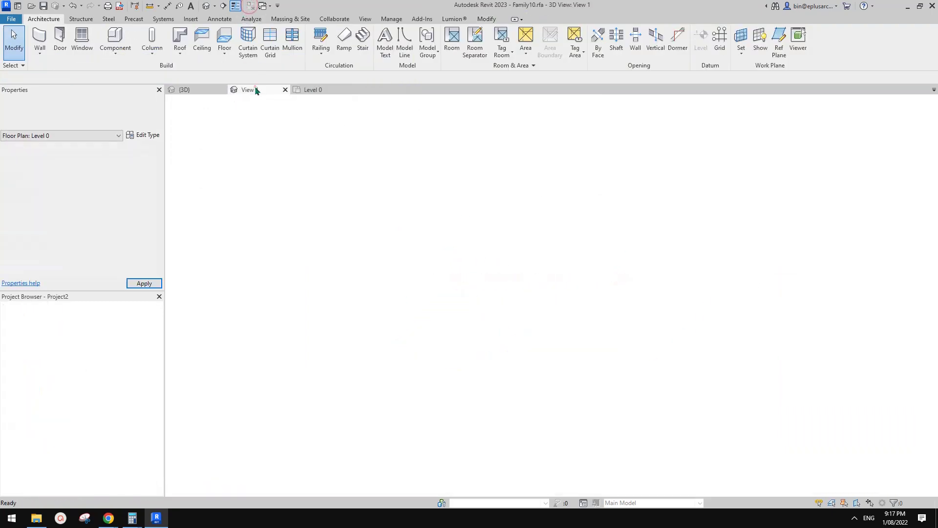
{"action": "left_click", "coordinate": [202, 90]}
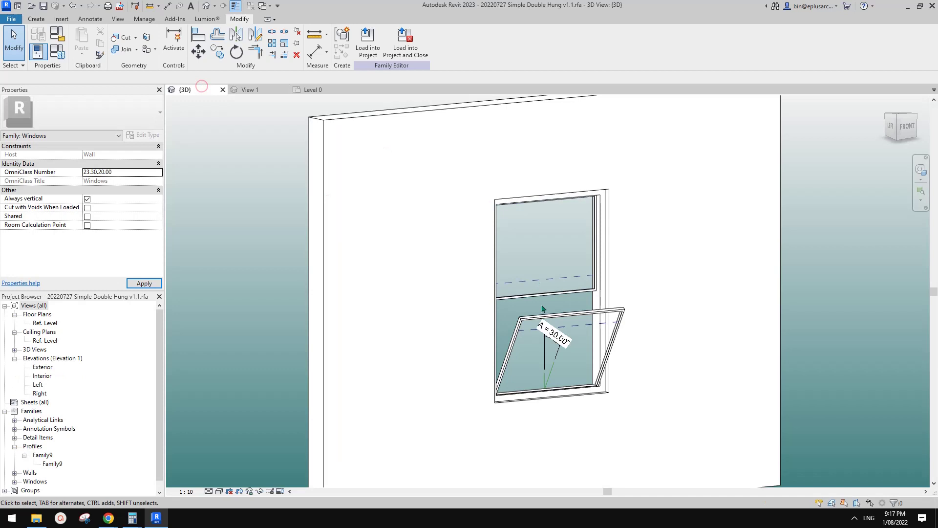
{"action": "left_click", "coordinate": [367, 41]}
{"action": "left_click_drag", "start_coordinate": [450, 205], "coordinate": [457, 215]}
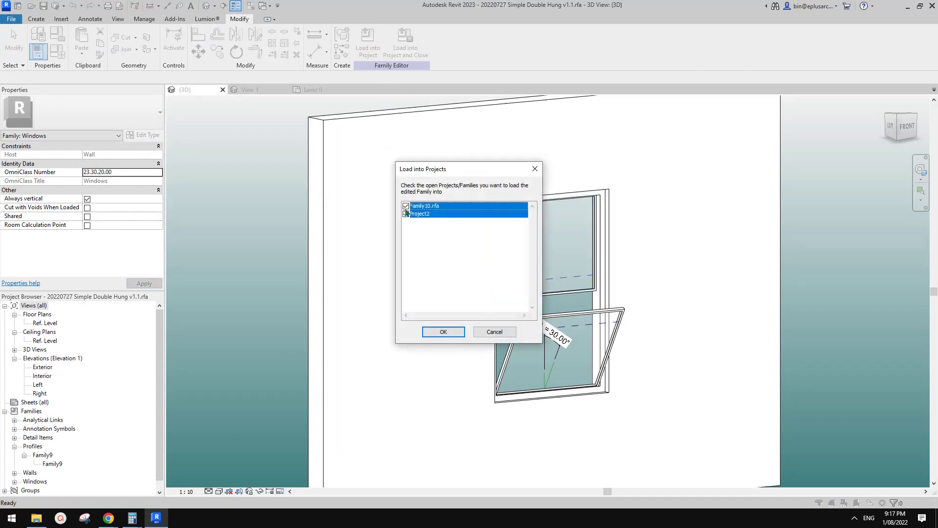
{"action": "left_click", "coordinate": [405, 207]}
{"action": "left_click", "coordinate": [406, 214]}
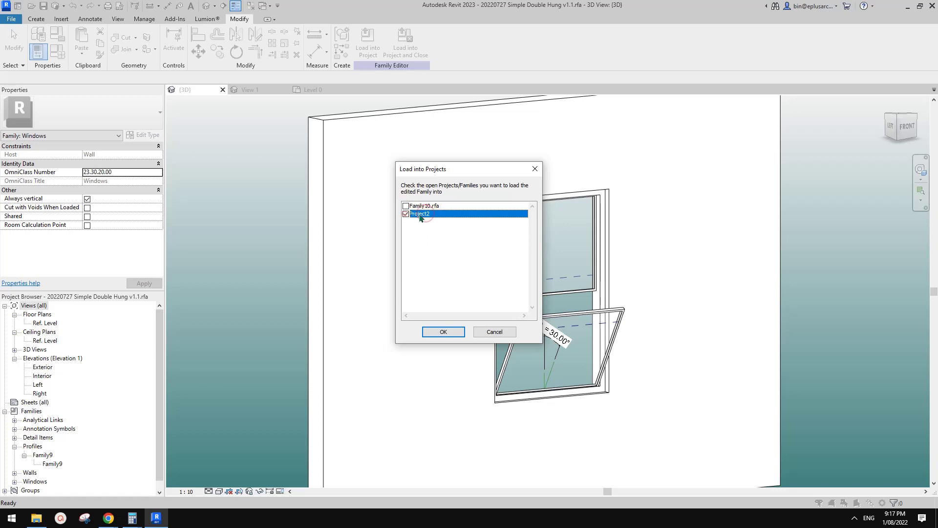
{"action": "left_click", "coordinate": [450, 326]}
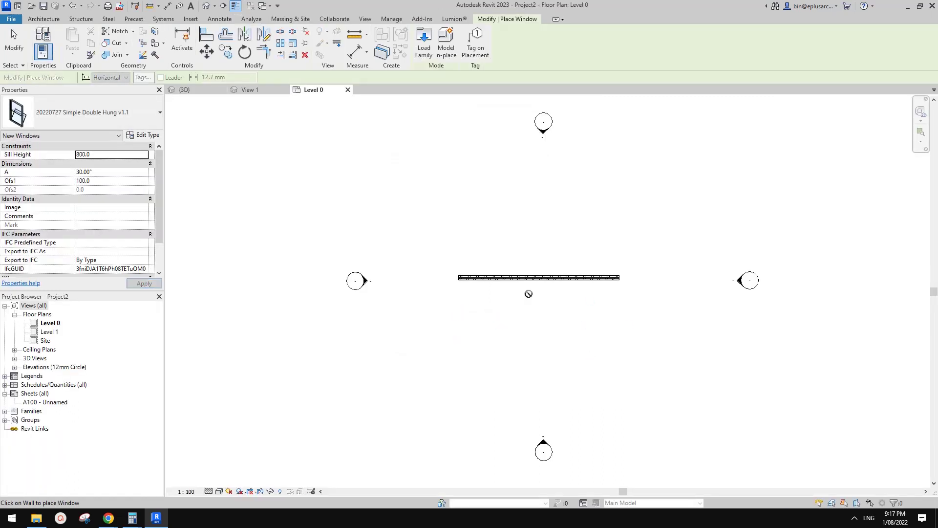
Place two double-hung windows on the wall, about 3800 mm apart and facing opposite sides, and open the default 3D view.
{"action": "scroll", "coordinate": [516, 281], "scroll_direction": "up", "scroll_amount": 1}
{"action": "left_click", "coordinate": [469, 272]}
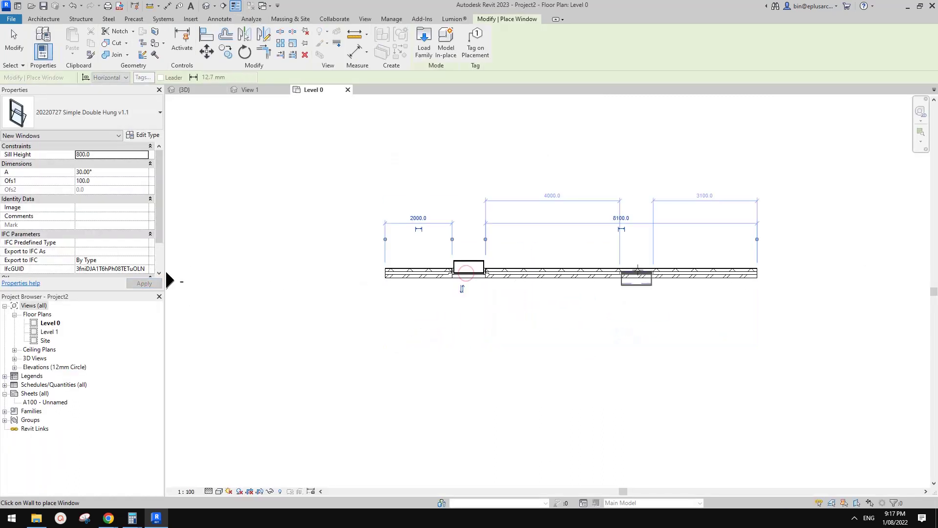
{"action": "left_click", "coordinate": [206, 5]}
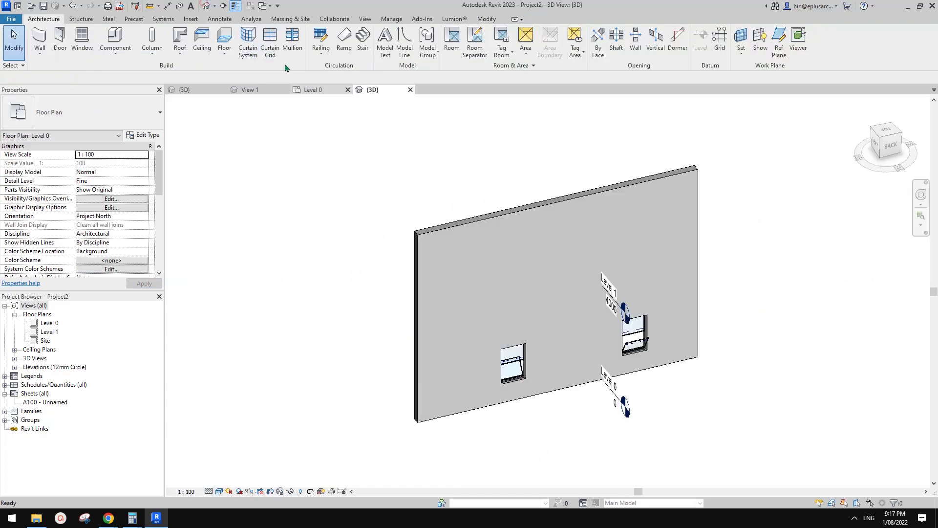
Select both placed windows and set their tilt angle A to 0° together.
{"action": "scroll", "coordinate": [559, 279], "scroll_direction": "up", "scroll_amount": 1}
{"action": "scroll", "coordinate": [579, 324], "scroll_direction": "up", "scroll_amount": 1}
{"action": "left_click", "coordinate": [477, 405]}
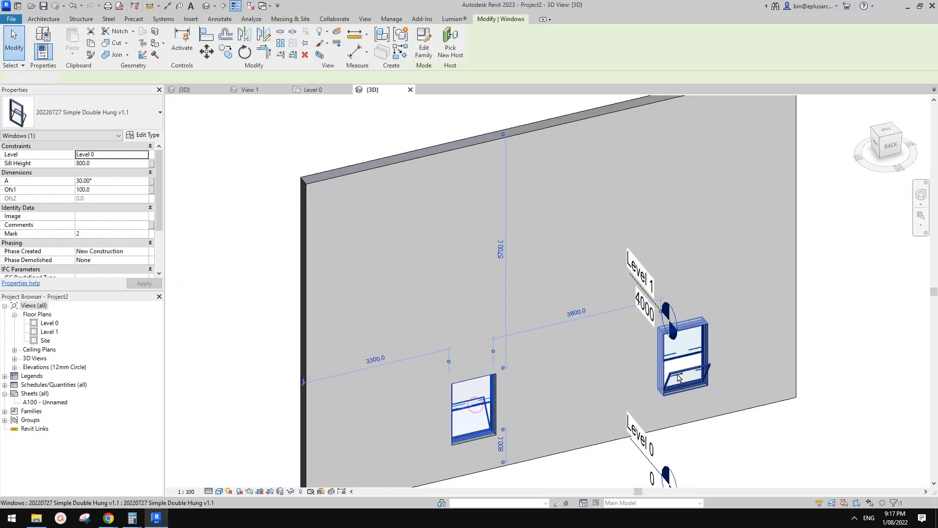
{"action": "left_click", "coordinate": [677, 375], "text": "ctrl"}
{"action": "middle_click_drag", "start_coordinate": [681, 389], "coordinate": [675, 335]}
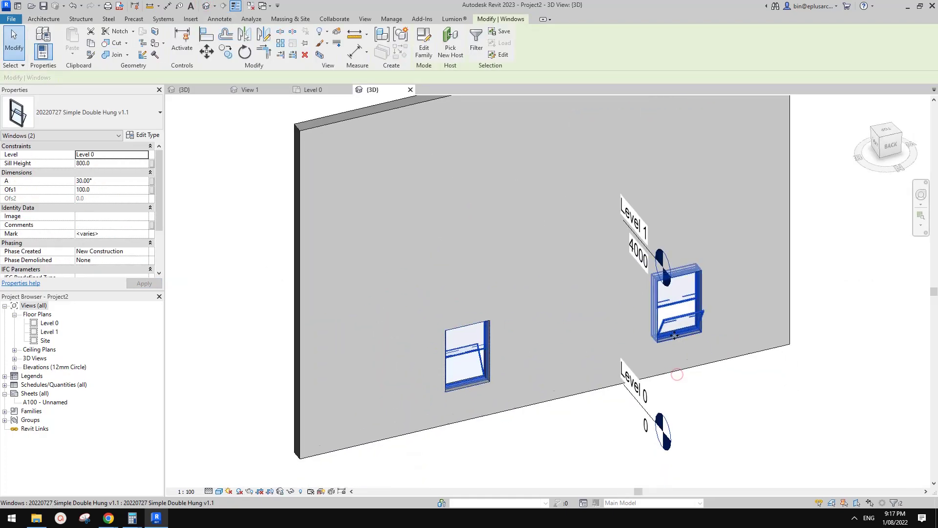
{"action": "left_click", "coordinate": [99, 181]}
{"action": "type", "text": "0"}
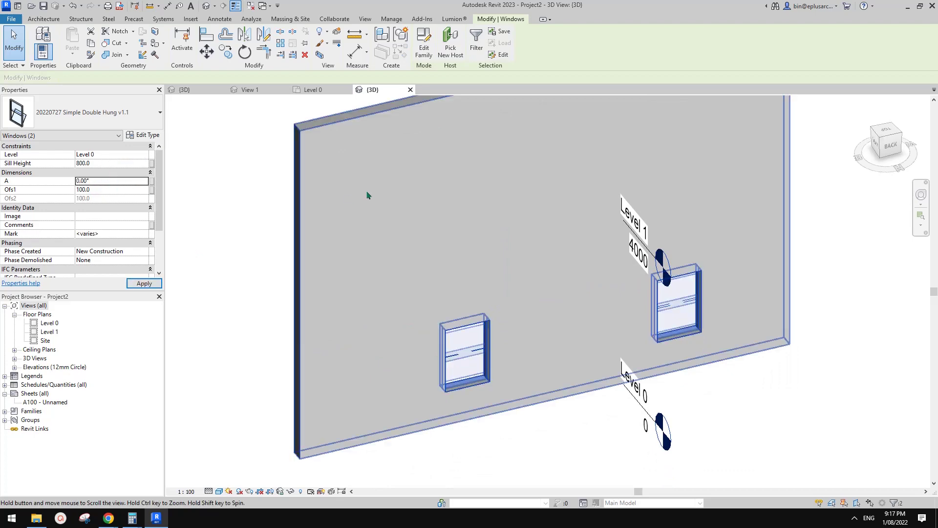
{"action": "key", "text": "Escape"}
{"action": "scroll", "coordinate": [430, 274], "scroll_direction": "up", "scroll_amount": 5}
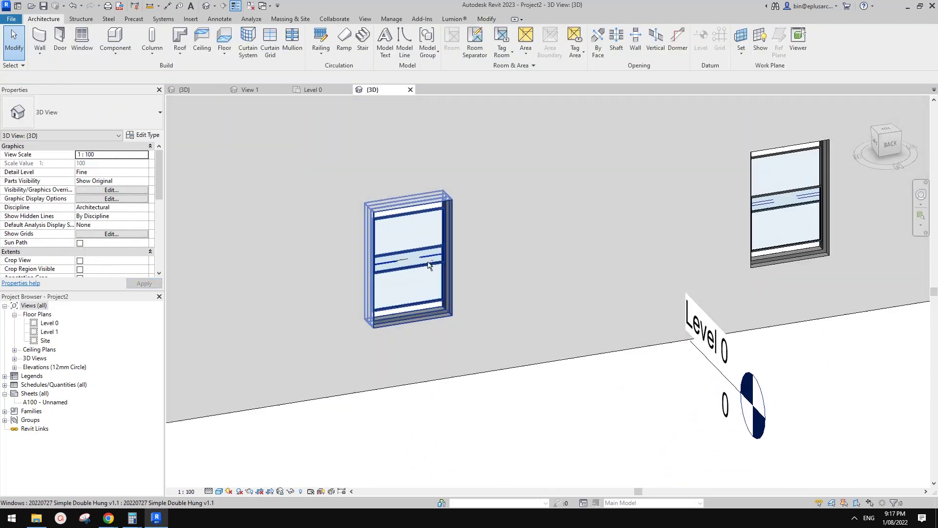
Test the sash shift on the window 3300 mm from the wall's end by setting its Ofs1 to 0, 50 and 100.
{"action": "left_click", "coordinate": [428, 265]}
{"action": "middle_click_drag", "start_coordinate": [429, 266], "coordinate": [436, 237], "text": "shift"}
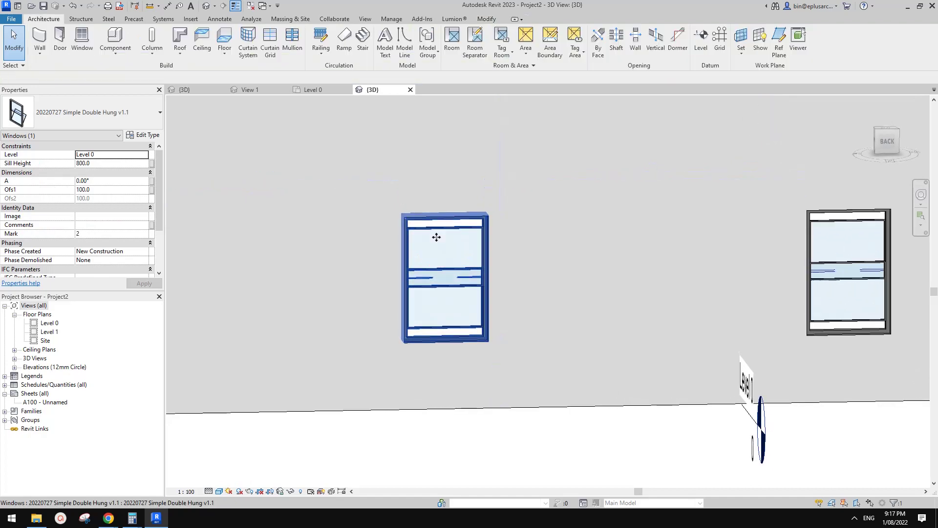
{"action": "mouse_move", "coordinate": [462, 289]}
{"action": "middle_mouse_down", "text": "shift"}
{"action": "mouse_move", "coordinate": [436, 279]}
{"action": "mouse_move", "coordinate": [430, 255]}
{"action": "mouse_move", "coordinate": [486, 254]}
{"action": "mouse_move", "coordinate": [522, 322]}
{"action": "mouse_move", "coordinate": [457, 236]}
{"action": "mouse_move", "coordinate": [479, 268]}
{"action": "middle_mouse_up", "text": "shift"}
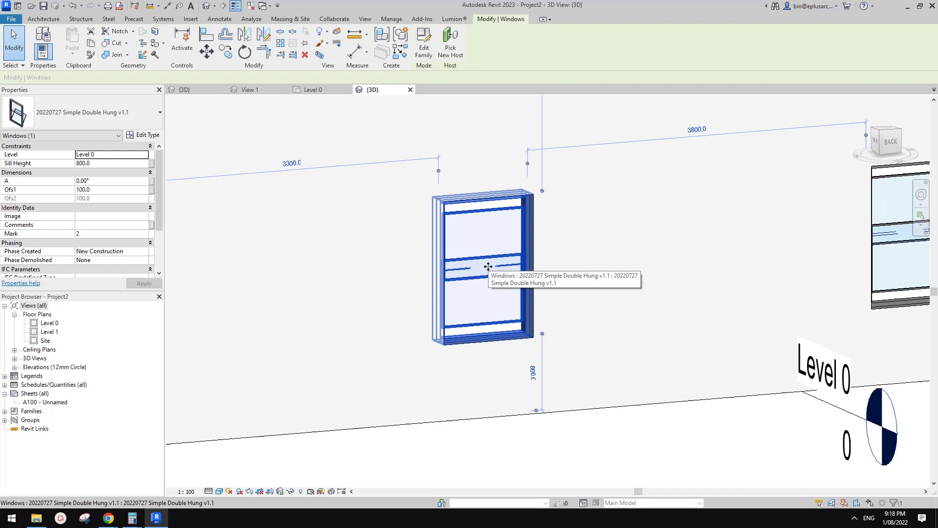
{"action": "left_click", "coordinate": [103, 188]}
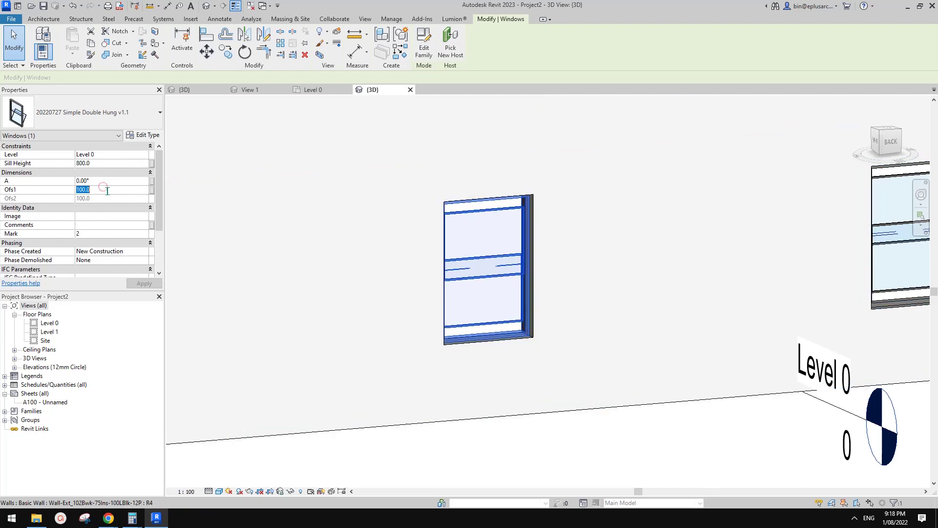
{"action": "type", "text": "0"}
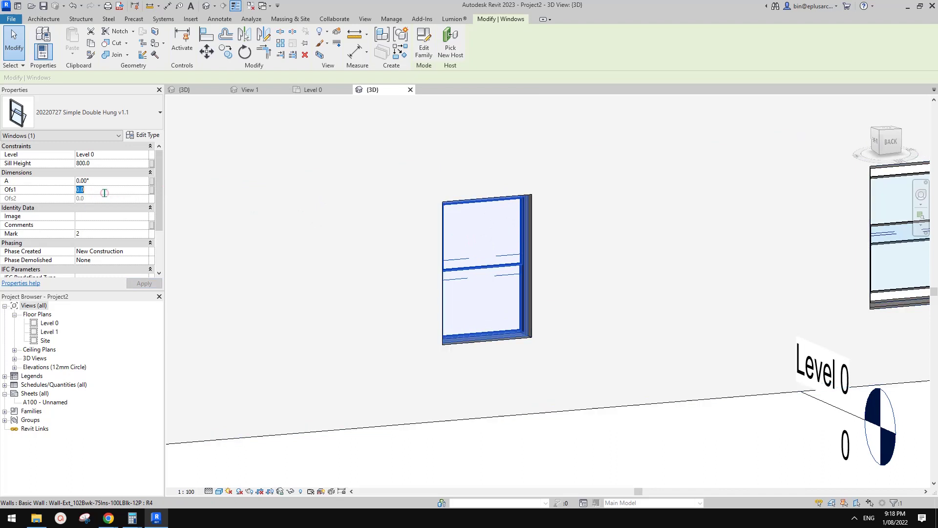
{"action": "double_click", "coordinate": [104, 190]}
{"action": "type", "text": "50"}
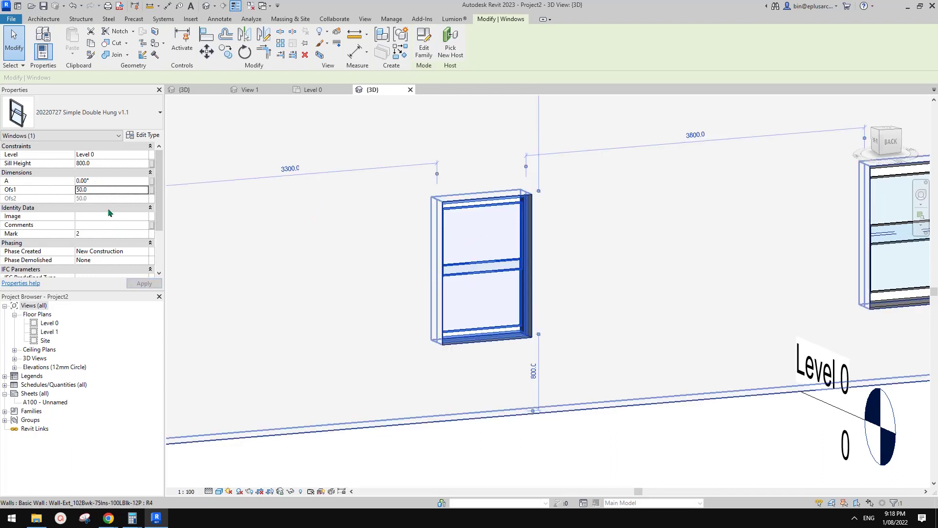
{"action": "double_click", "coordinate": [104, 191]}
{"action": "type", "text": "100"}
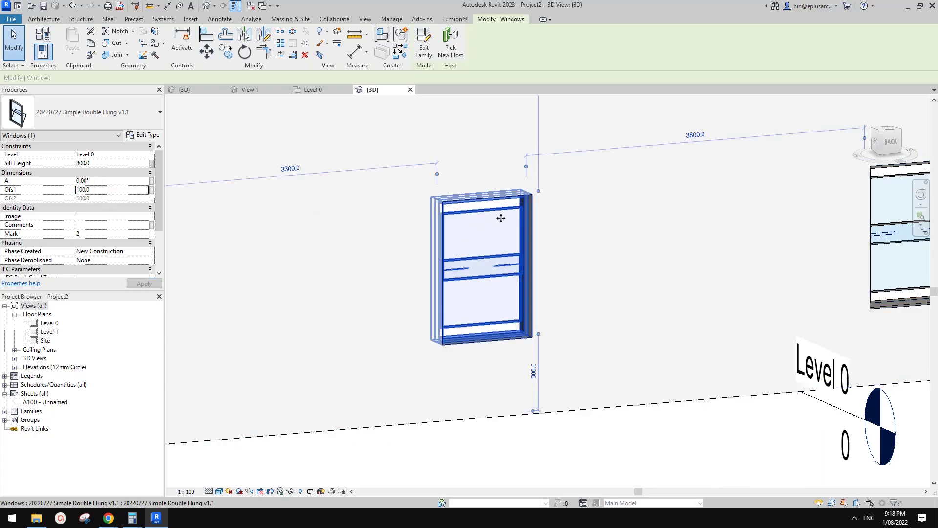
Set the same window's tilt angle A to 30° and view it from the other side of the wall.
{"action": "double_click", "coordinate": [115, 185]}
{"action": "type", "text": "30"}
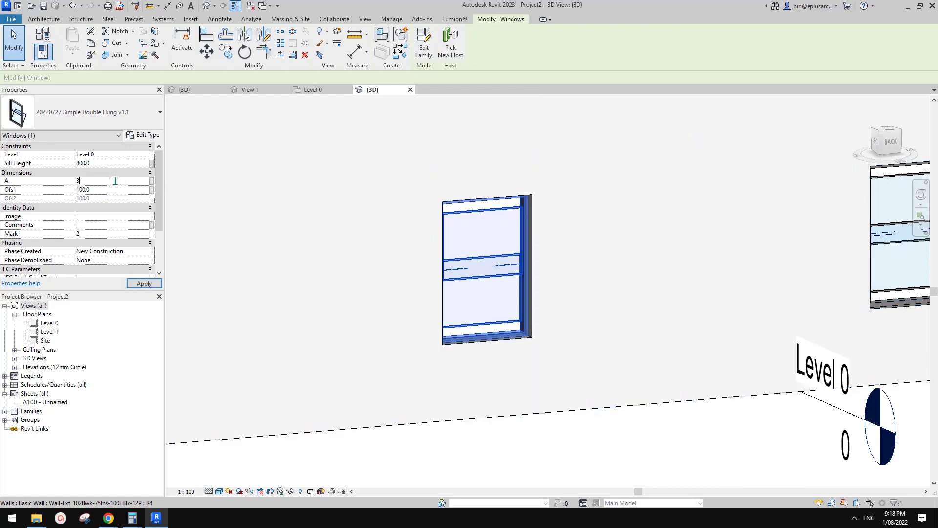
{"action": "middle_click_drag", "start_coordinate": [480, 286], "coordinate": [383, 335], "text": "shift"}
{"action": "key", "text": "Escape"}
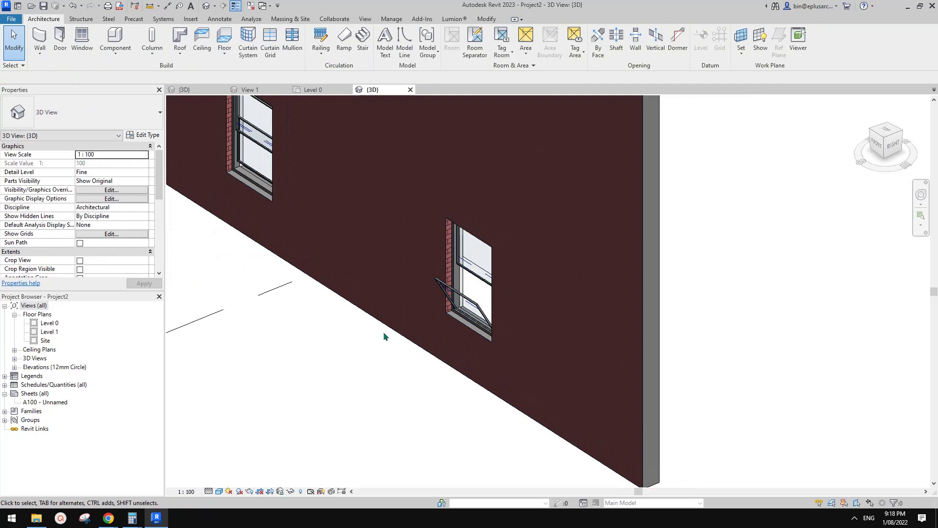
Open the Level 0 floor plan and examine how the closed and the tilted window are displayed in the wall.
{"action": "double_click", "coordinate": [49, 323]}
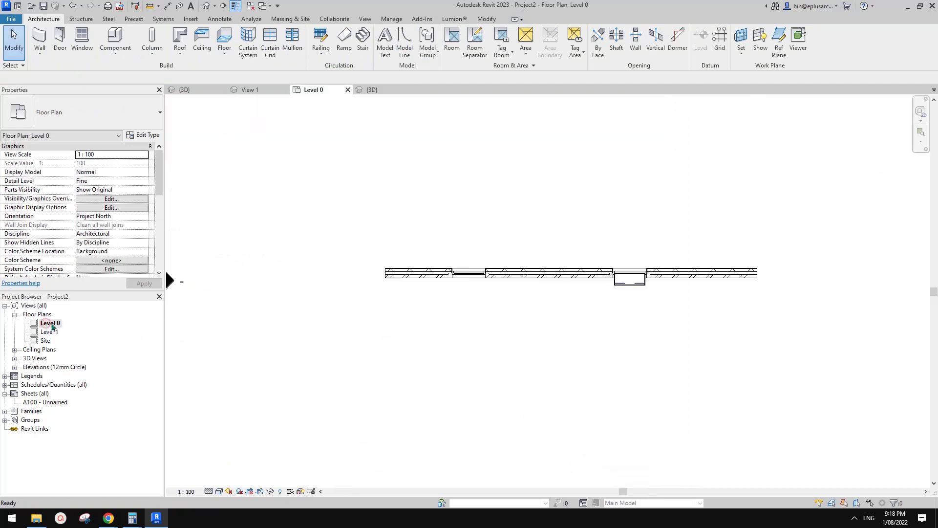
{"action": "left_click", "coordinate": [484, 284]}
{"action": "middle_click_drag", "start_coordinate": [498, 287], "coordinate": [453, 287]}
{"action": "scroll", "coordinate": [438, 259], "scroll_direction": "down", "scroll_amount": 2}
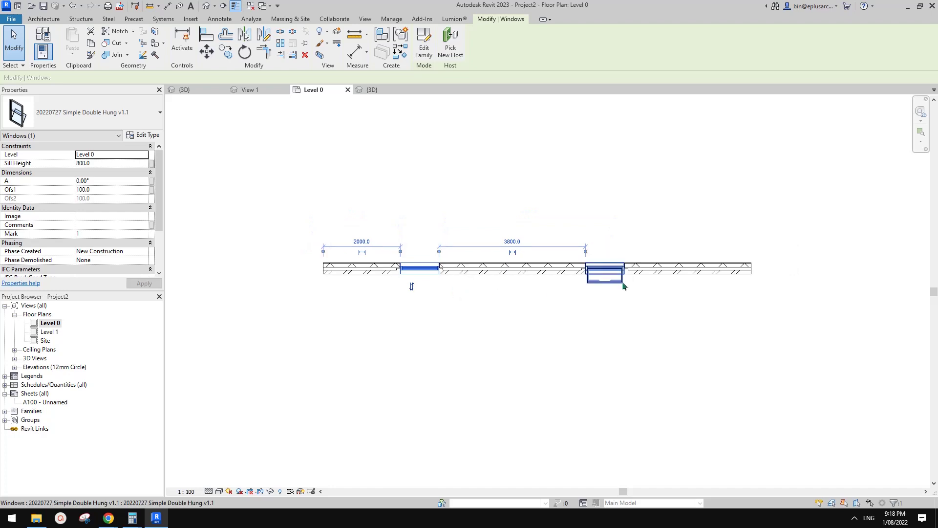
{"action": "left_click", "coordinate": [636, 249]}
{"action": "left_click", "coordinate": [376, 272]}
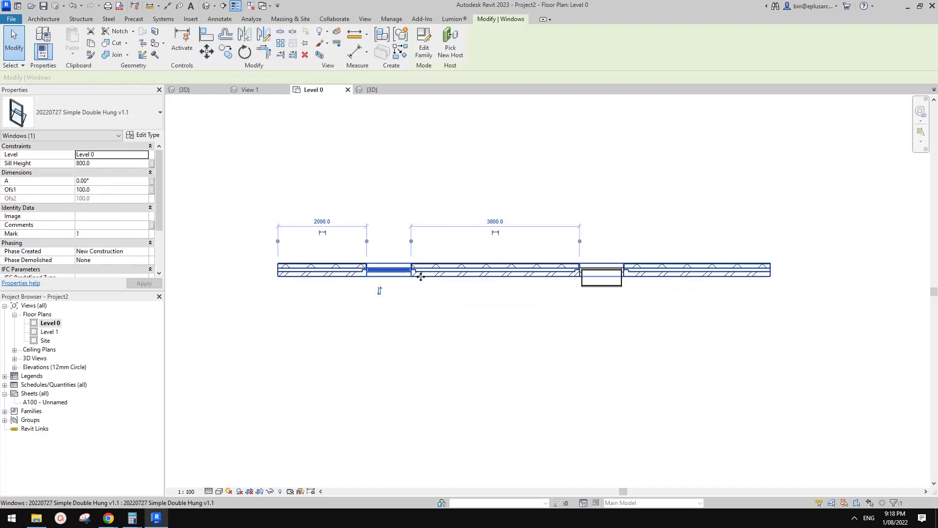
{"action": "left_click", "coordinate": [605, 279]}
{"action": "scroll", "coordinate": [613, 288], "scroll_direction": "up", "scroll_amount": 3}
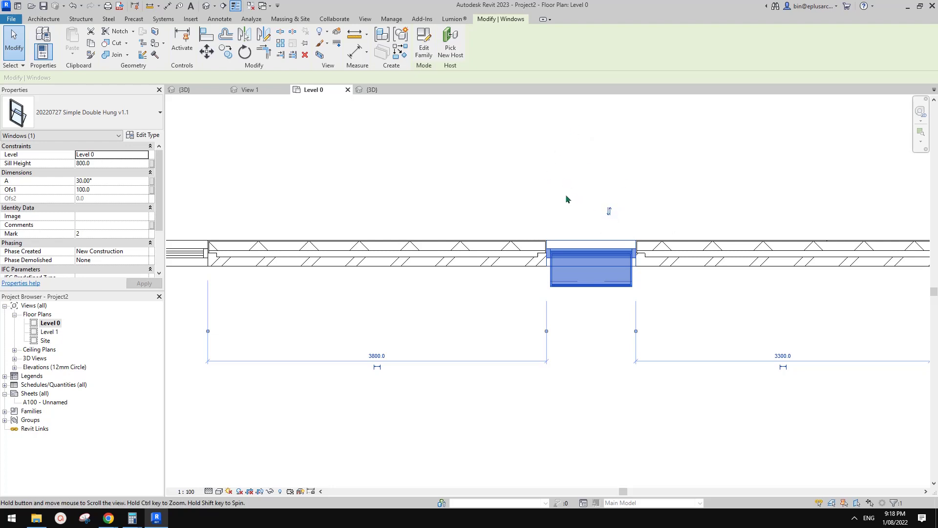
{"action": "middle_click_drag", "start_coordinate": [542, 201], "coordinate": [508, 208]}
{"action": "key", "text": "Escape"}
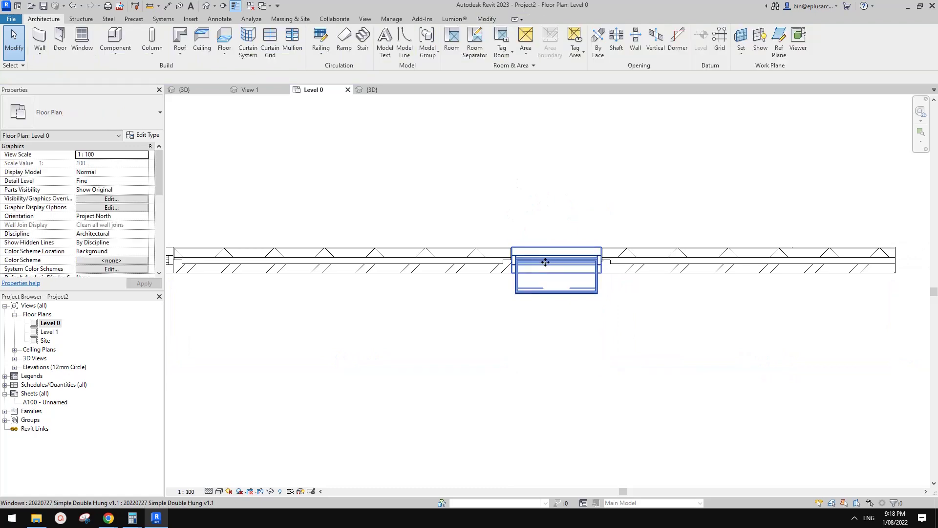
Open the tilted window's family for editing and examine its sashes on the Ref. Level floor plan.
{"action": "left_click", "coordinate": [545, 262]}
{"action": "left_click", "coordinate": [424, 43]}
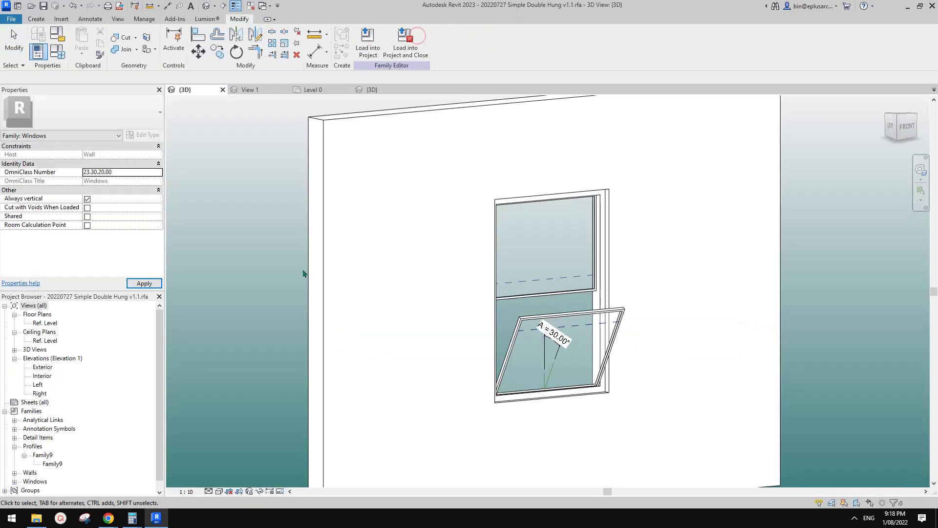
{"action": "double_click", "coordinate": [44, 323]}
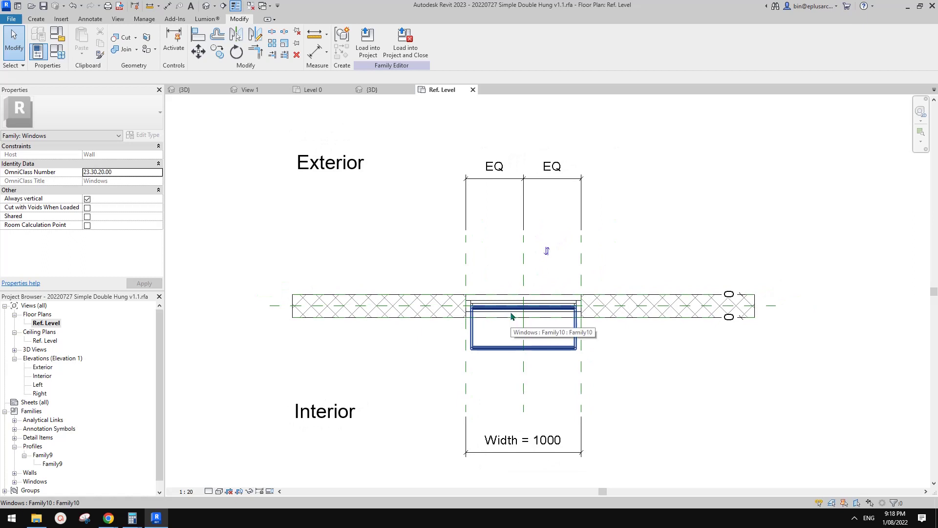
{"action": "scroll", "coordinate": [553, 257], "scroll_direction": "up", "scroll_amount": 1}
{"action": "mouse_move", "coordinate": [552, 257]}
{"action": "middle_mouse_down"}
{"action": "mouse_move", "coordinate": [519, 239]}
{"action": "mouse_move", "coordinate": [556, 269]}
{"action": "middle_mouse_up"}
{"action": "scroll", "coordinate": [516, 261], "scroll_direction": "down", "scroll_amount": 1}
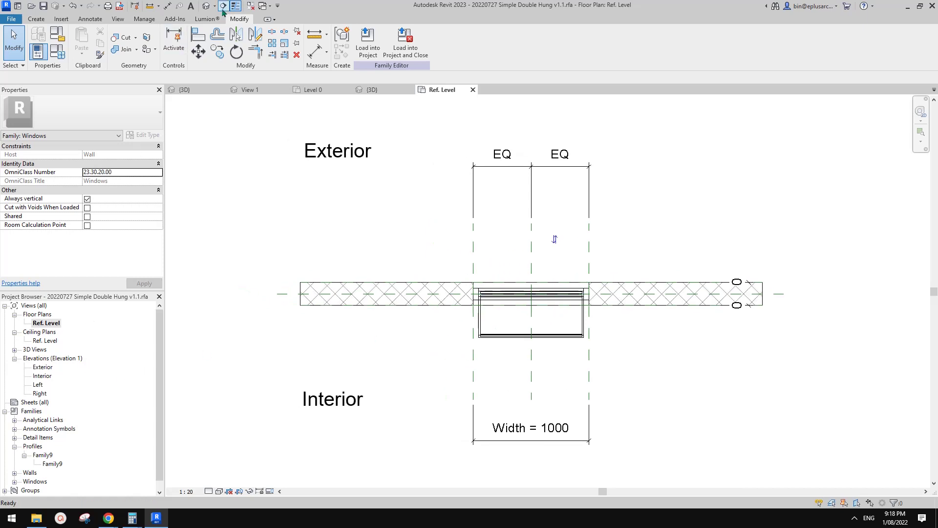
Examine the nested upper sash and its dashed hidden line in the family's 3D view.
{"action": "left_click", "coordinate": [206, 6]}
{"action": "middle_click_drag", "start_coordinate": [450, 180], "coordinate": [487, 313], "text": "shift"}
{"action": "left_click", "coordinate": [535, 279]}
{"action": "middle_click_drag", "start_coordinate": [534, 279], "coordinate": [511, 256], "text": "shift"}
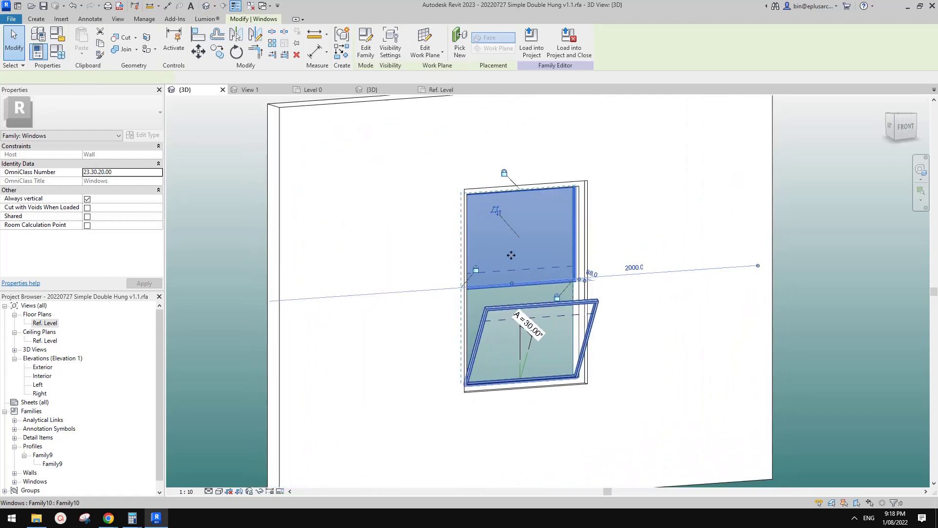
{"action": "left_click", "coordinate": [185, 211]}
{"action": "left_click", "coordinate": [514, 271]}
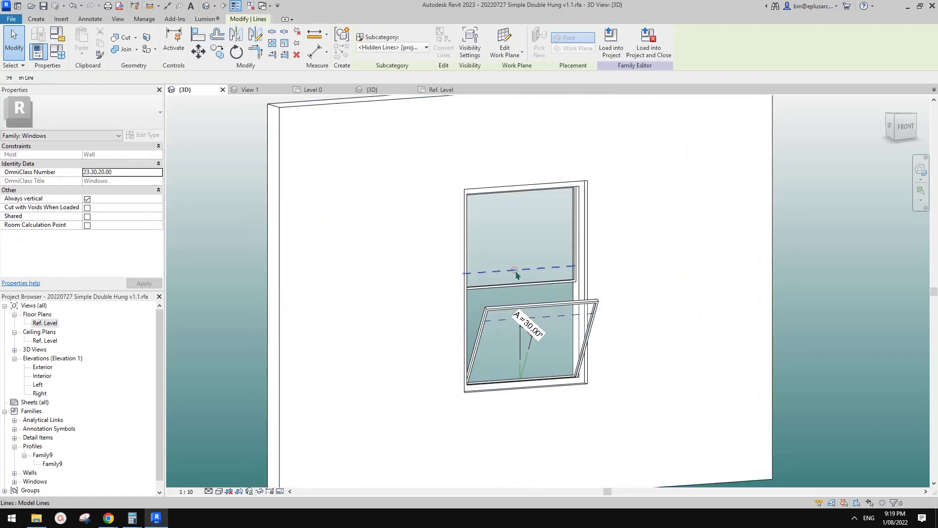
{"action": "left_click", "coordinate": [524, 282]}
{"action": "left_click", "coordinate": [525, 285]}
{"action": "key", "text": "Escape"}
Return to the Project2 3D view and set the tilted window's Ofs1 to 0 and A to 0°.
{"action": "left_click", "coordinate": [377, 90]}
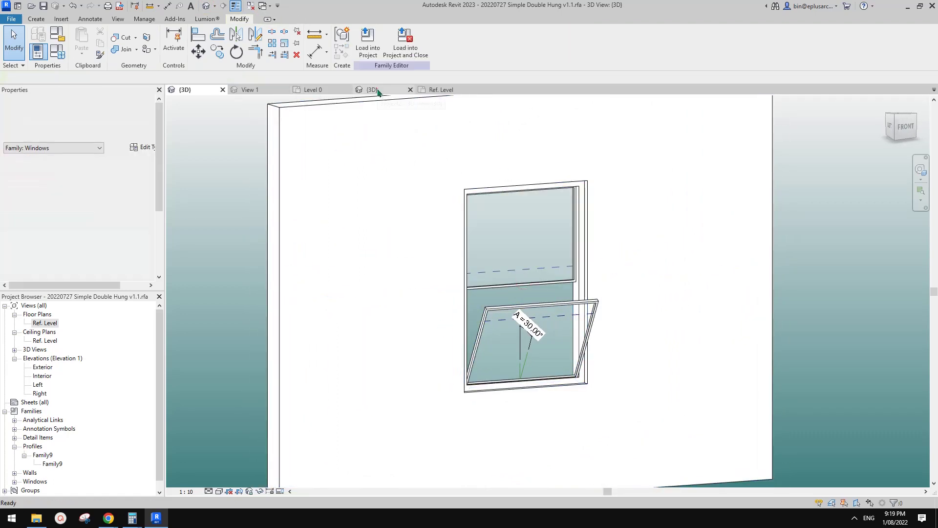
{"action": "scroll", "coordinate": [508, 274], "scroll_direction": "down", "scroll_amount": 1}
{"action": "middle_click_drag", "start_coordinate": [551, 295], "coordinate": [690, 268], "text": "shift"}
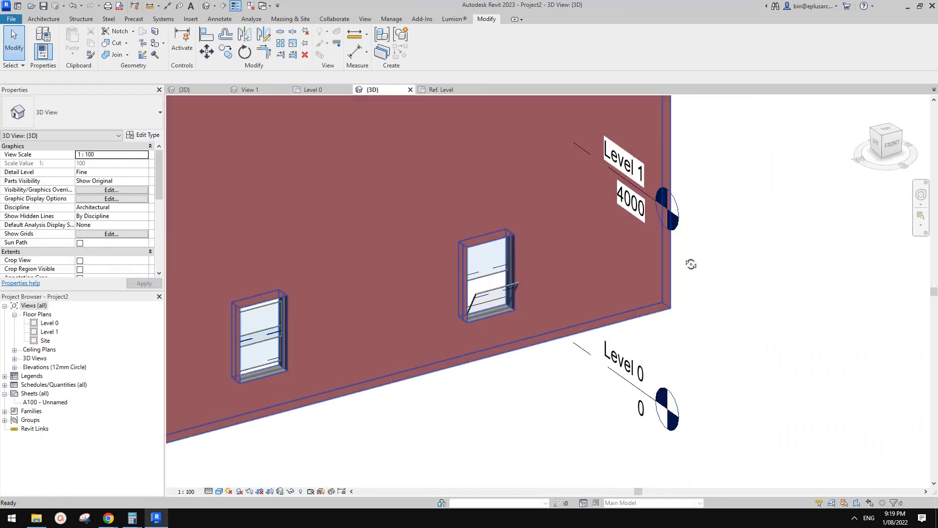
{"action": "scroll", "coordinate": [546, 281], "scroll_direction": "up", "scroll_amount": 2}
{"action": "scroll", "coordinate": [473, 273], "scroll_direction": "up", "scroll_amount": 4}
{"action": "left_click", "coordinate": [541, 262]}
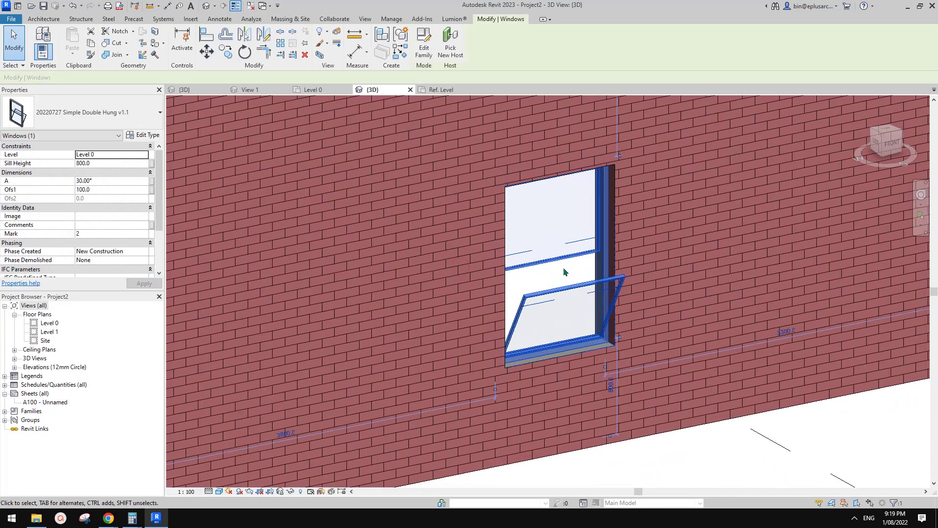
{"action": "left_click", "coordinate": [106, 192]}
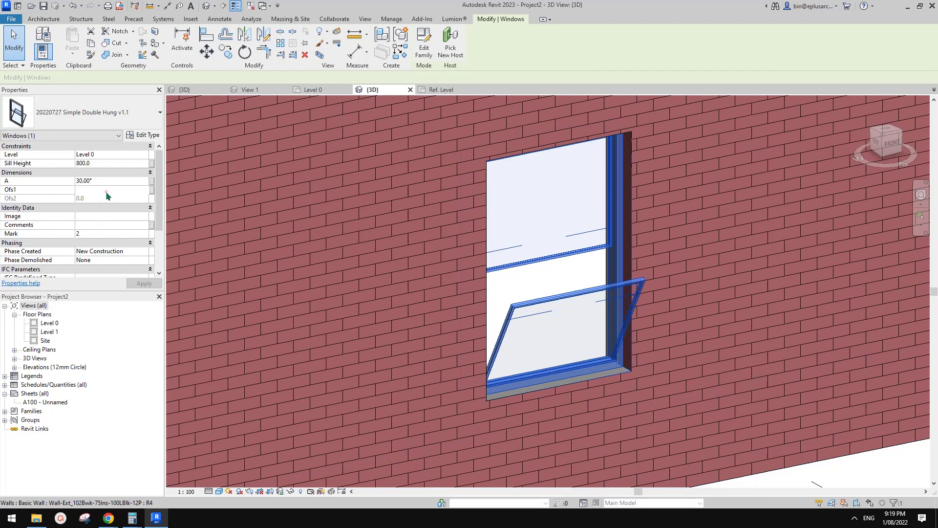
{"action": "key", "text": "Return"}
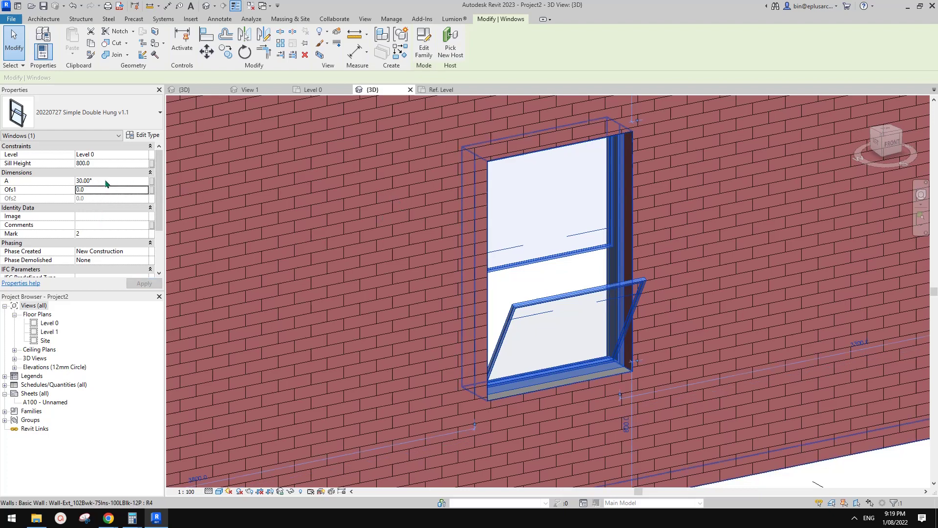
{"action": "left_click", "coordinate": [107, 181]}
{"action": "type", "text": "0"}
{"action": "key", "text": "Return"}
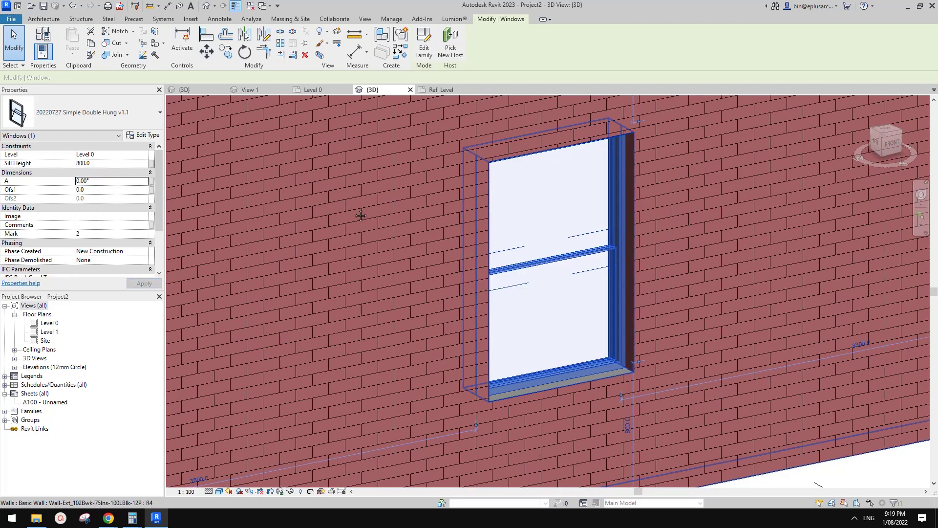
Test the sash shift on this window with Ofs1 values of 40 and 90, ending at 200.
{"action": "left_click", "coordinate": [101, 190]}
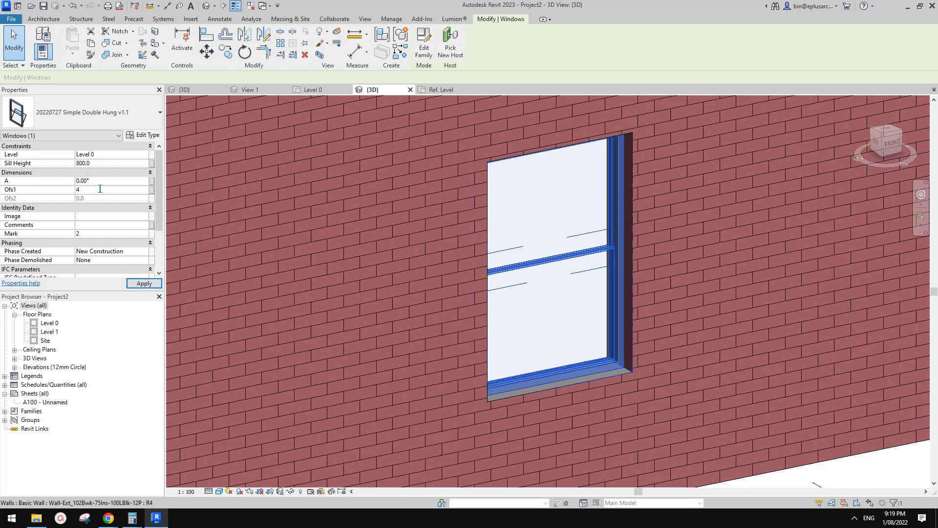
{"action": "key", "text": "Return"}
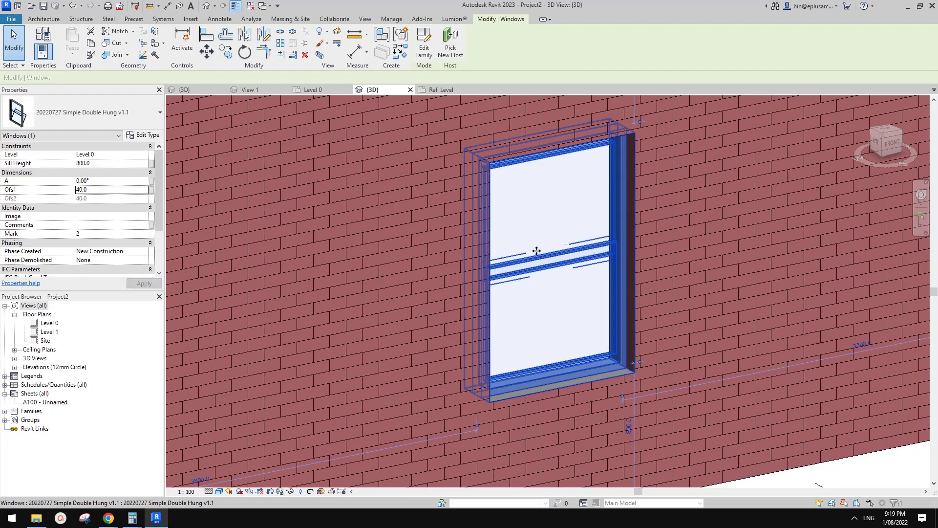
{"action": "left_click", "coordinate": [112, 193]}
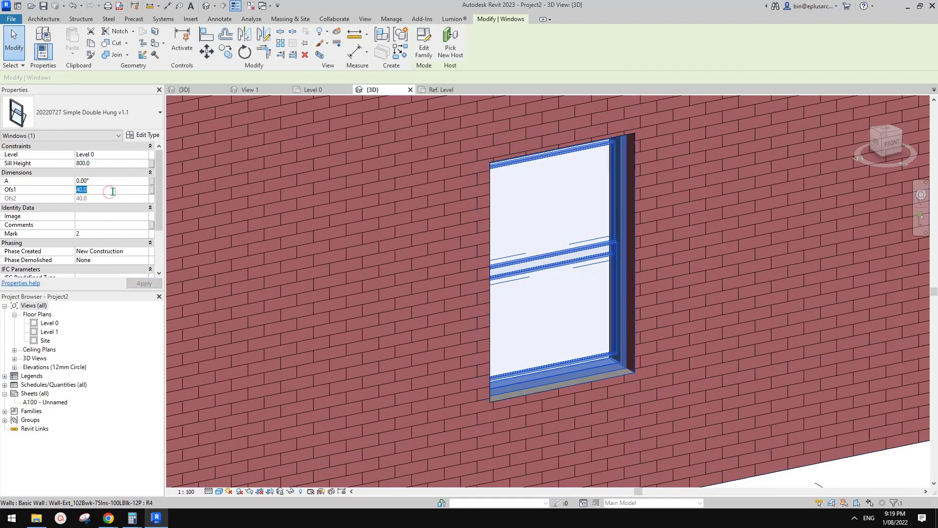
{"action": "key", "text": "Return"}
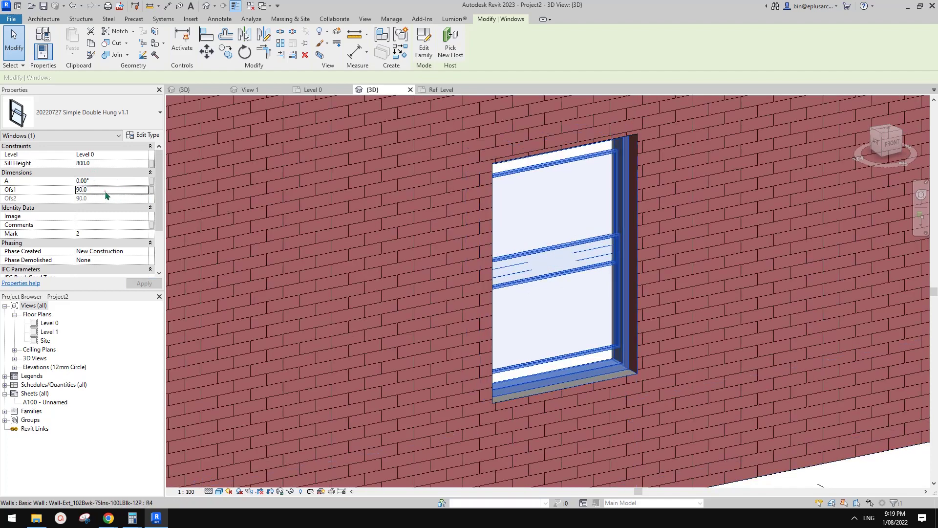
{"action": "type", "text": "200"}
{"action": "key", "text": "Return"}
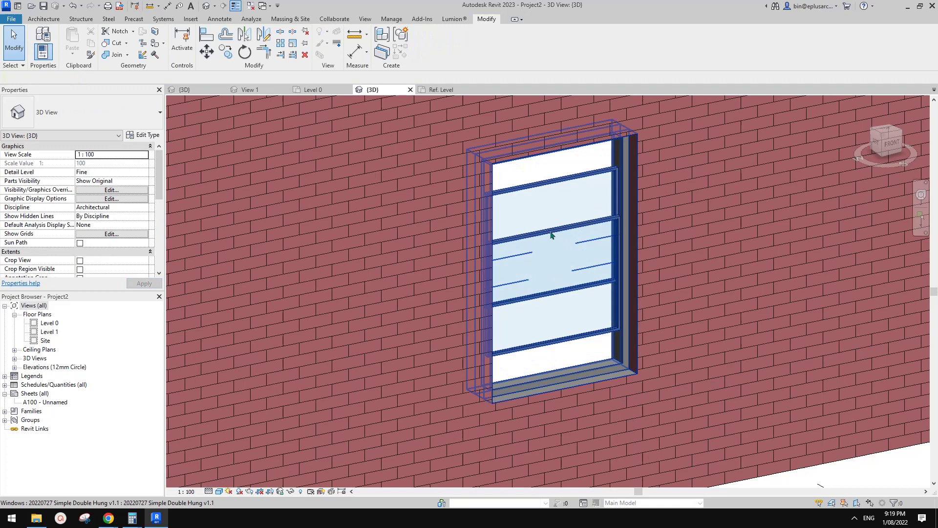
Set the window's tilt angle A to 40° and inspect the tilted lower sash in the 3D view.
{"action": "left_click", "coordinate": [100, 182]}
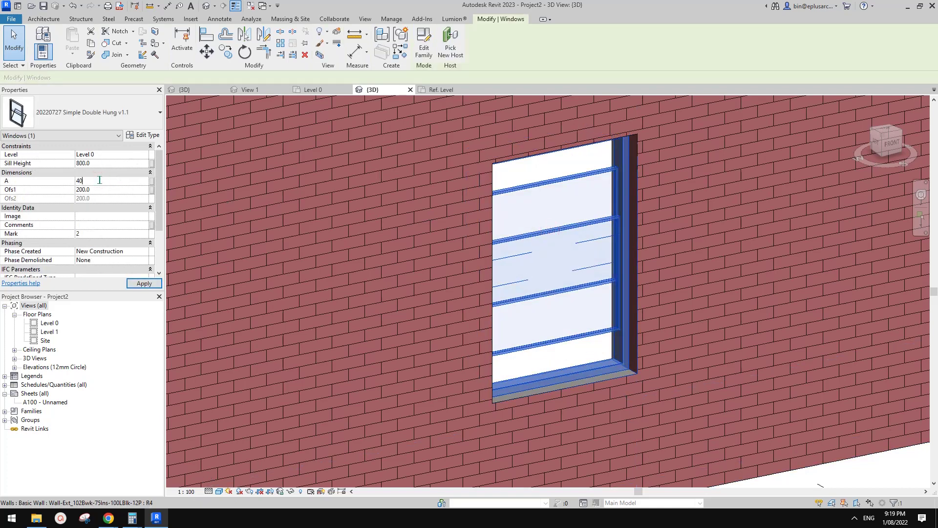
{"action": "key", "text": "Return"}
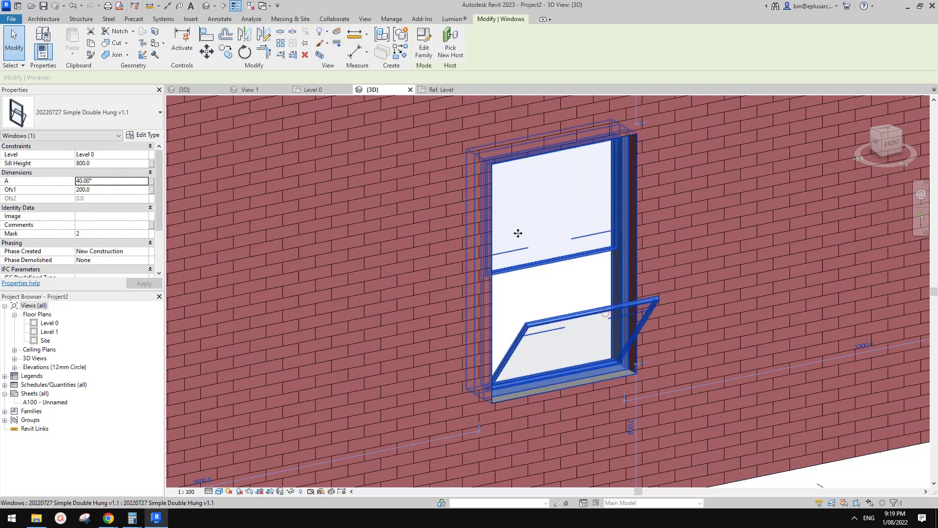
{"action": "scroll", "coordinate": [649, 318], "scroll_direction": "down", "scroll_amount": 3}
{"action": "key", "text": "Escape"}
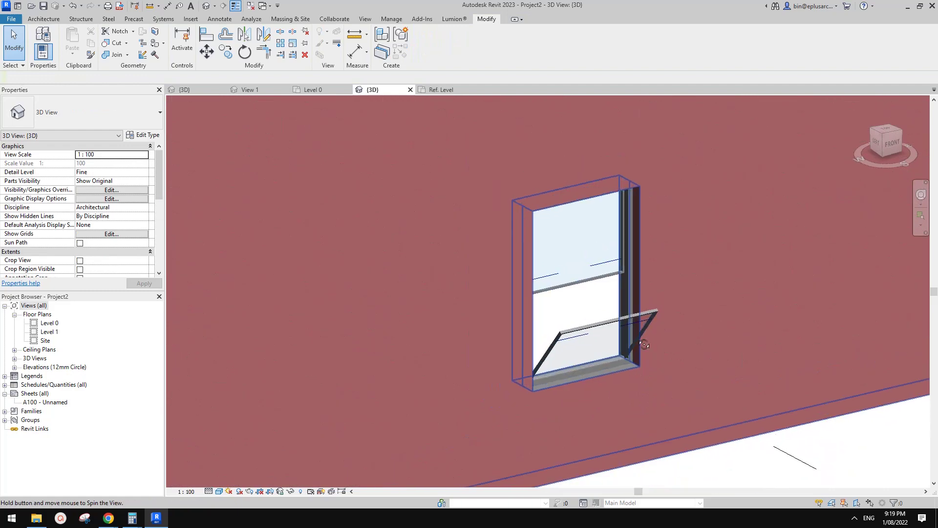
{"action": "middle_click_drag", "start_coordinate": [646, 336], "coordinate": [629, 338]}
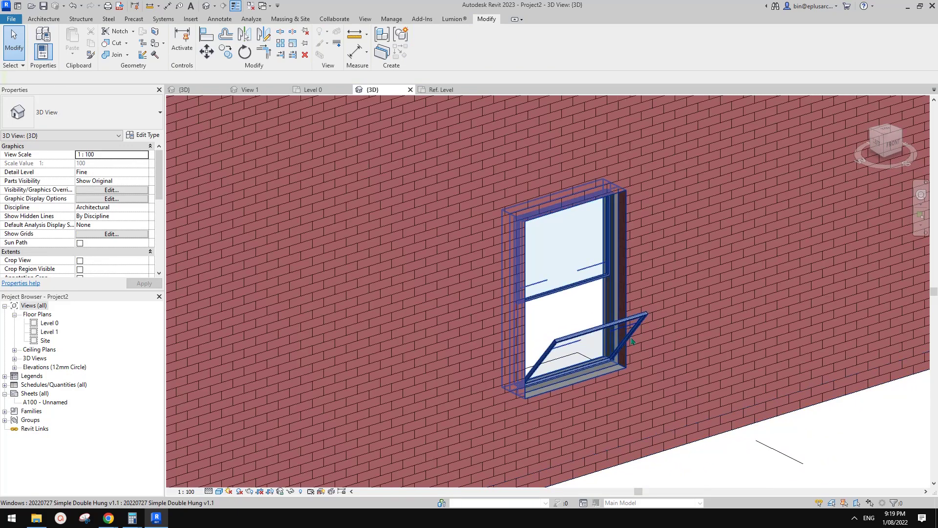
{"action": "scroll", "coordinate": [683, 372], "scroll_direction": "up", "scroll_amount": 2}
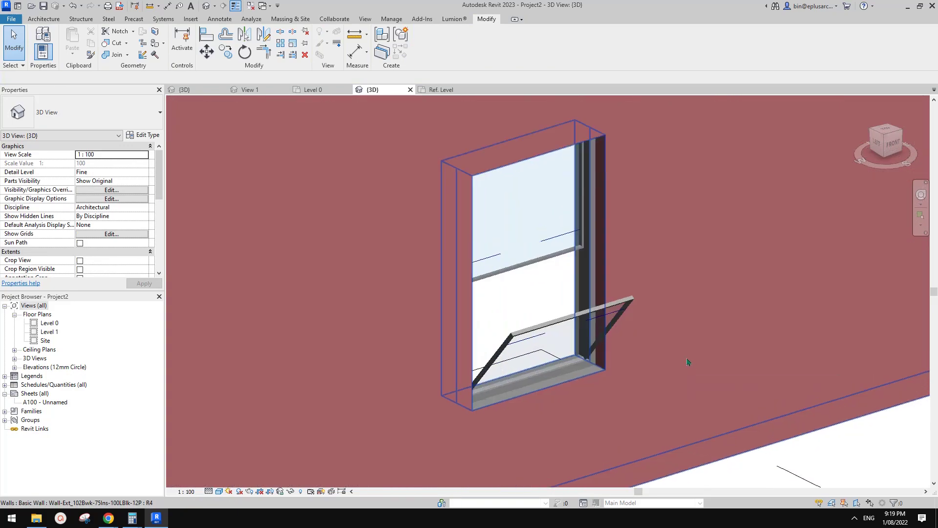
{"action": "middle_click_drag", "start_coordinate": [685, 337], "coordinate": [646, 331]}
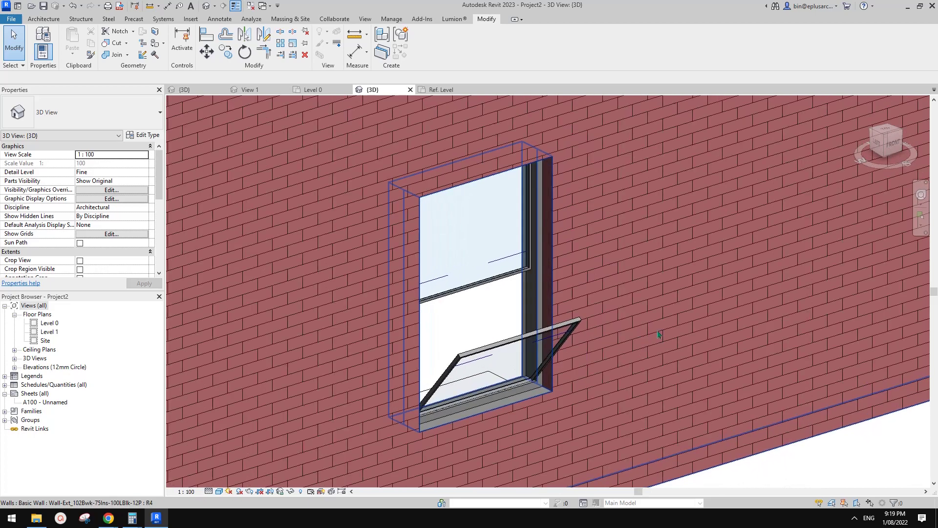